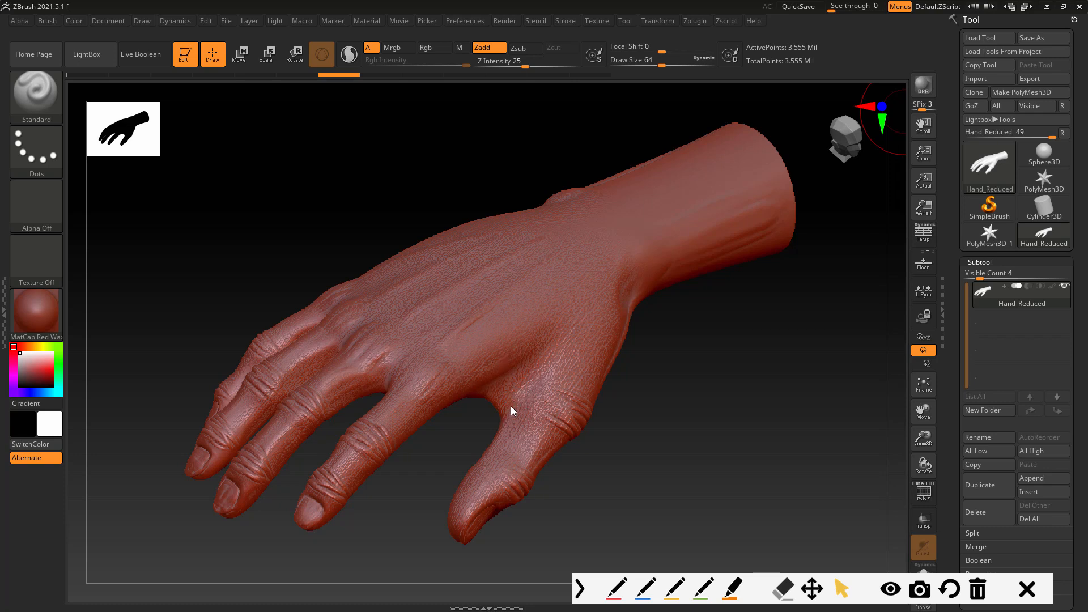
Examine the full-resolution hand sculpt from several angles, including the wireframe density around the thumb
mouse_move(553, 369)
right_mouse_down()
mouse_move(542, 405)
mouse_move(554, 369)
right_mouse_up()
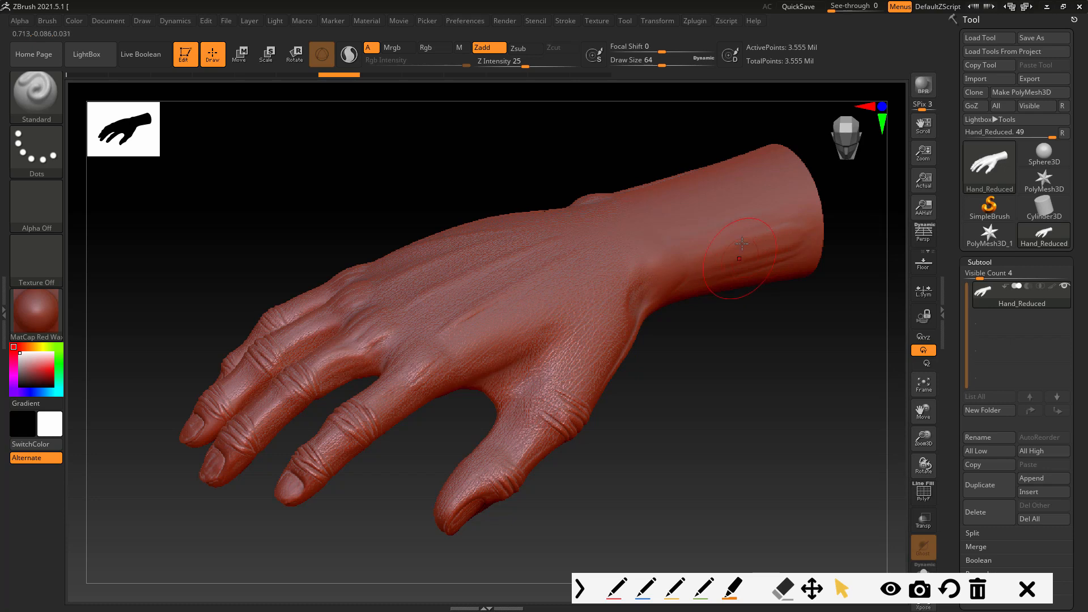
right_click_drag(547, 377, 518, 328)
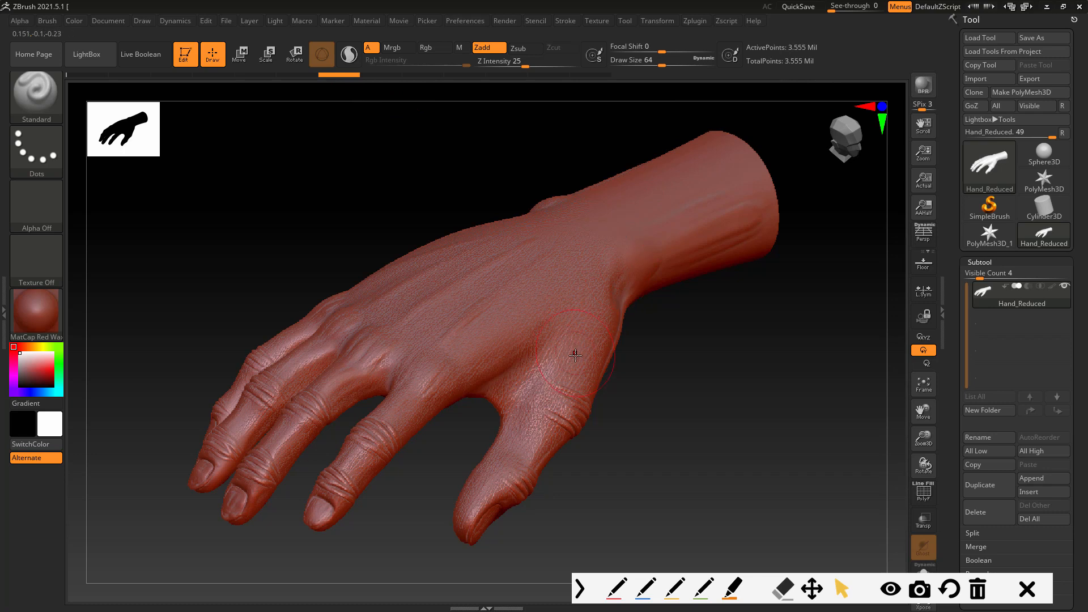
key("shift+f")
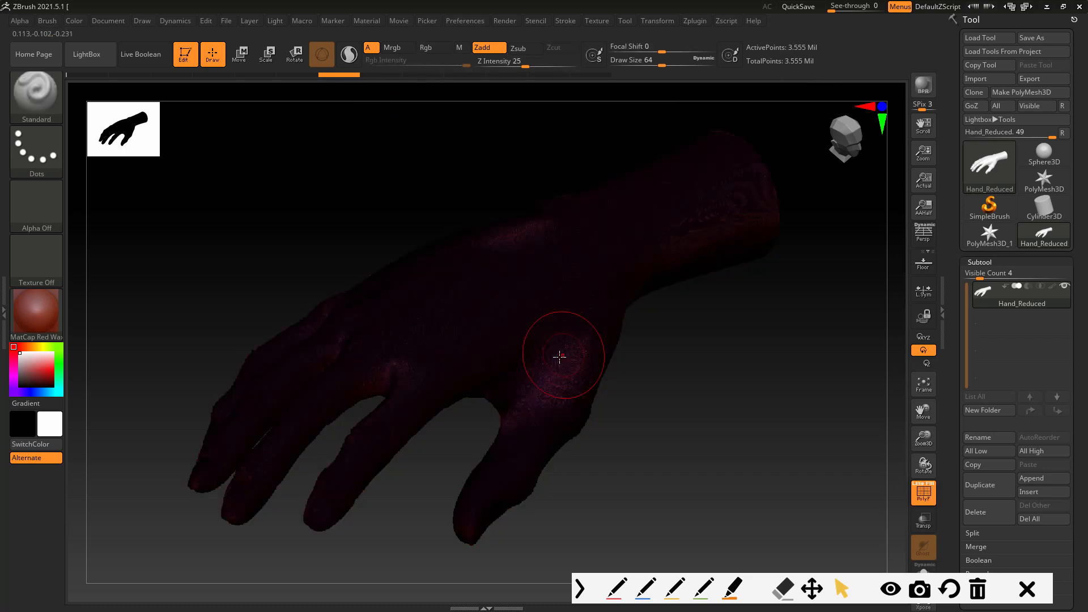
right_click_drag(476, 401, 558, 340, "ctrl")
key("shift+f")
mouse_move(572, 391)
right_mouse_down("ctrl")
mouse_move(615, 282)
mouse_move(555, 303)
mouse_move(566, 291)
mouse_move(566, 342)
right_mouse_up("ctrl")
right_click(567, 343)
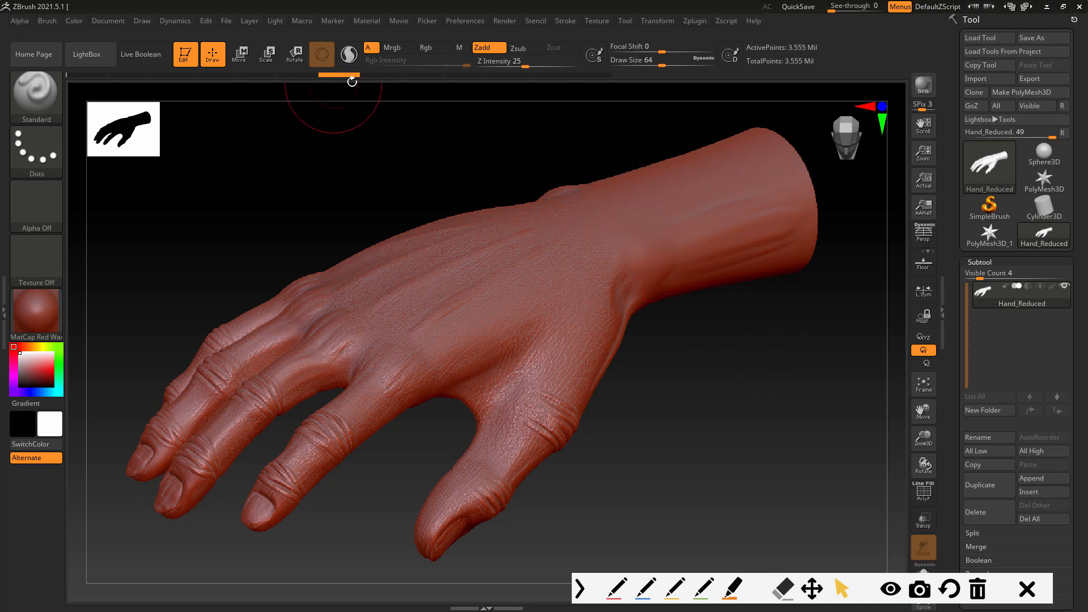
Compare the hand's undo history states and leave the decimated version of the mesh active
left_click(382, 74)
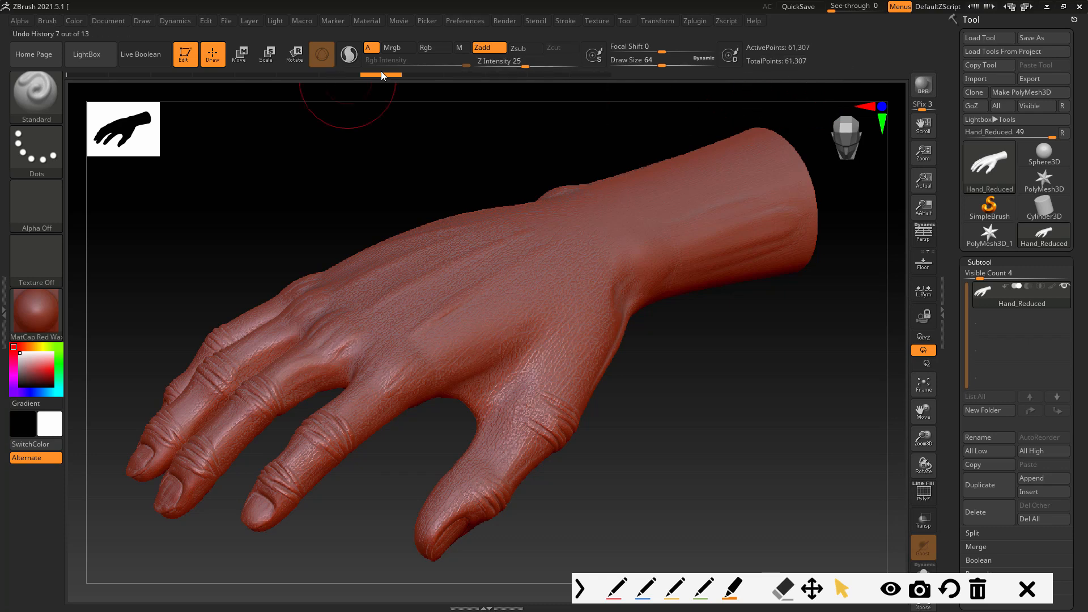
left_click(342, 74)
left_click(374, 74)
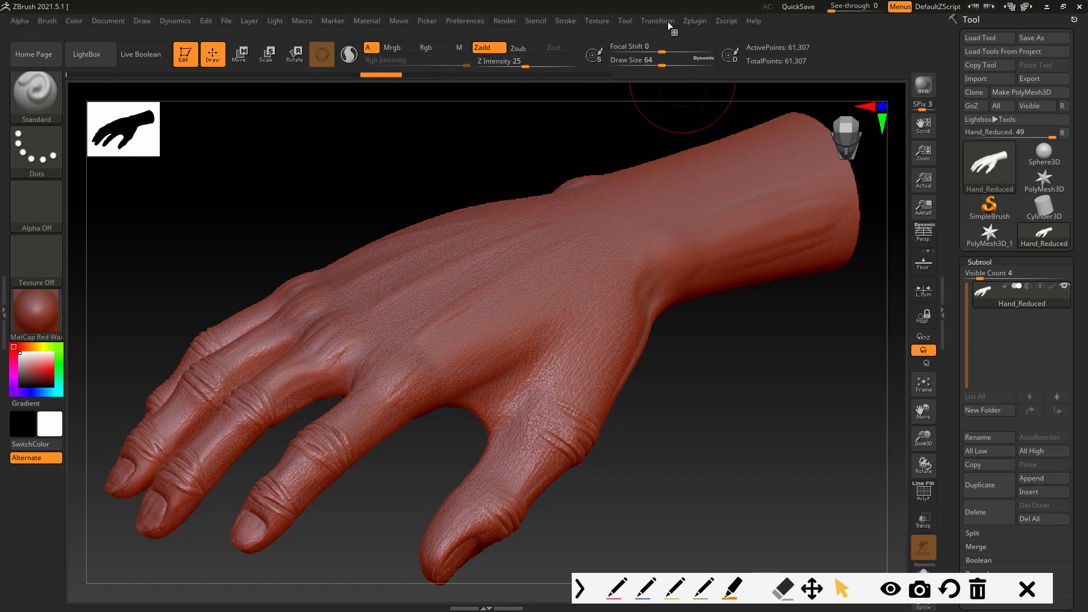
Review the Decimation Master options for decimation percentage, point count and decimating the current tool
left_click(696, 21)
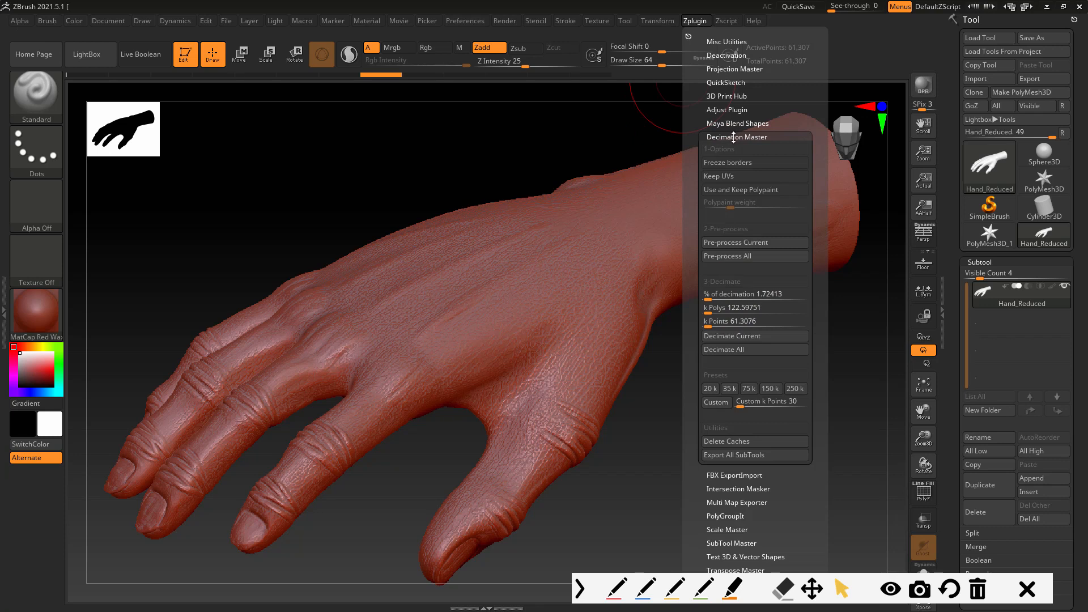
left_click(716, 322)
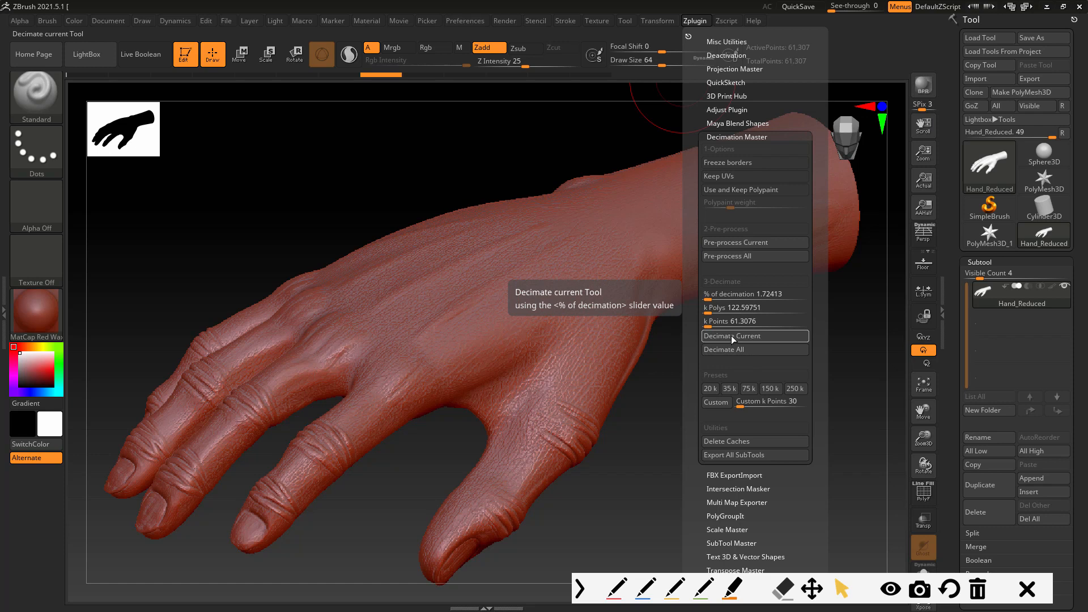
left_click(715, 294)
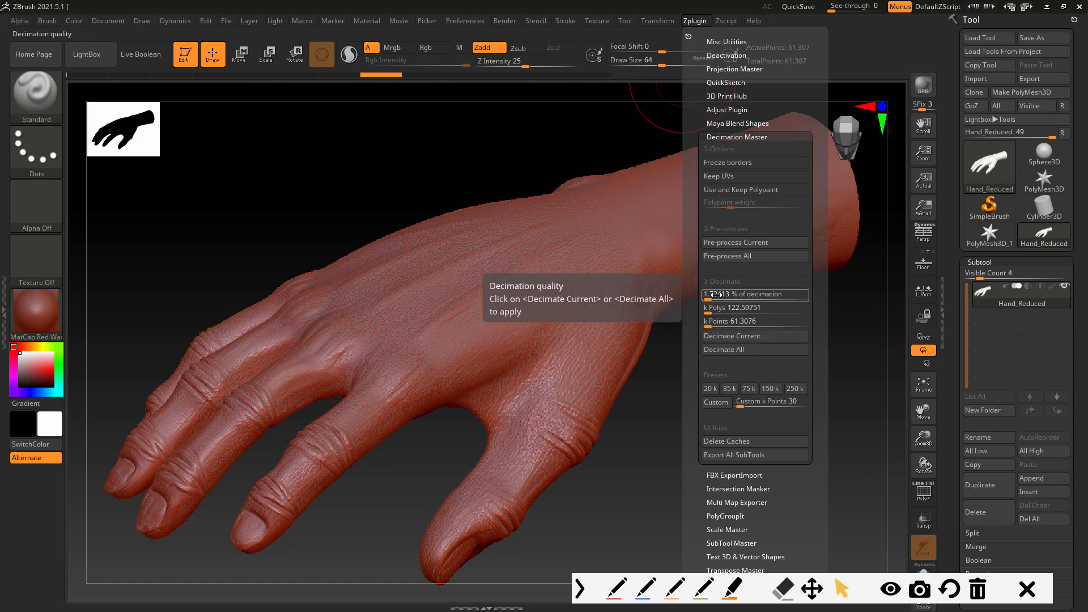
left_click(708, 321)
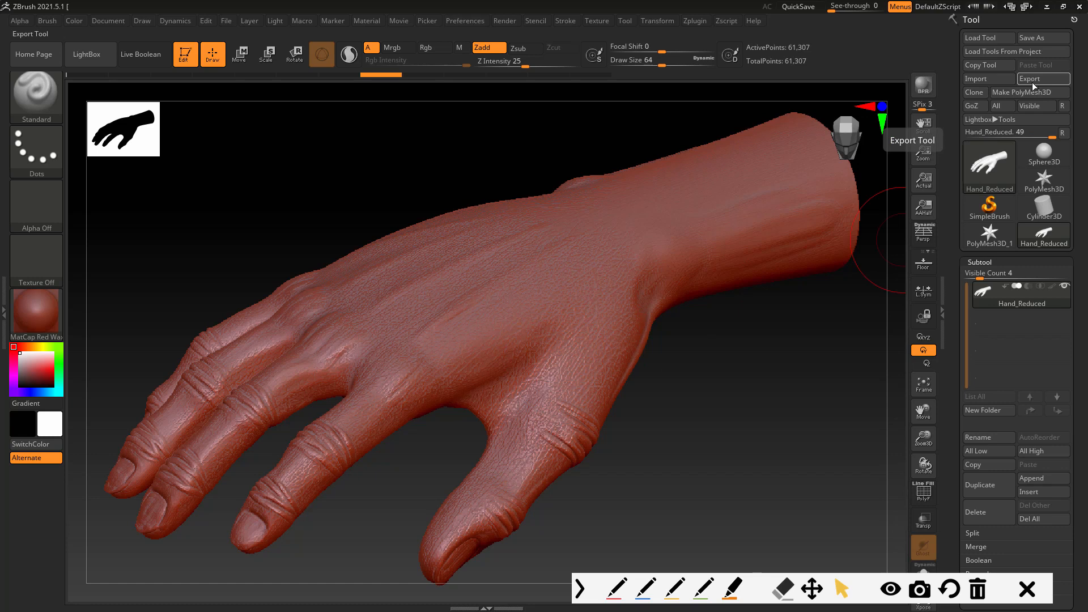
Switch to Hand_Rig_13.max in 3ds Max and display edged faces and statistics for the selected hand mesh
key("alt+Tab")
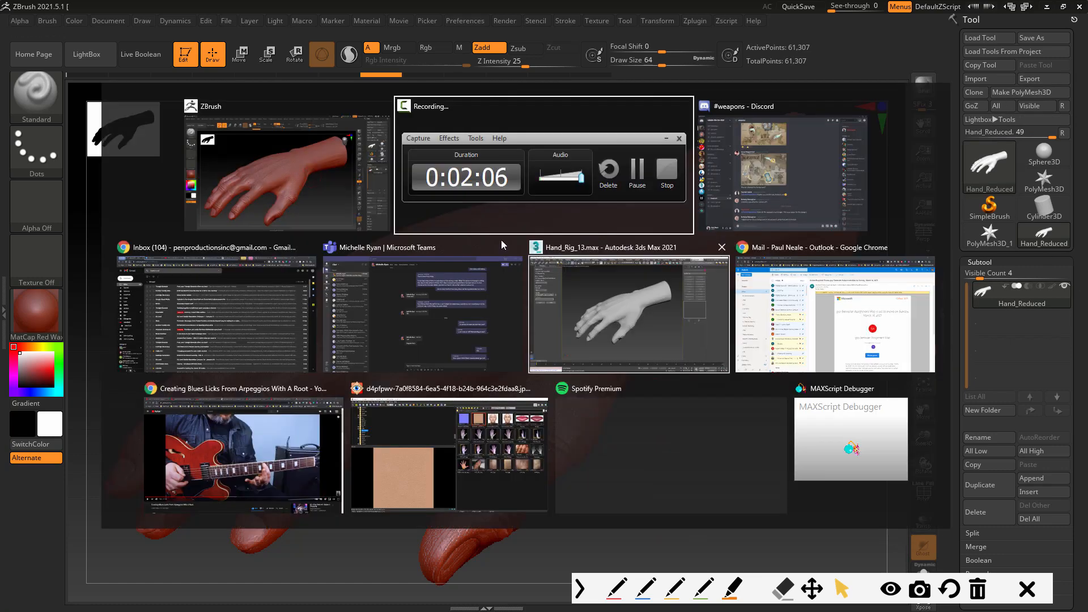
left_click(623, 327)
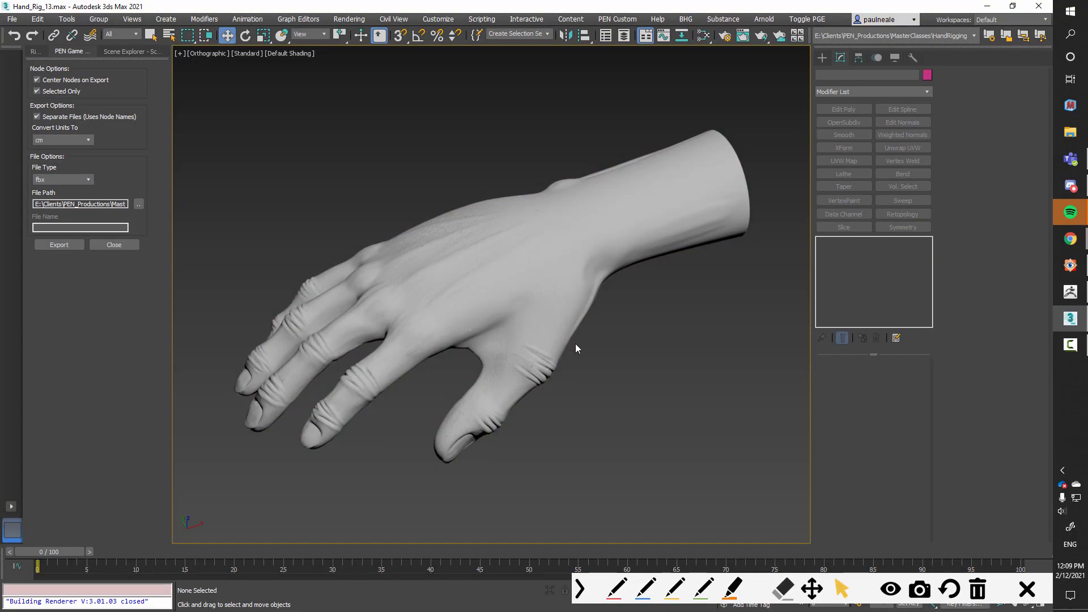
key("F4")
right_click(535, 315)
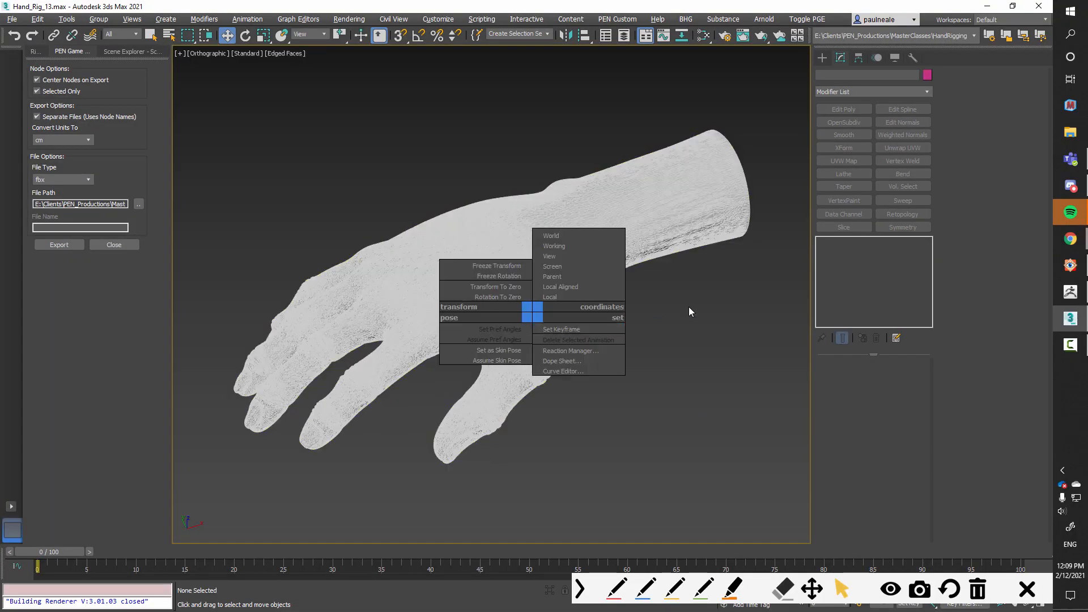
left_click(728, 309)
key("7")
left_click(507, 277)
middle_click_drag(728, 309, 703, 364, "alt")
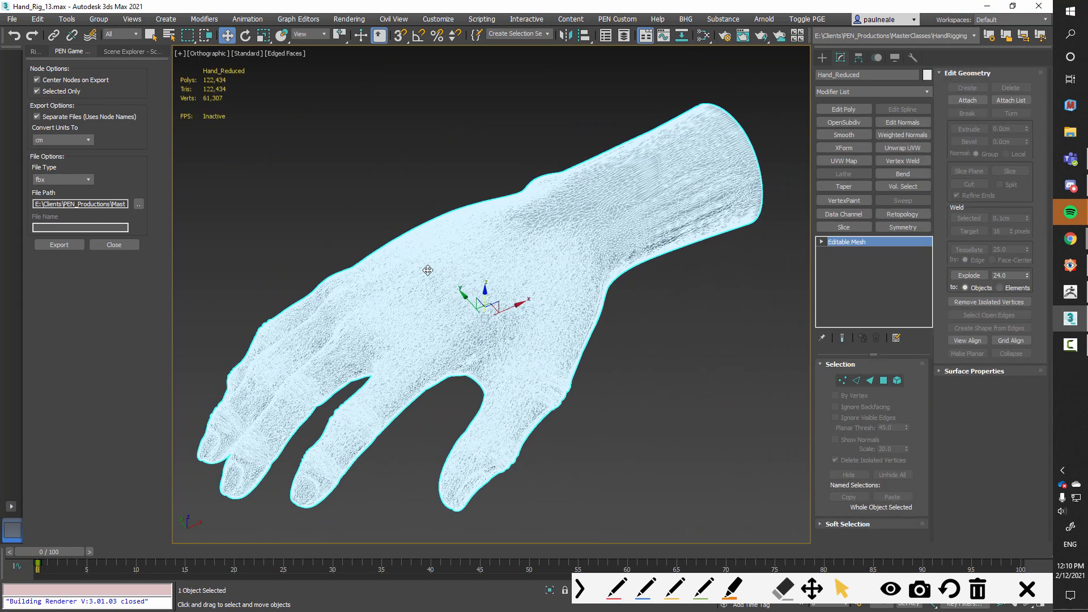
middle_click_drag(646, 304, 647, 298, "alt")
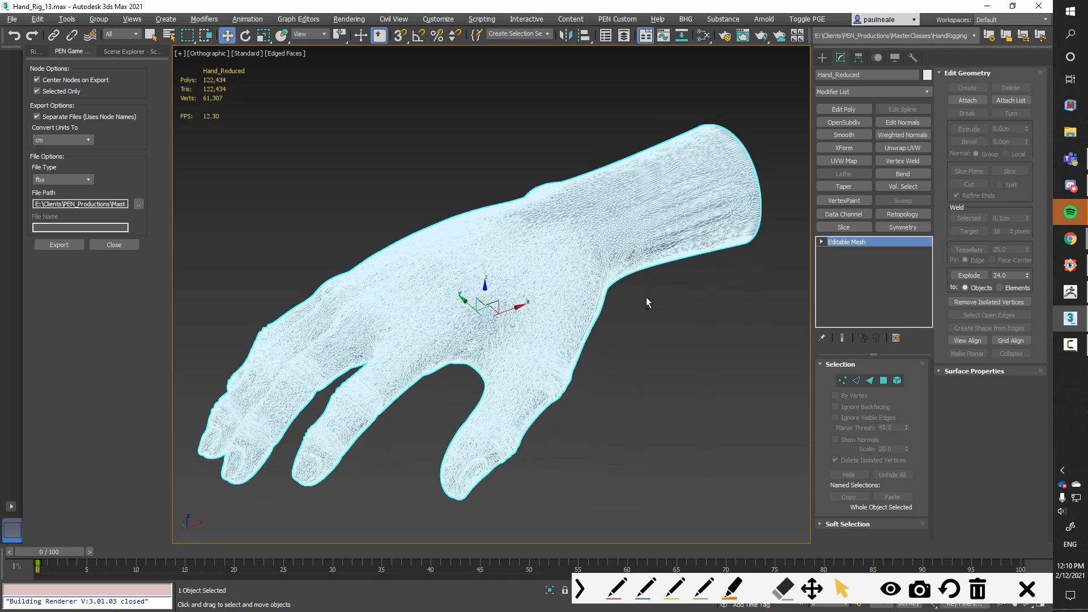
Check the viewport statistics configuration, accept it, and inspect the dense wireframe of the hand
left_click(247, 53)
left_click(301, 163)
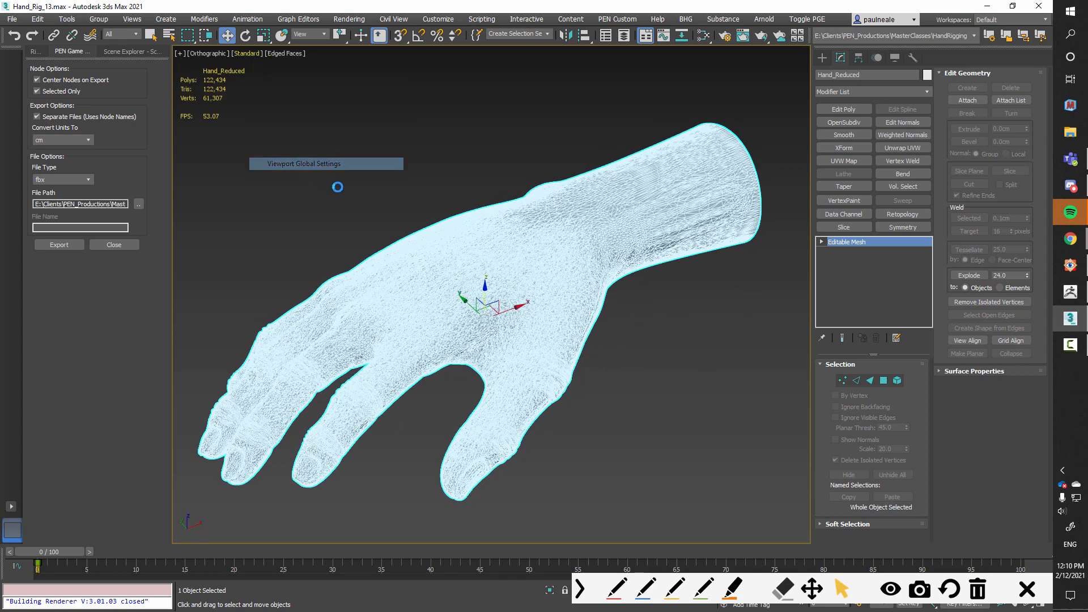
left_click(573, 174)
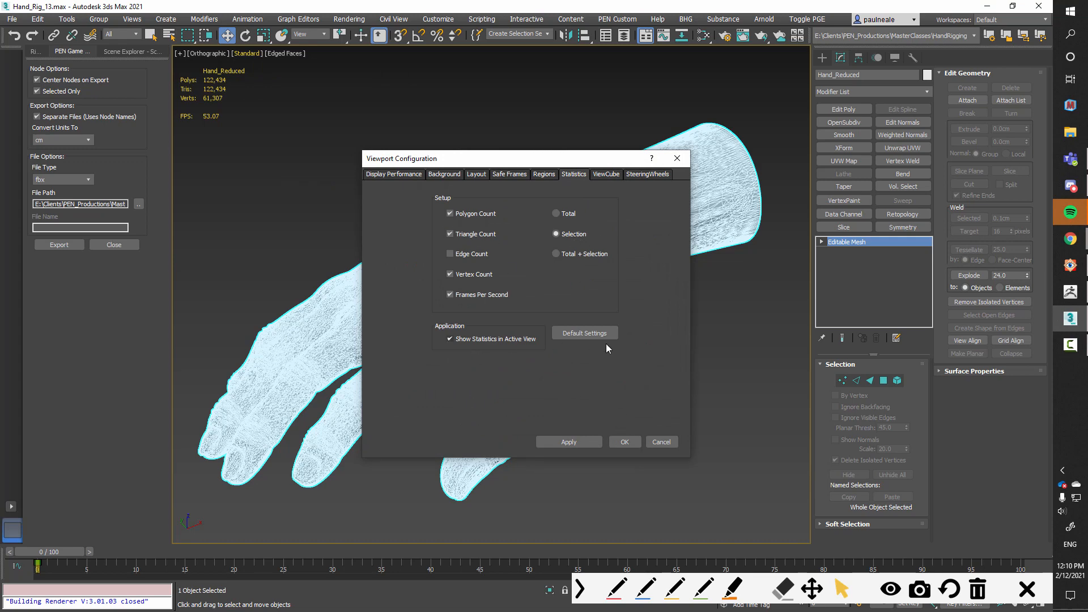
left_click(624, 442)
middle_click_drag(623, 430, 618, 303, "alt")
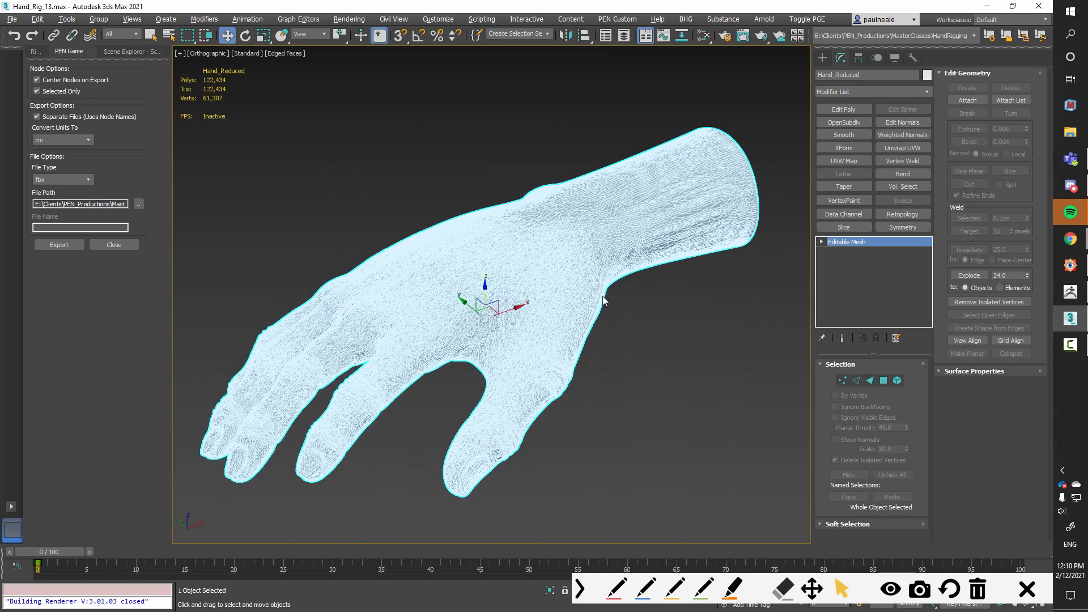
mouse_move(605, 327)
middle_mouse_down("alt")
mouse_move(579, 353)
mouse_move(587, 227)
mouse_move(632, 307)
mouse_move(610, 310)
middle_mouse_up("alt")
Turn off edged faces and convert the hand mesh to an Editable Poly
key("F4")
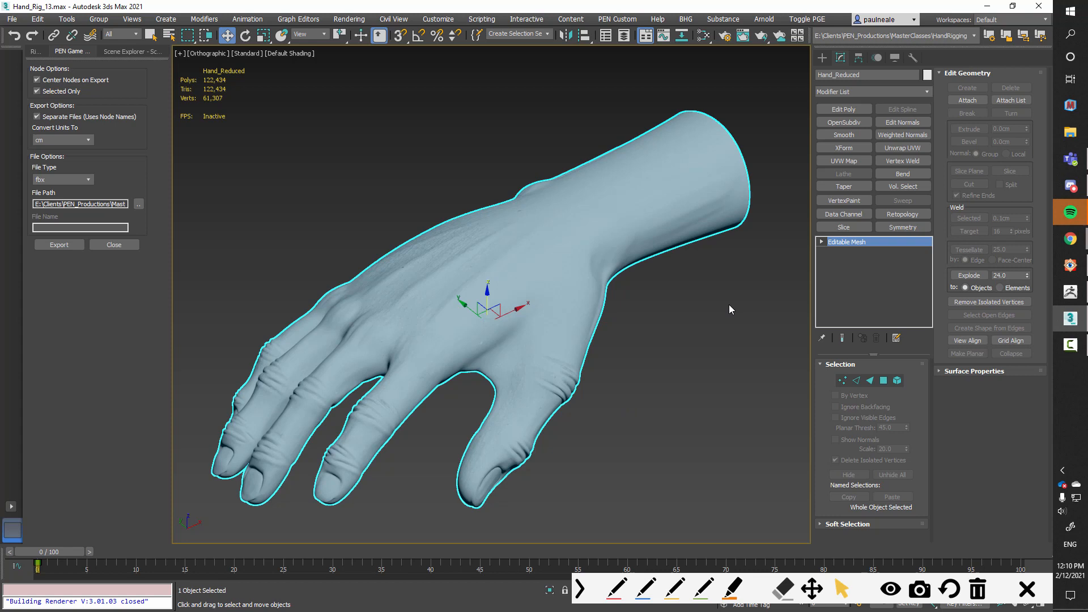
right_click(526, 308)
mouse_move(601, 448)
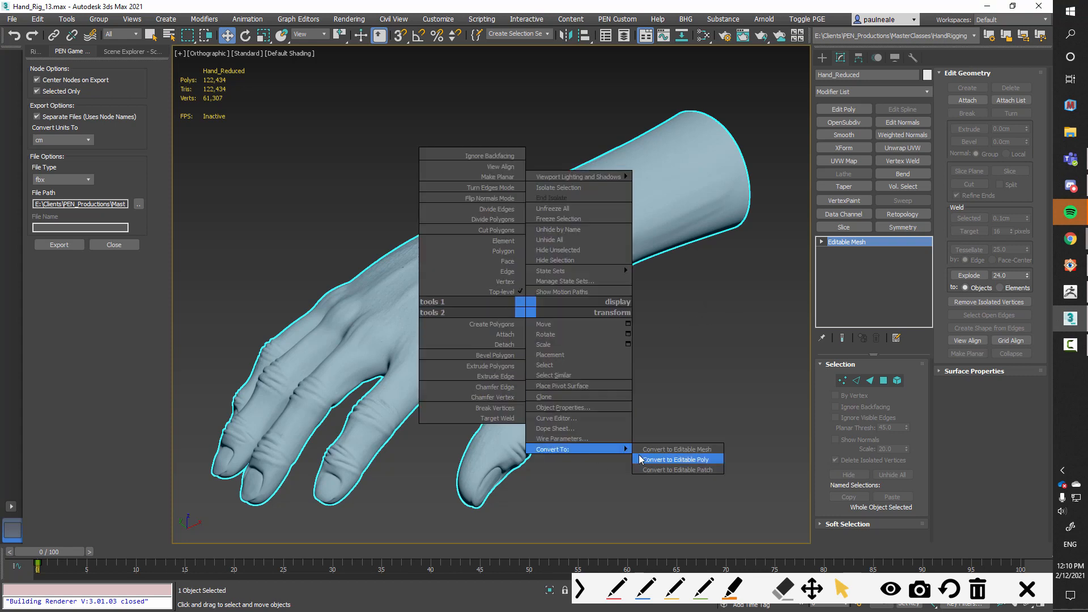
left_click(682, 459)
mouse_move(658, 325)
middle_mouse_down("alt")
mouse_move(650, 341)
mouse_move(657, 300)
mouse_move(655, 315)
middle_mouse_up("alt")
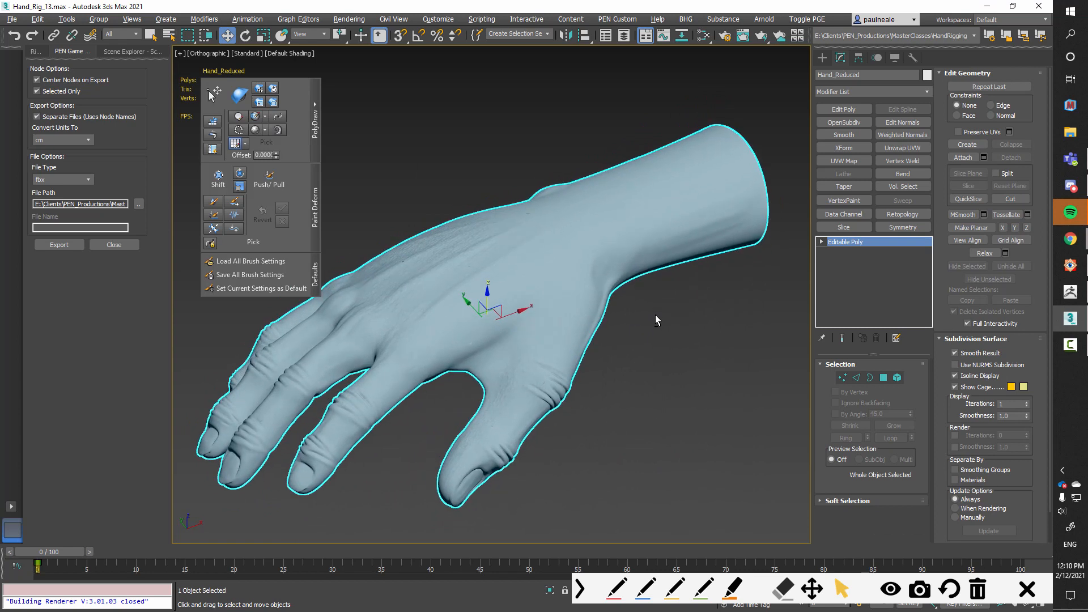
Open the ribbon's Freeform tools and reposition the floating PolyDraw and Paint Deform panel beside the hand
left_click(36, 52)
left_click(32, 144)
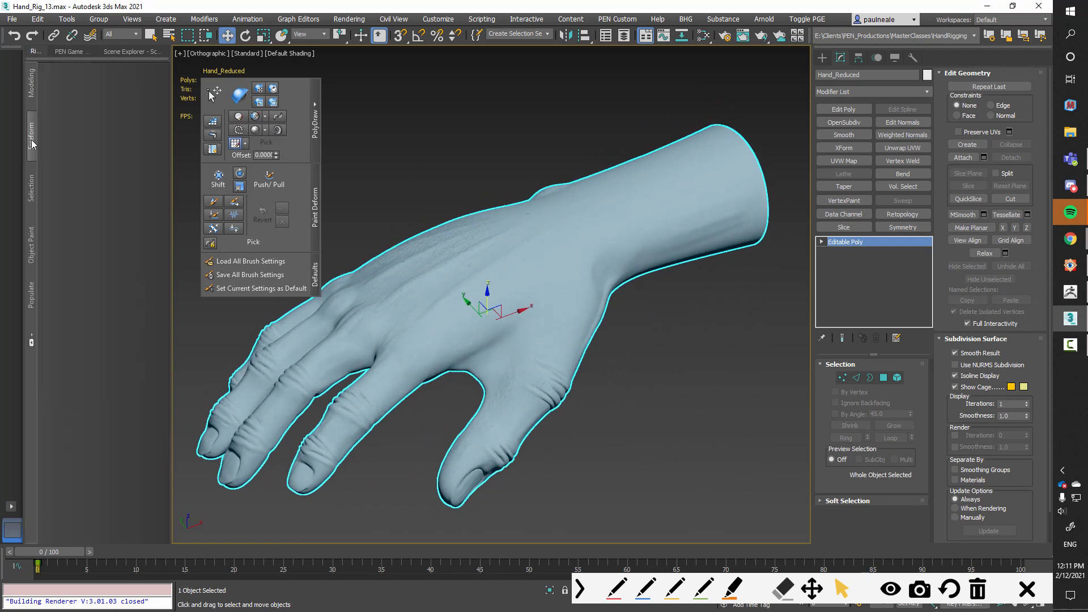
left_click_drag(196, 93, 183, 88)
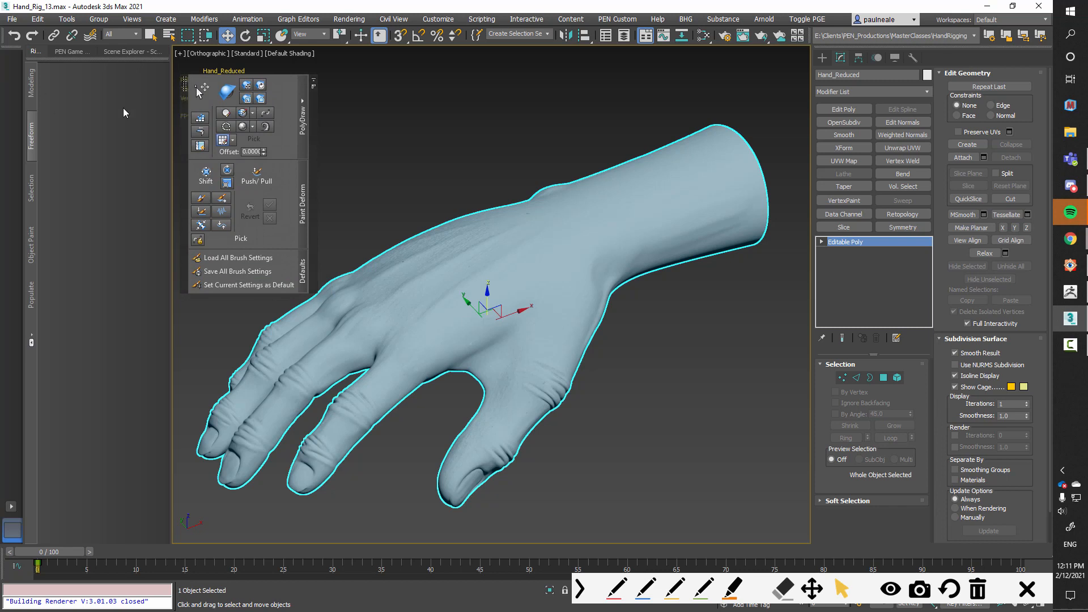
left_click(227, 91)
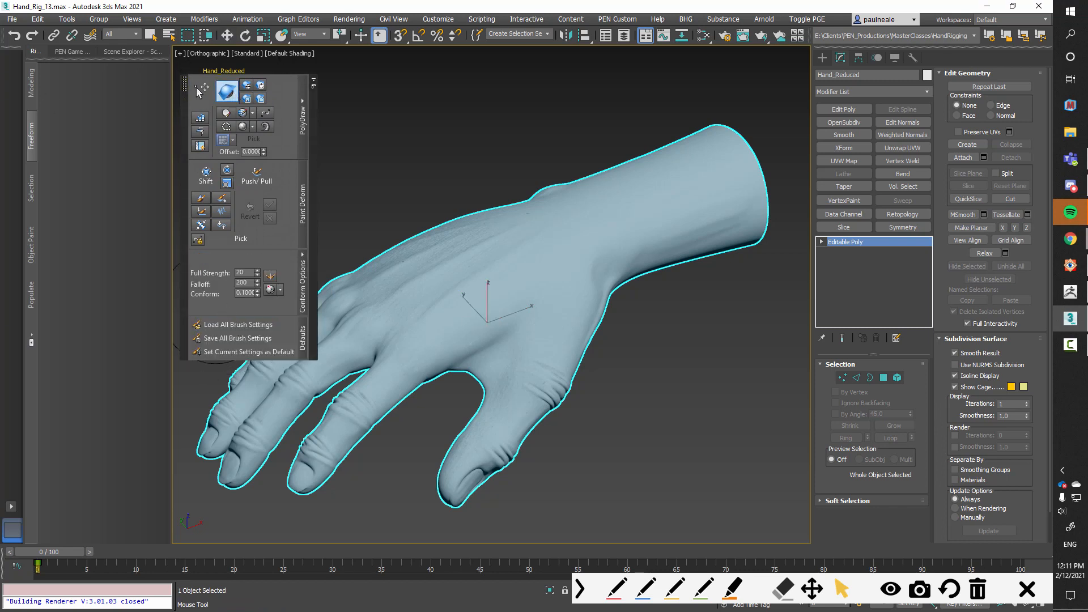
left_click(200, 211)
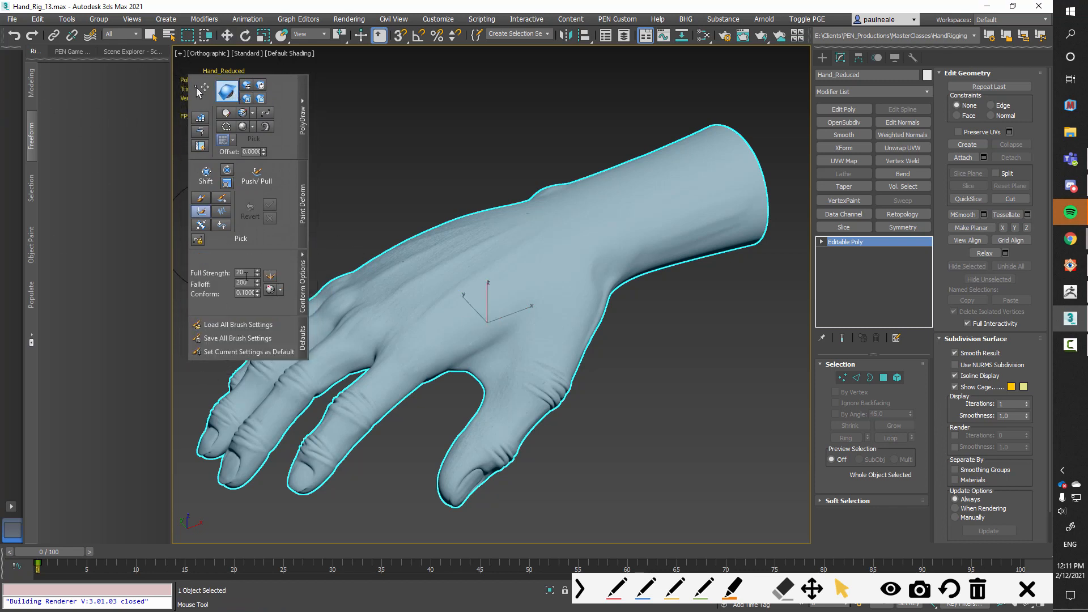
left_click(213, 169)
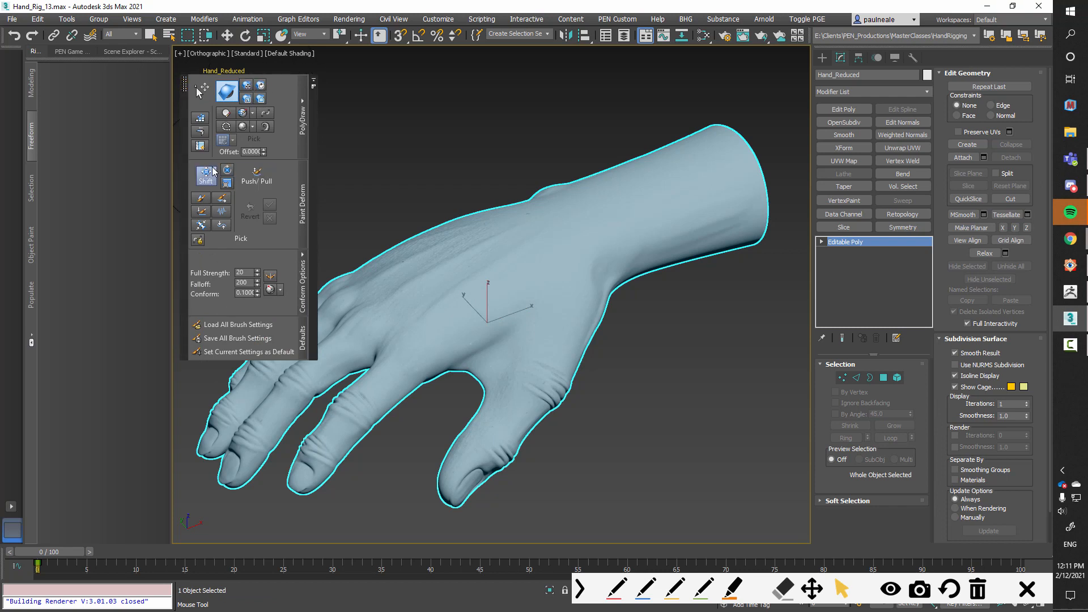
left_click(213, 170)
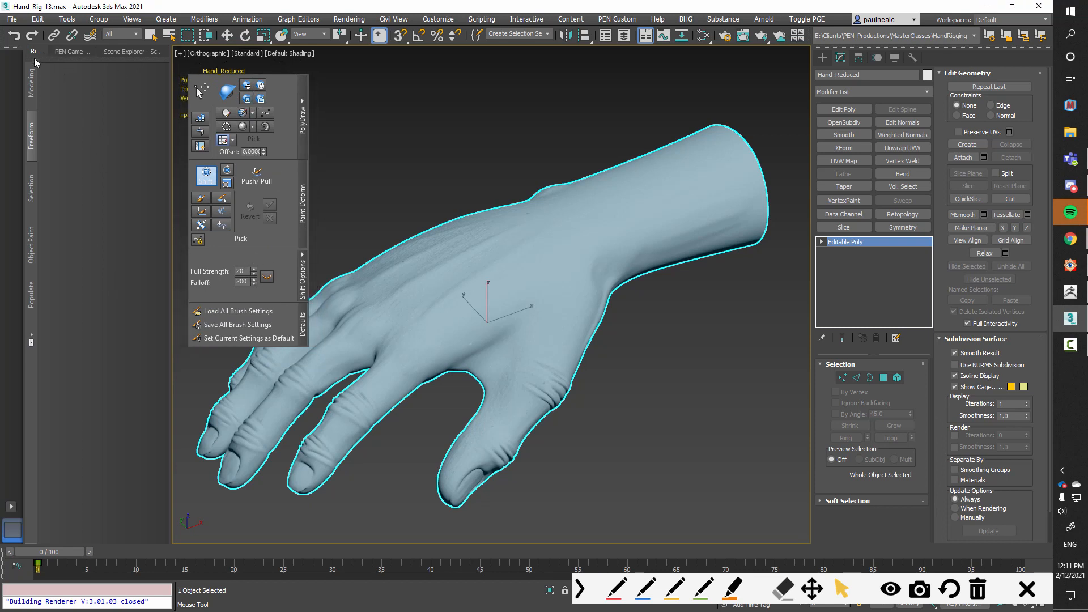
Show the ribbon's Modeling tools and narrow the command panel to enlarge the viewport
left_click(31, 91)
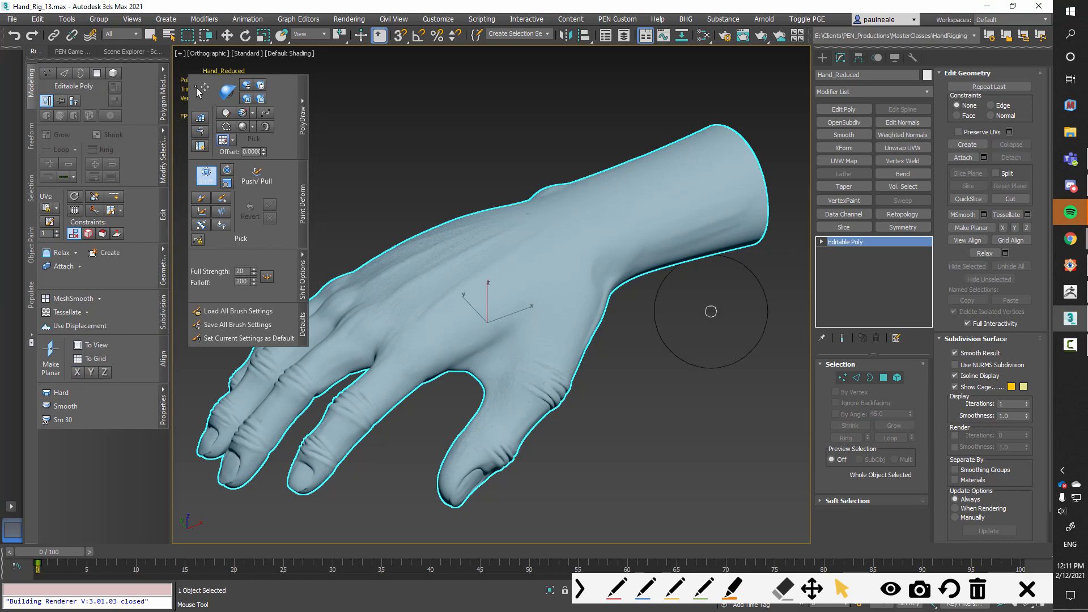
left_click_drag(812, 293, 944, 293)
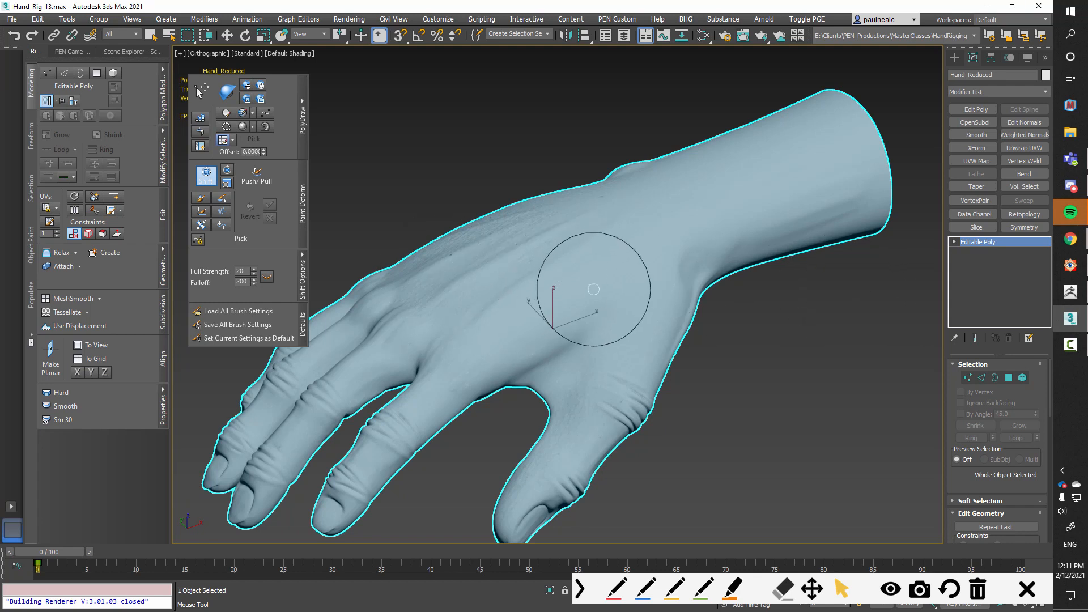
Create a new empty PolyDraw object for the retopology and exit the active Shift brush to the Move tool
left_click(304, 125)
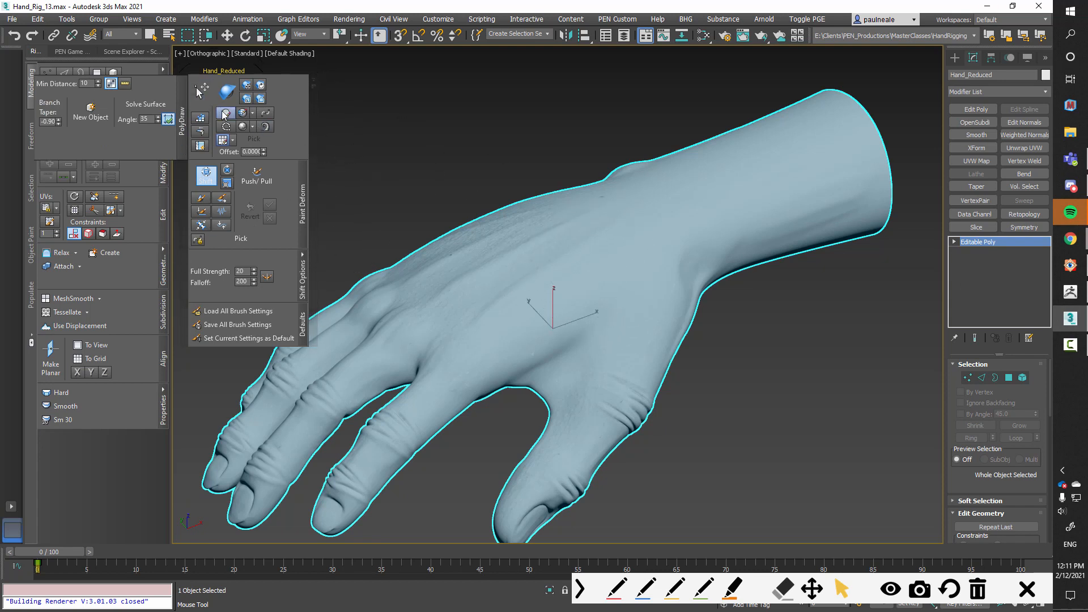
left_click(305, 127)
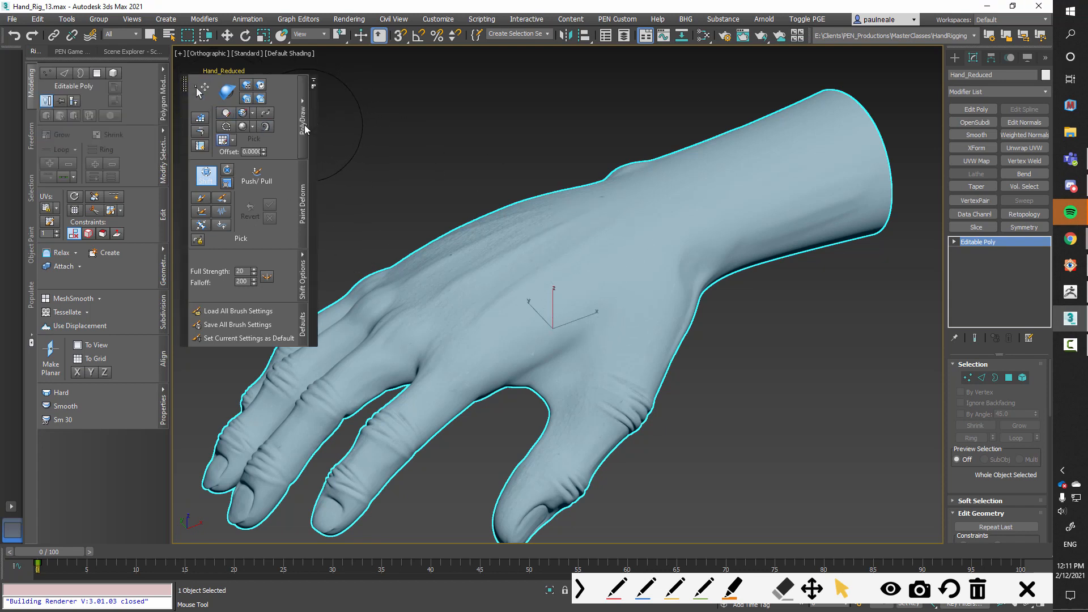
left_click(305, 125)
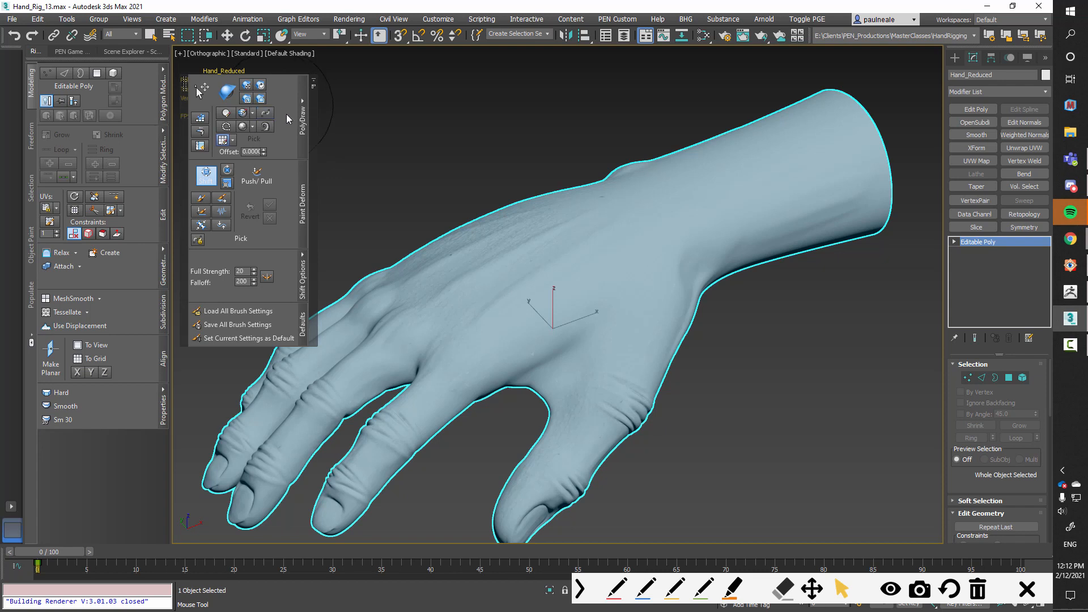
left_click(307, 132)
left_click(91, 111)
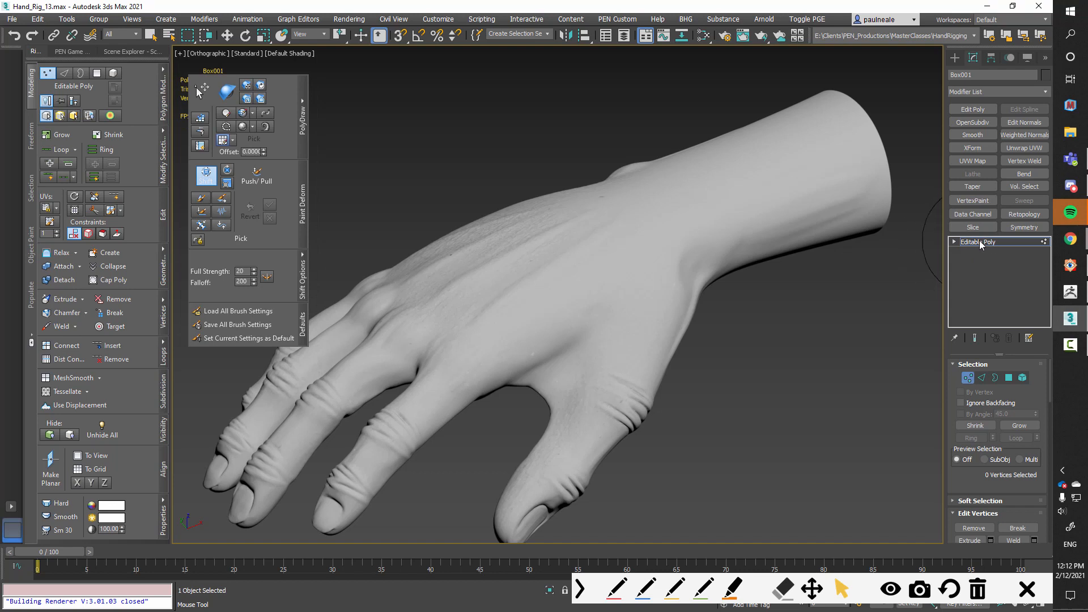
key("w")
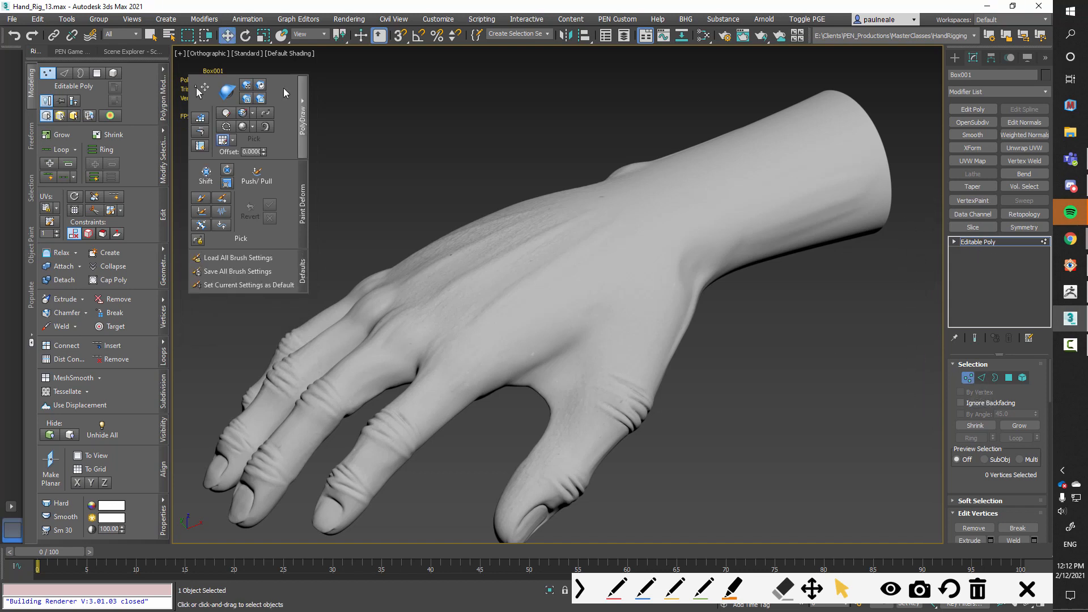
key("7")
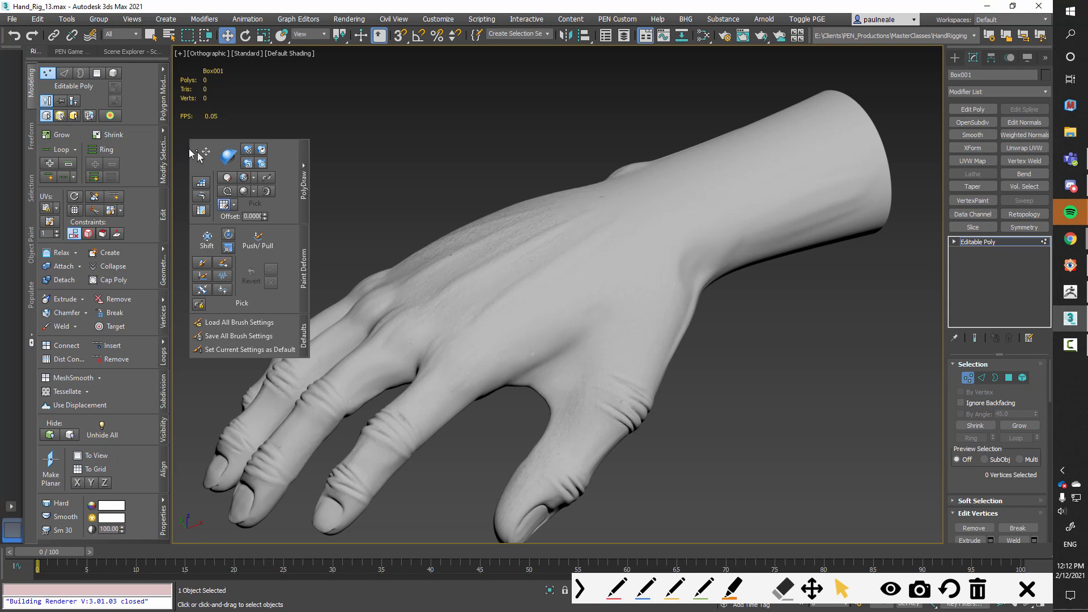
Set PolyDraw to draw on a surface and pick the Hand_Reduced mesh as the surface to draw on
left_click_drag(190, 147, 185, 110)
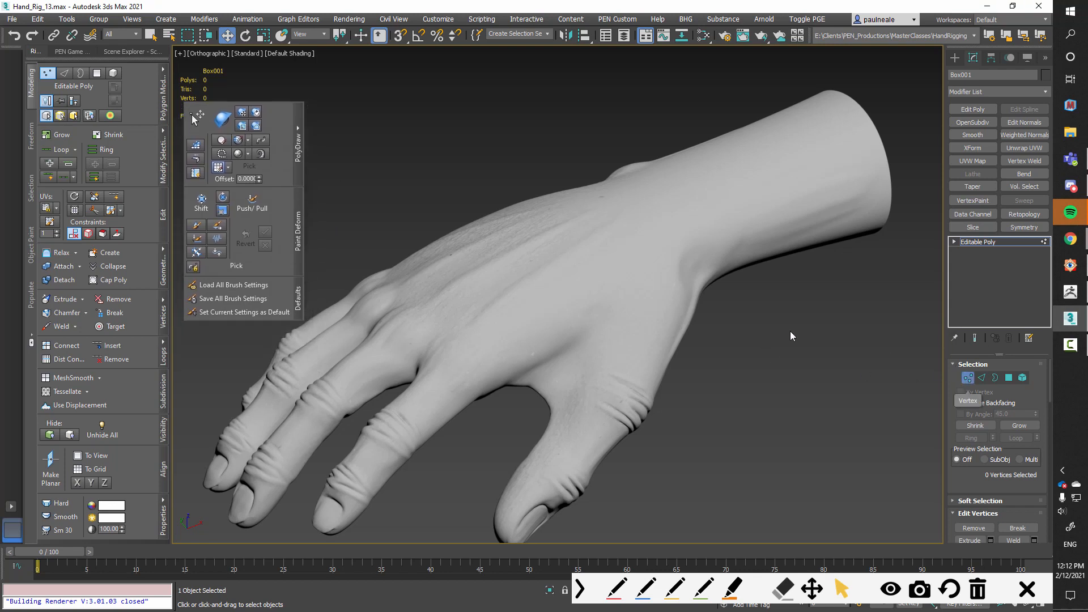
middle_click_drag(781, 316, 680, 305, "alt")
scroll(677, 333, "up", 3)
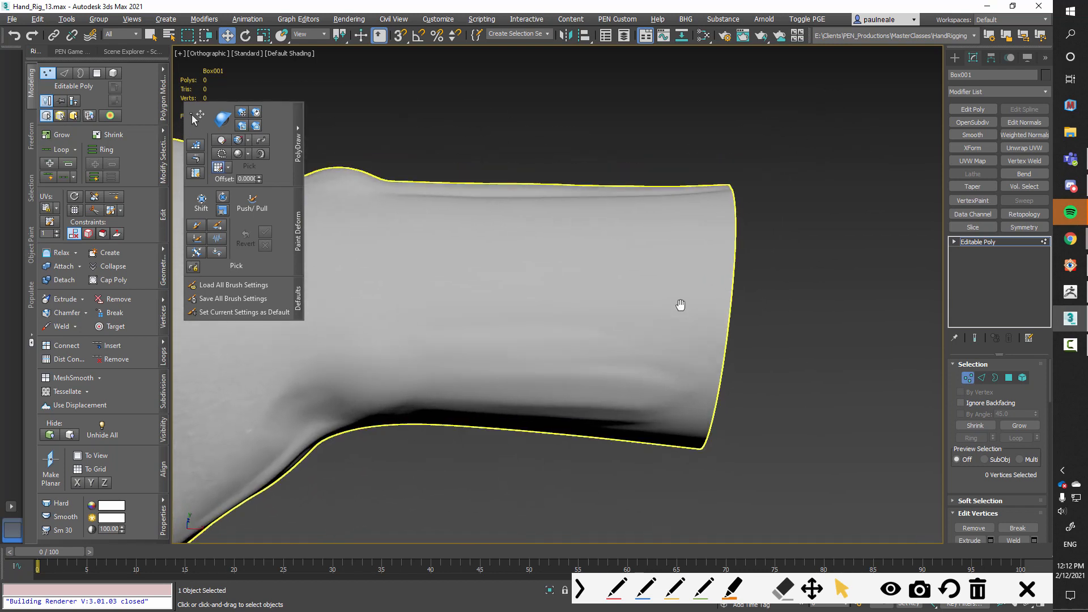
left_click(229, 169)
left_click(217, 195)
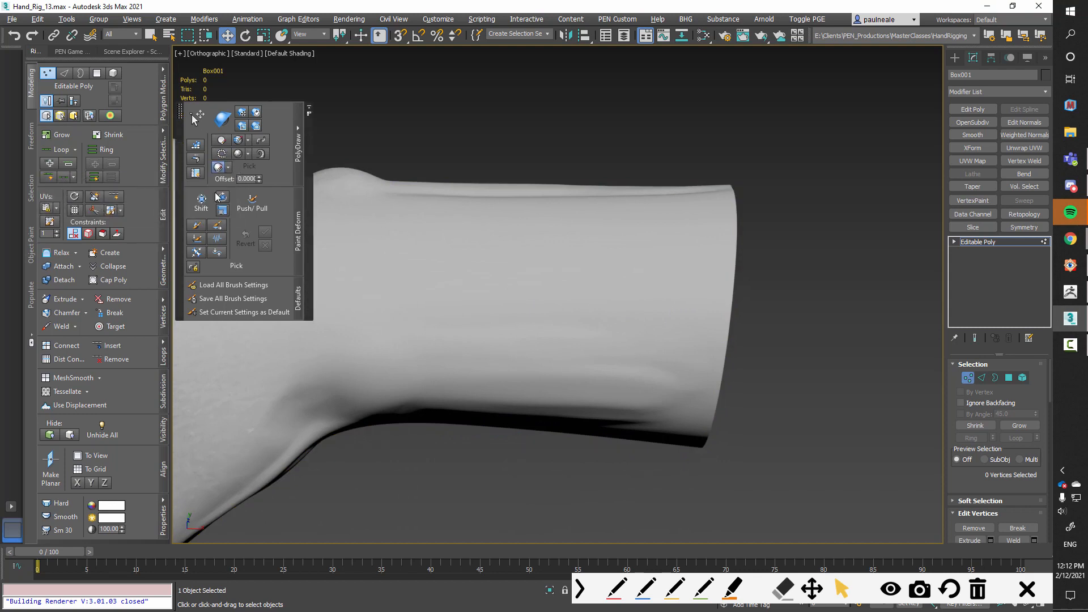
left_click(251, 168)
left_click(512, 238)
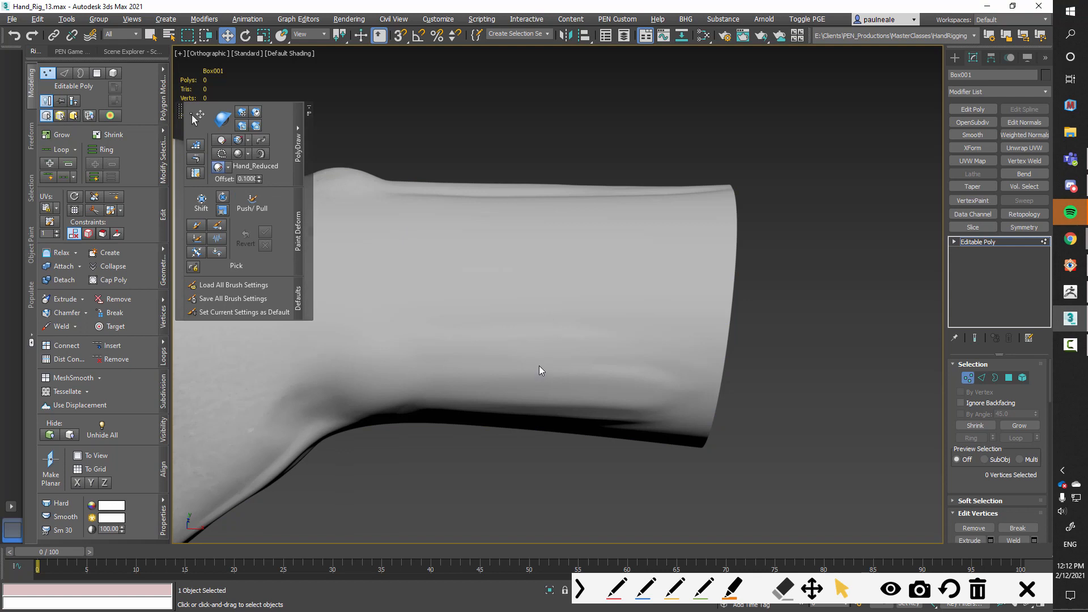
left_click(259, 176)
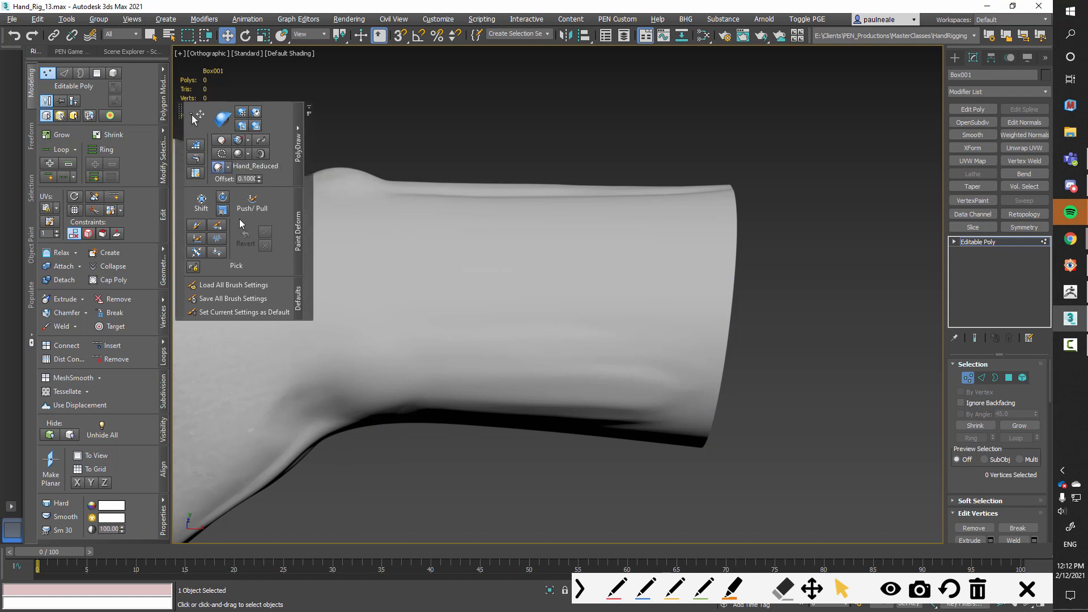
Sketch a grid of crossing lines near the forearm's open end with the Topology tool to build a three-polygon strip
left_click(239, 142)
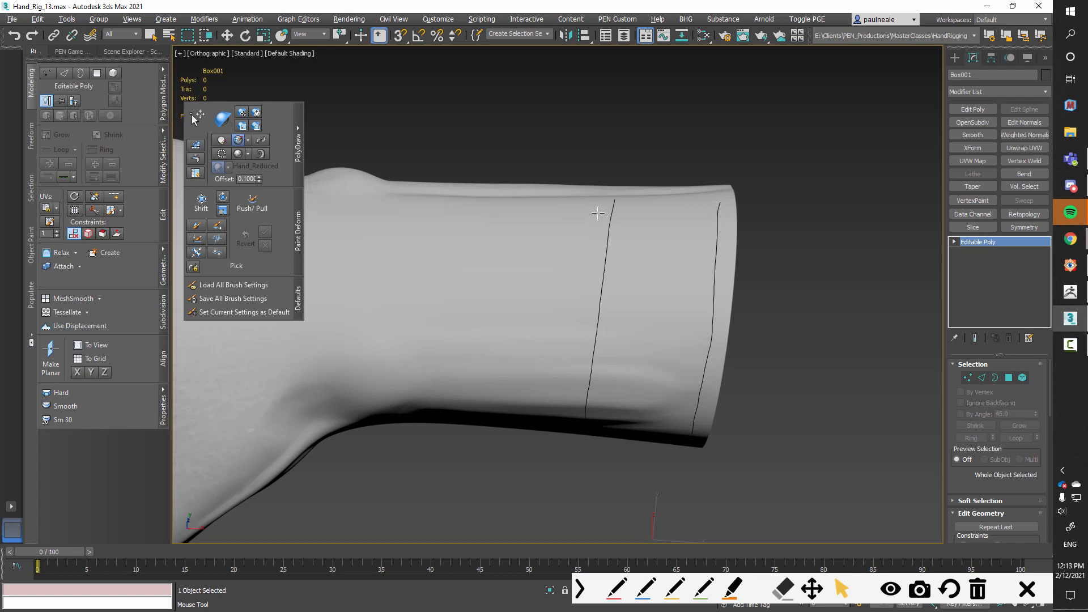
middle_click_drag(591, 274, 599, 241, "alt")
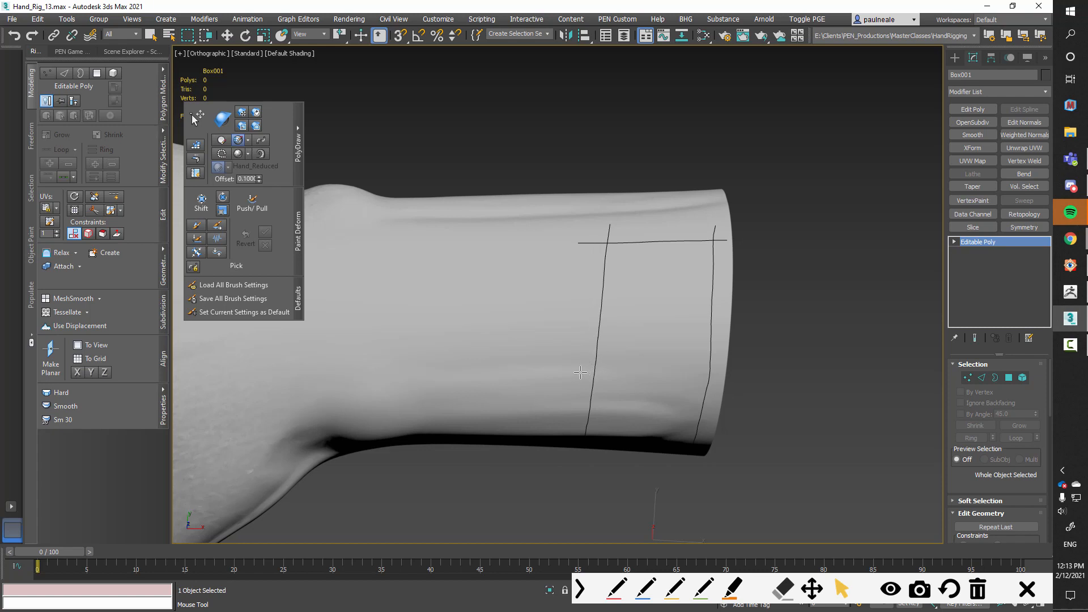
left_click_drag(716, 368, 739, 368)
mouse_move(719, 387)
middle_mouse_down("alt")
mouse_move(724, 279)
mouse_move(726, 308)
mouse_move(707, 233)
middle_mouse_up("alt")
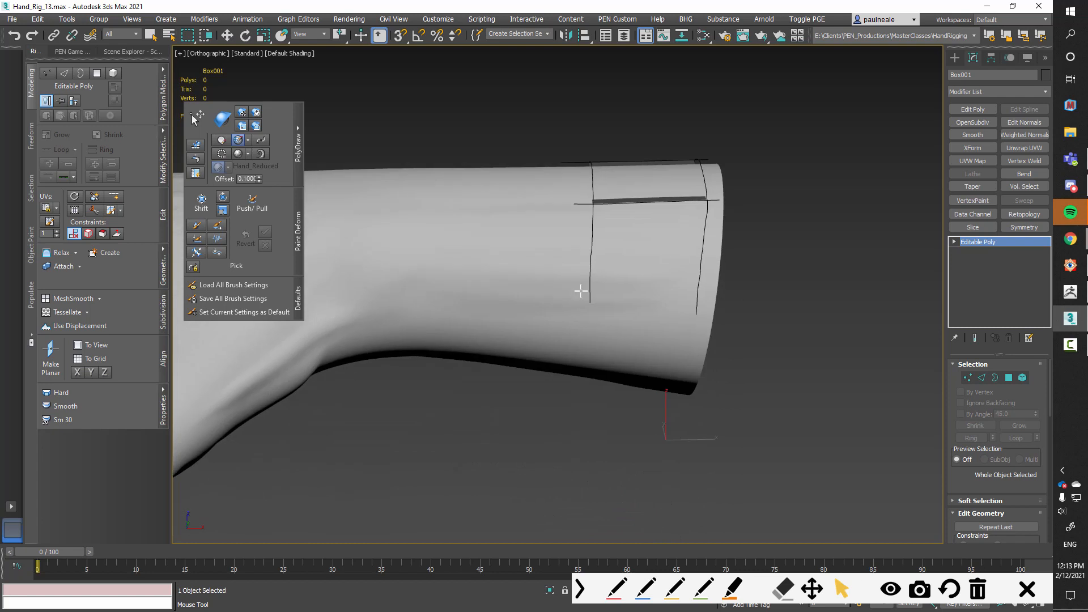
mouse_move(719, 306)
middle_mouse_down("alt")
mouse_move(719, 265)
mouse_move(579, 350)
middle_mouse_up("alt")
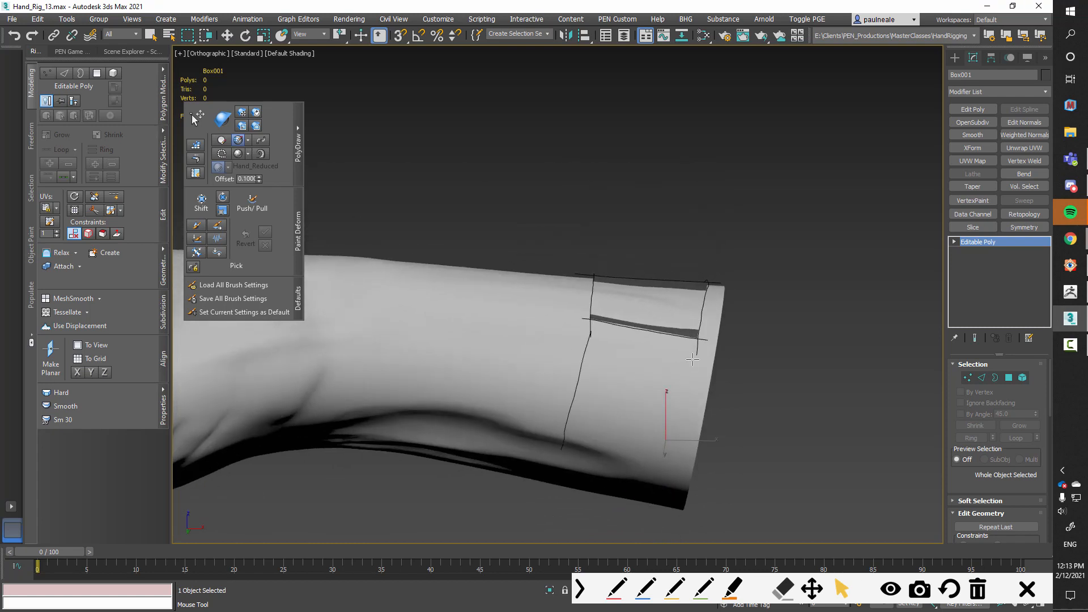
left_click_drag(550, 413, 689, 439)
mouse_move(708, 406)
middle_mouse_down("alt")
mouse_move(661, 406)
mouse_move(718, 393)
middle_mouse_up("alt")
right_click(717, 394)
mouse_move(686, 361)
middle_mouse_down("alt")
mouse_move(665, 415)
mouse_move(614, 420)
mouse_move(576, 354)
mouse_move(508, 304)
middle_mouse_up("alt")
Set the viewport to display edged faces on the selected object only
left_click(247, 53)
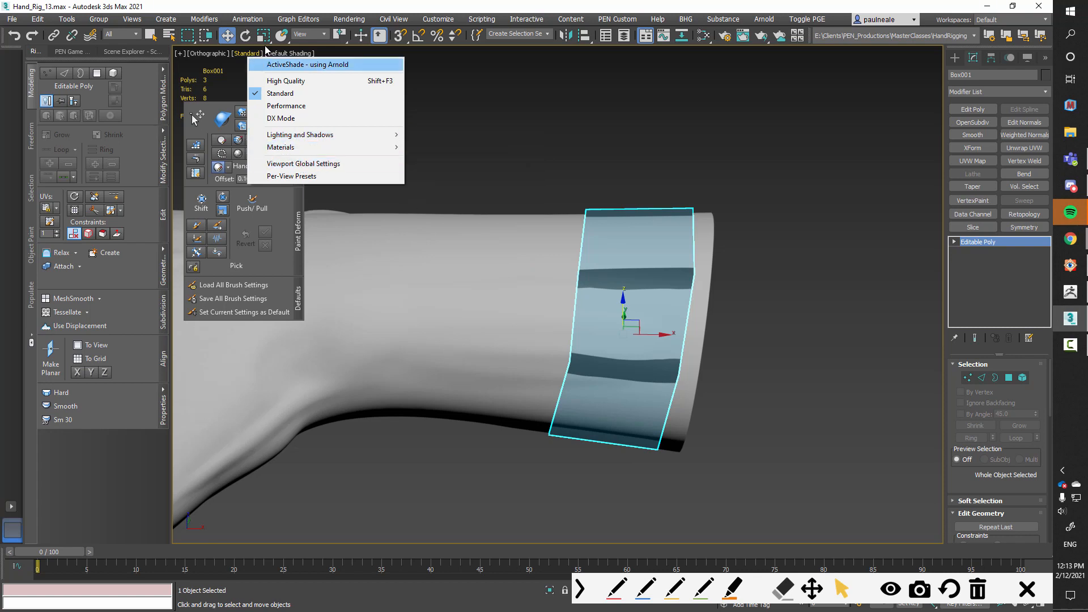
left_click(292, 54)
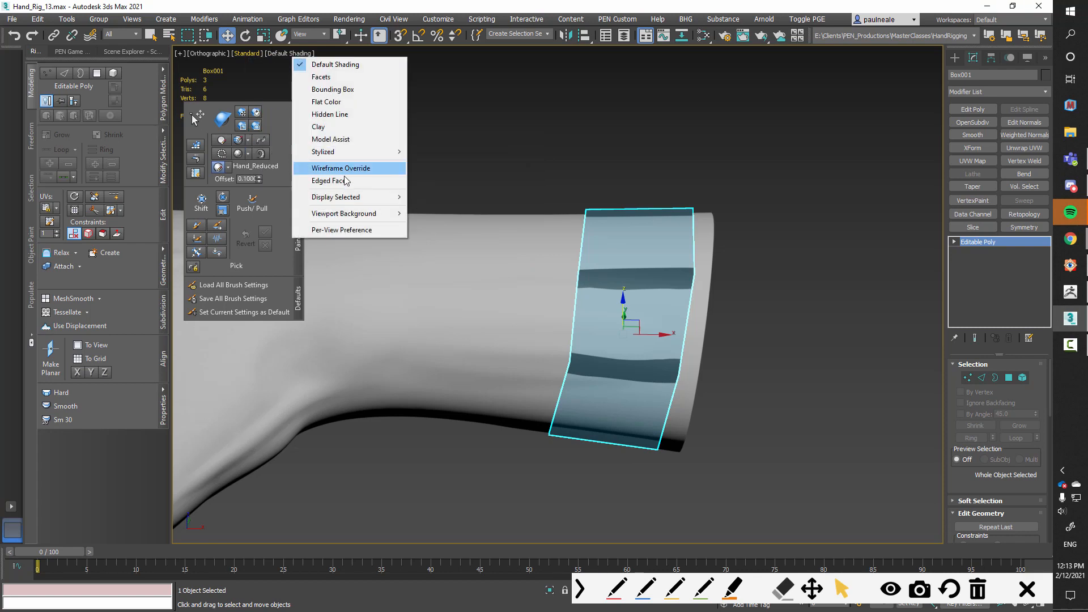
mouse_move(349, 201)
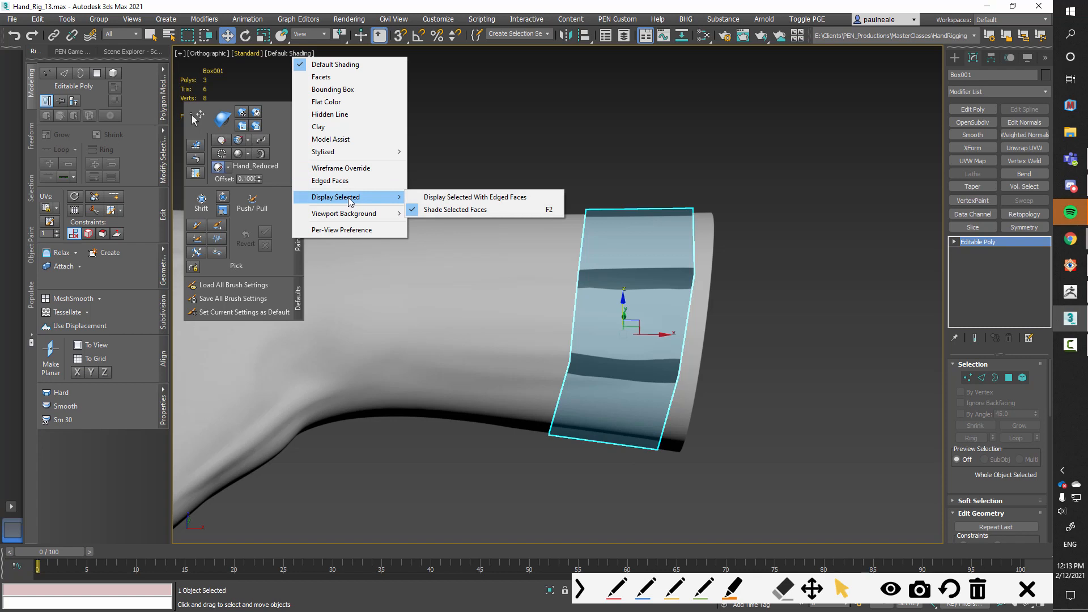
left_click(458, 201)
mouse_move(752, 365)
middle_mouse_down("alt")
mouse_move(668, 358)
mouse_move(753, 342)
mouse_move(746, 359)
mouse_move(759, 306)
mouse_move(709, 366)
mouse_move(669, 383)
mouse_move(744, 363)
middle_mouse_up("alt")
key("F4")
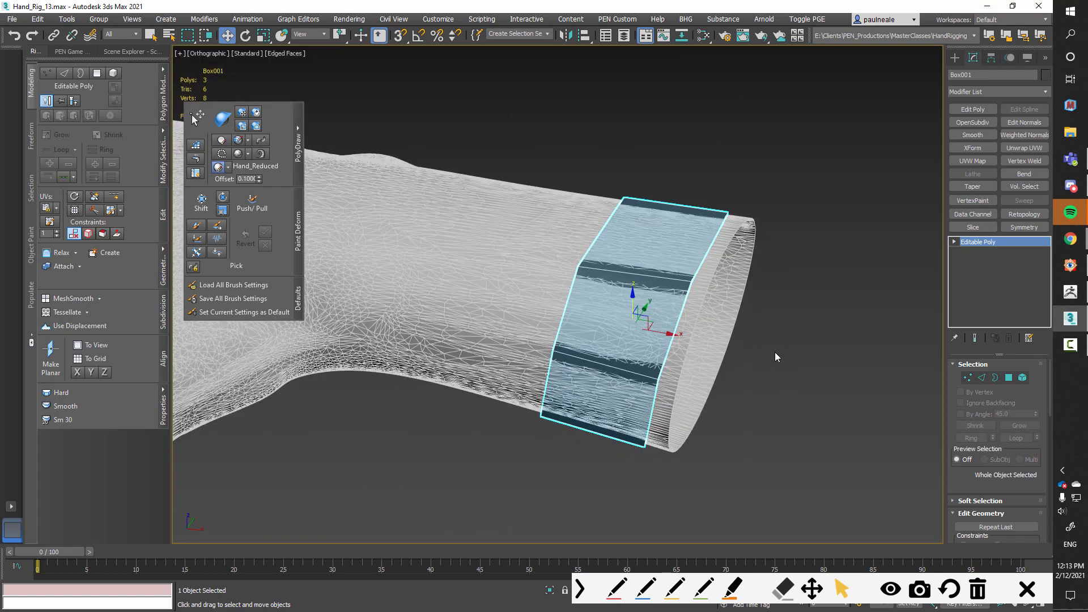
key("F4")
middle_click_drag(725, 342, 715, 293, "alt")
middle_click_drag(548, 216, 548, 261, "alt")
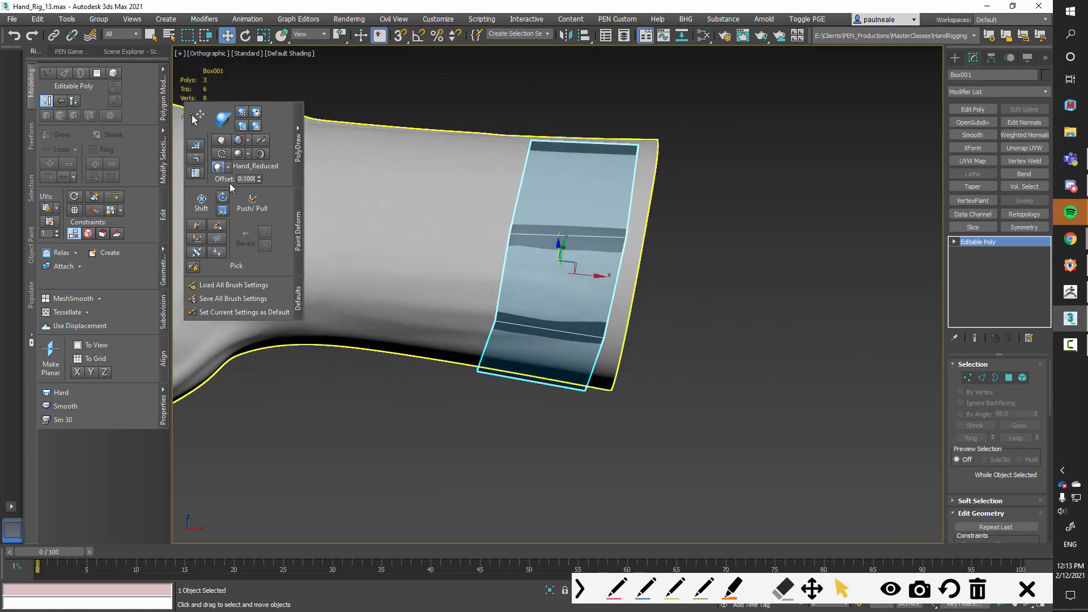
Move the lower corner vertices of the forearm strip with the PolyDraw Drag tool to align them with the sculpt's cut end and underside
left_click(197, 117)
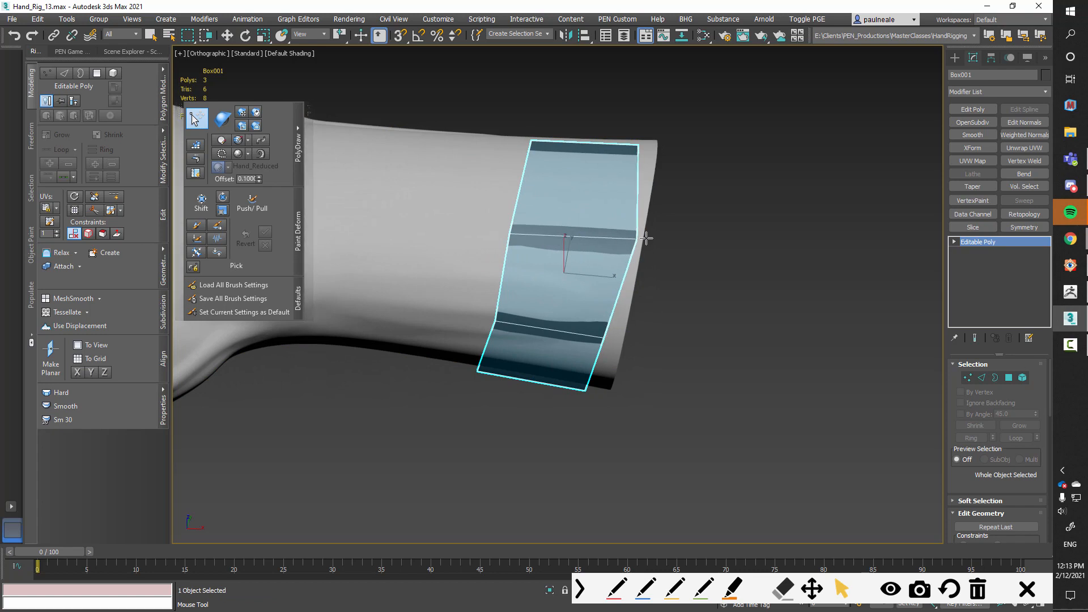
middle_click_drag(606, 328, 625, 287, "alt")
key("1")
scroll(615, 294, "up", 1)
middle_click_drag(609, 360, 603, 340, "alt")
left_click(576, 419)
left_click_drag(575, 419, 615, 423)
left_click(448, 397)
left_click(471, 280)
left_click(448, 397)
middle_click_drag(500, 395, 585, 422, "alt")
middle_click_drag(524, 359, 523, 360, "alt")
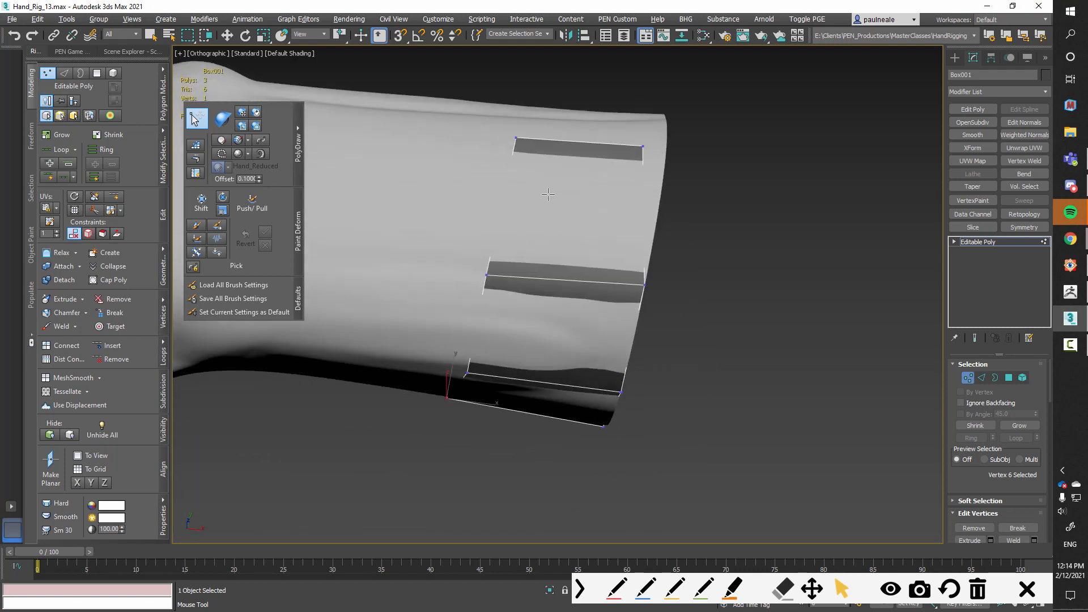
Drag the strip's remaining end vertices onto the rim of the forearm on its far side
middle_click_drag(548, 195, 565, 223, "alt")
left_click_drag(647, 204, 688, 218)
middle_click_drag(688, 218, 581, 325, "alt")
left_click_drag(583, 306, 589, 315)
middle_click_drag(586, 300, 574, 276, "alt")
middle_click_drag(574, 276, 452, 269)
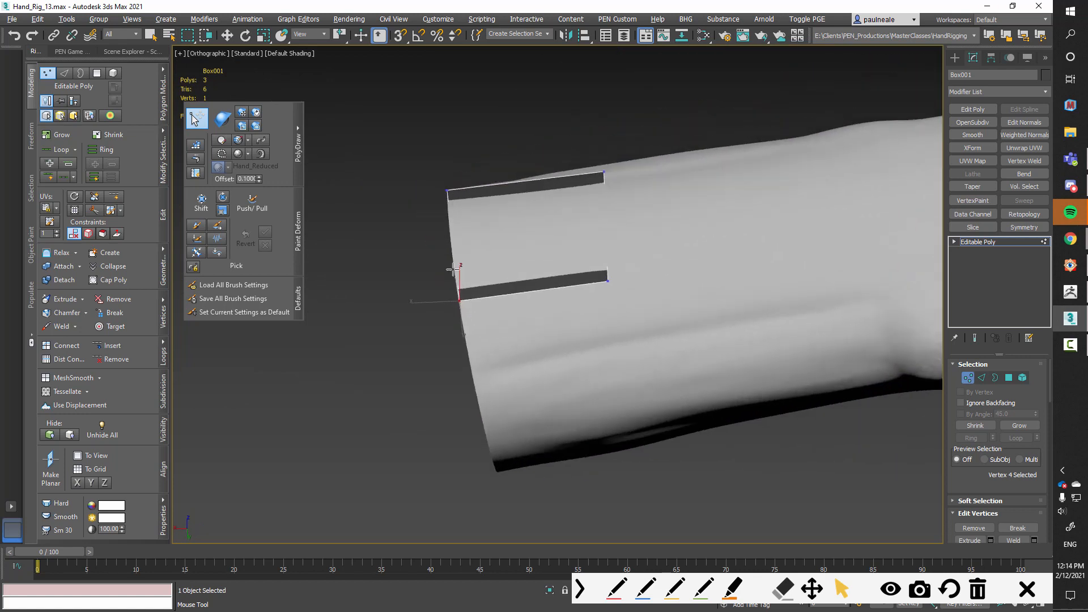
Shift a vertex on the strip's inner edge with the Move Conform brush and change the brush's Conform value
left_click(243, 114)
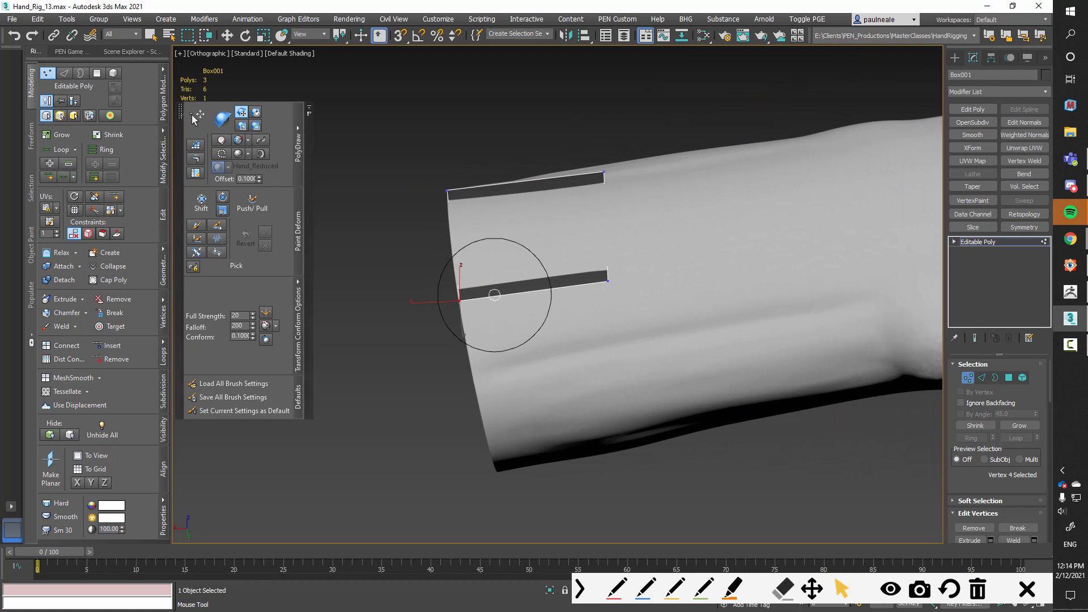
left_click_drag(604, 283, 617, 280)
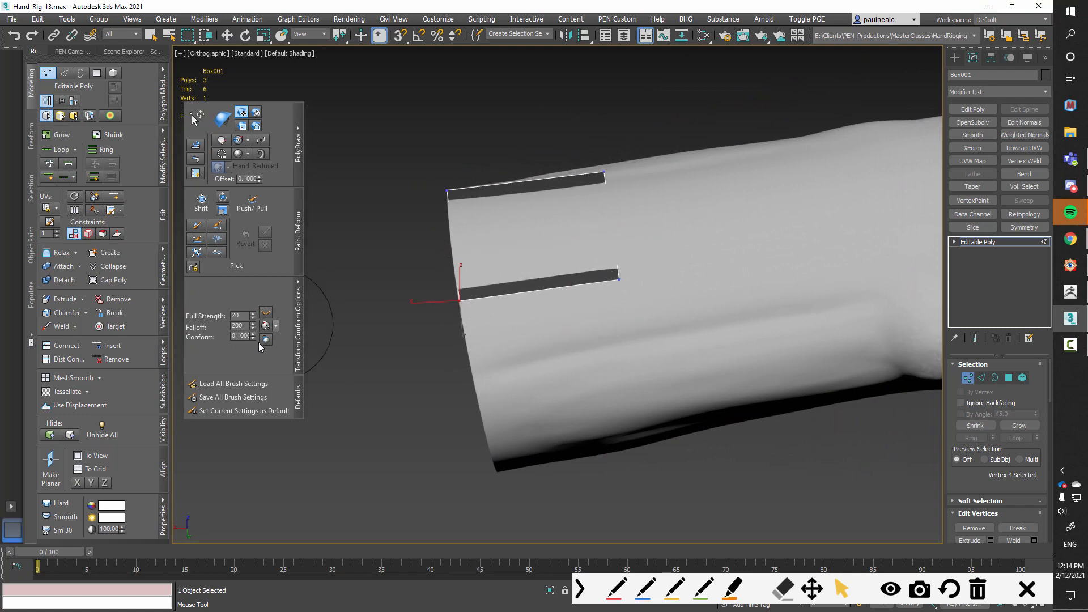
left_click_drag(232, 335, 260, 335)
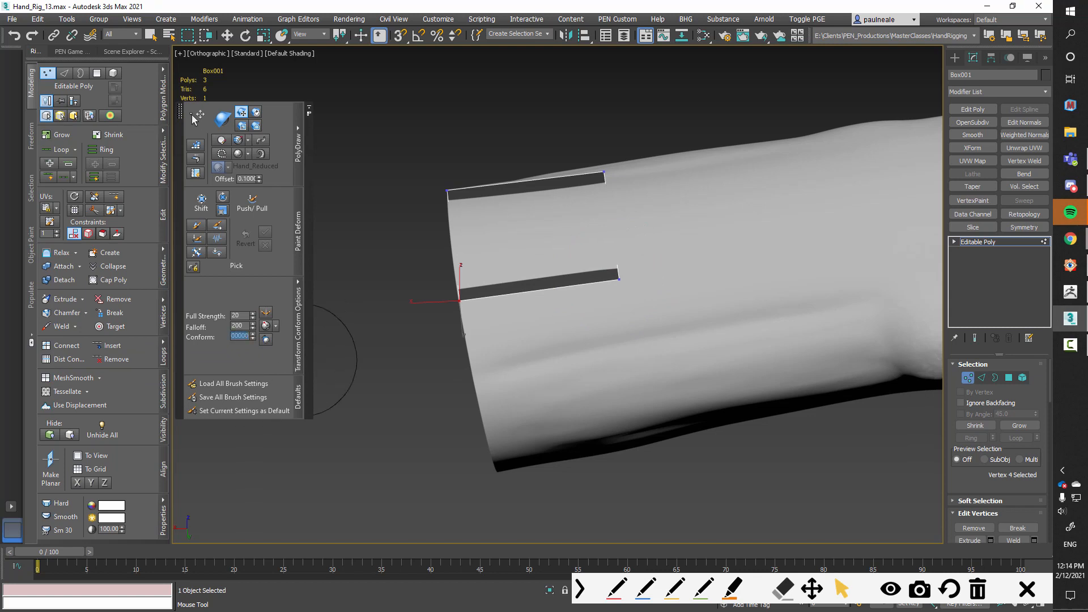
mouse_move(660, 312)
middle_mouse_down("alt")
mouse_move(668, 337)
mouse_move(678, 308)
mouse_move(638, 280)
mouse_move(618, 311)
mouse_move(614, 274)
mouse_move(544, 295)
mouse_move(561, 303)
mouse_move(589, 308)
mouse_move(524, 274)
mouse_move(554, 265)
middle_mouse_up("alt")
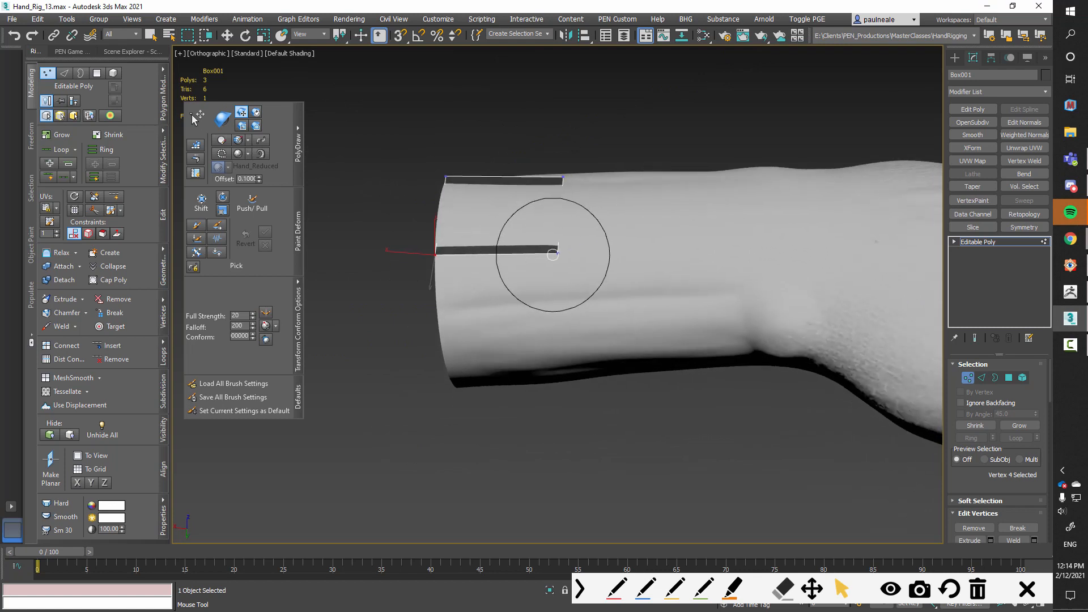
Extend the strip's open borders with the Extend tool into a closed six-sided sleeve, two polygon rows long, up to the wrist
left_click(197, 165)
middle_click_drag(541, 311, 530, 287, "alt")
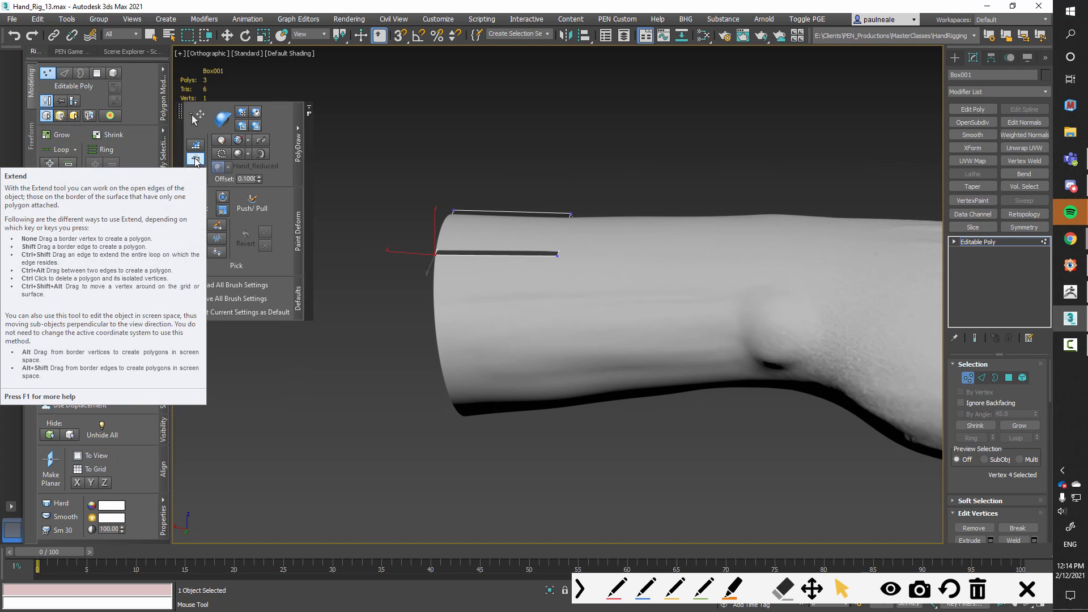
middle_click_drag(572, 322, 487, 272, "alt")
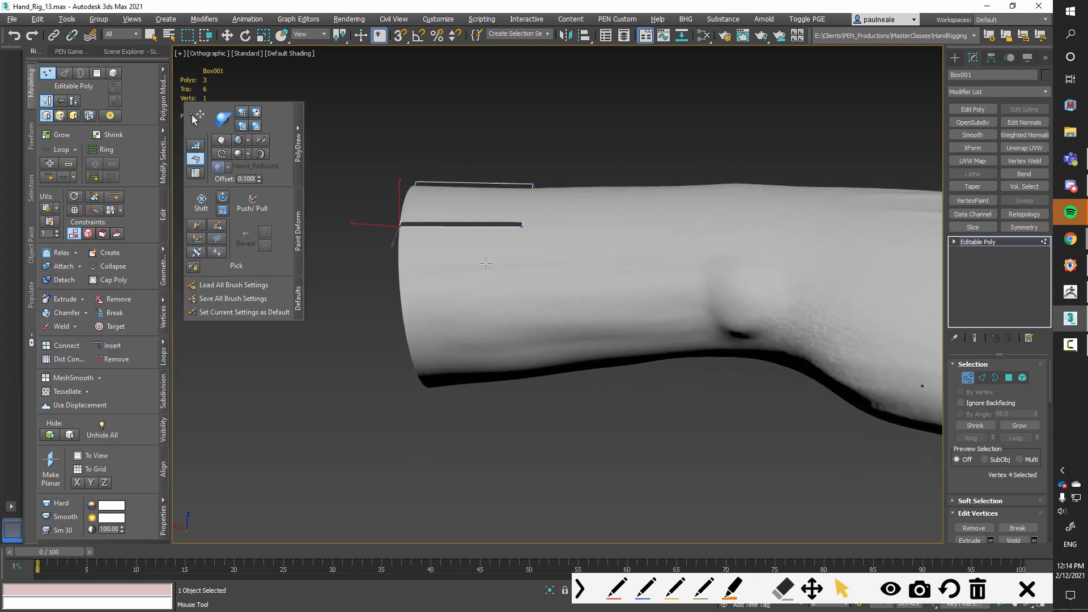
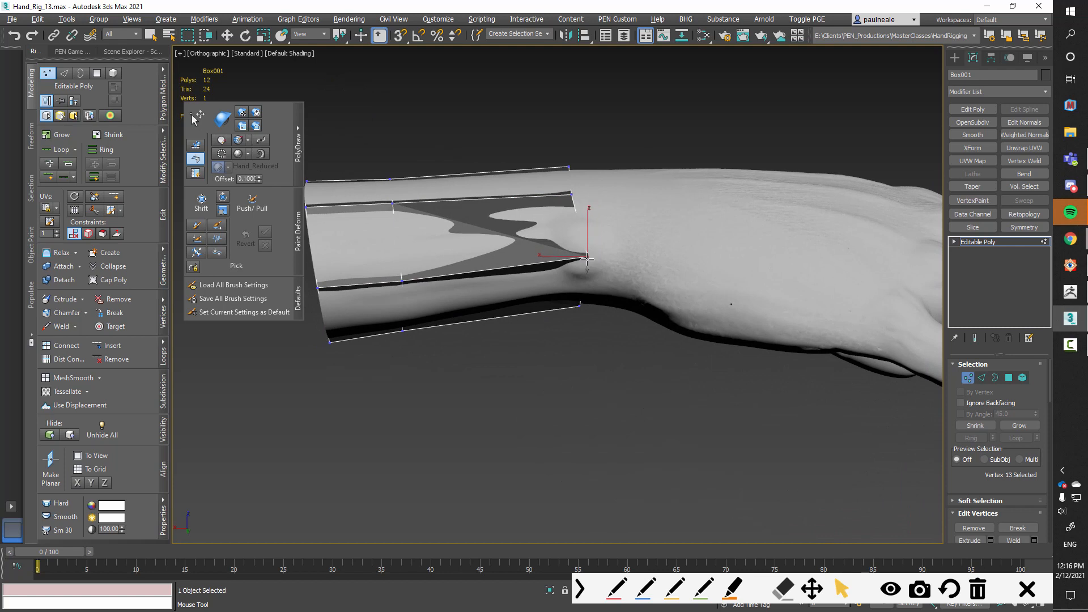
left_click_drag(577, 350, 579, 346)
middle_click_drag(533, 309, 295, 404, "alt")
middle_click_drag(541, 360, 399, 232, "alt")
middle_click_drag(634, 255, 631, 340, "alt")
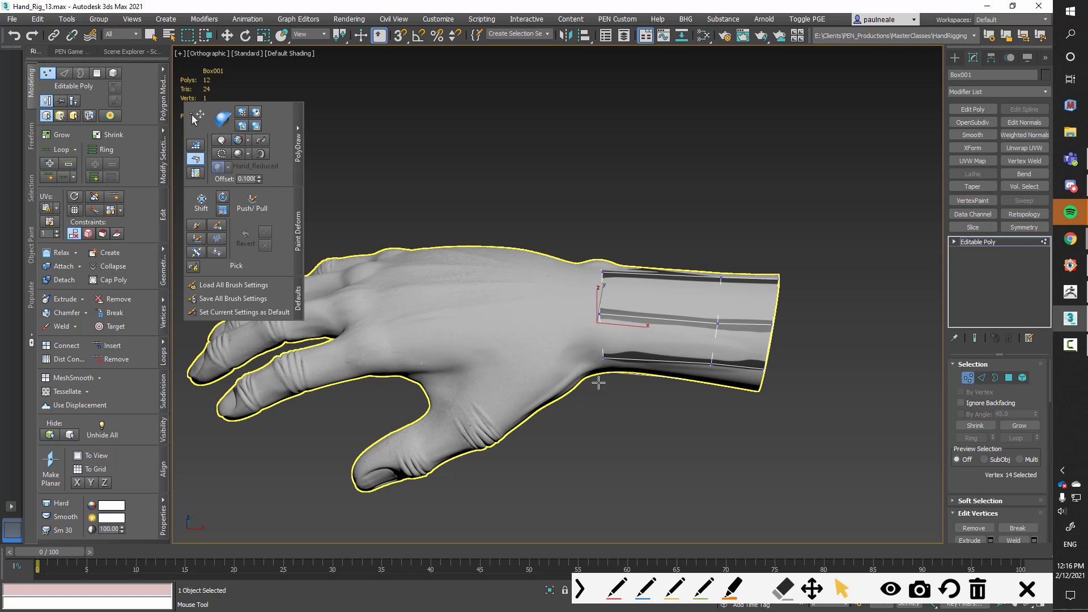
Leave vertex editing and sketch crossing Topology lines around the thumb base to build a separate three-polygon strip
middle_click_drag(509, 353, 541, 350, "alt")
scroll(797, 330, "up", 3)
middle_click_drag(797, 330, 749, 281, "alt")
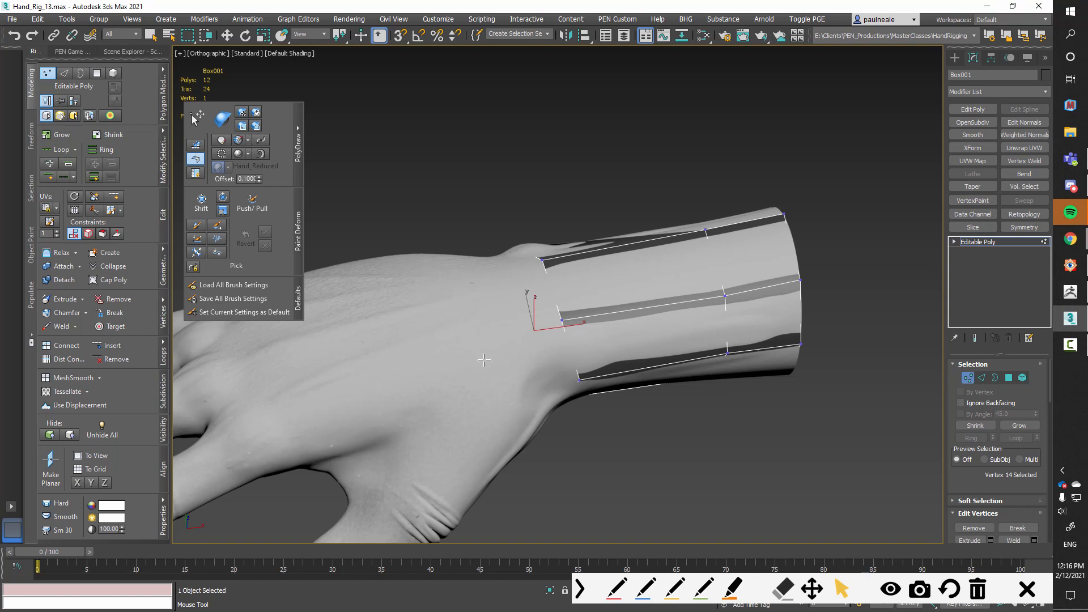
middle_click_drag(506, 382, 537, 325)
middle_click_drag(537, 325, 547, 279, "alt")
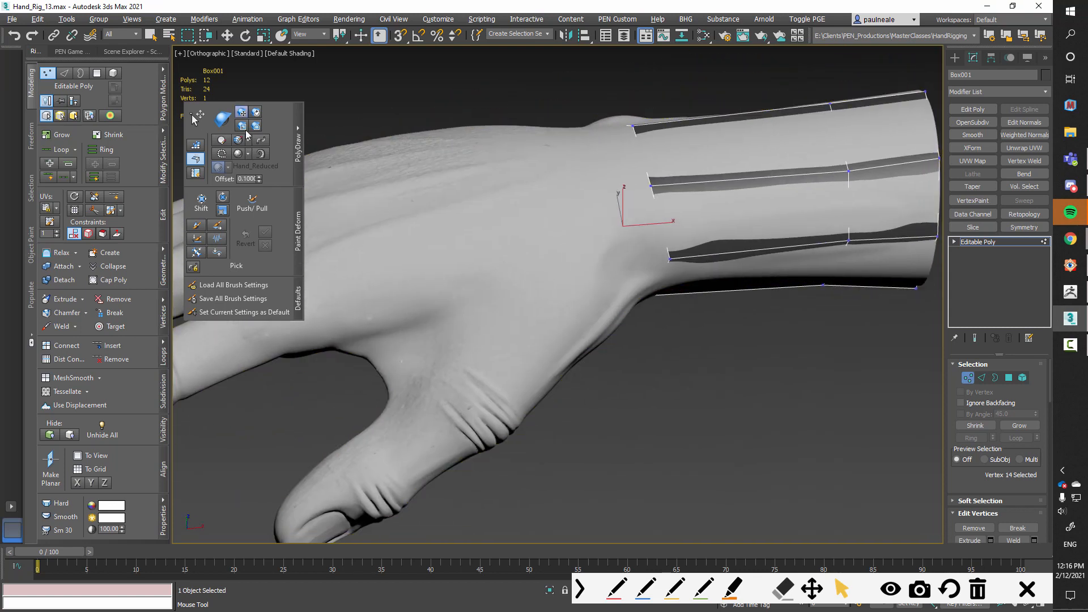
key("1")
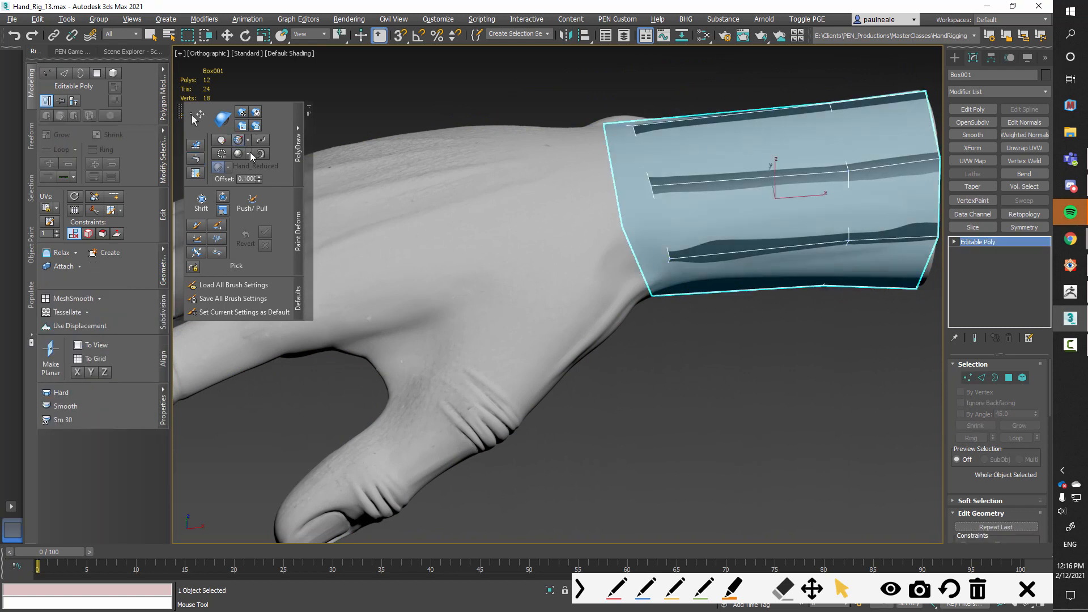
scroll(543, 271, "up", 2)
middle_click_drag(543, 271, 541, 271)
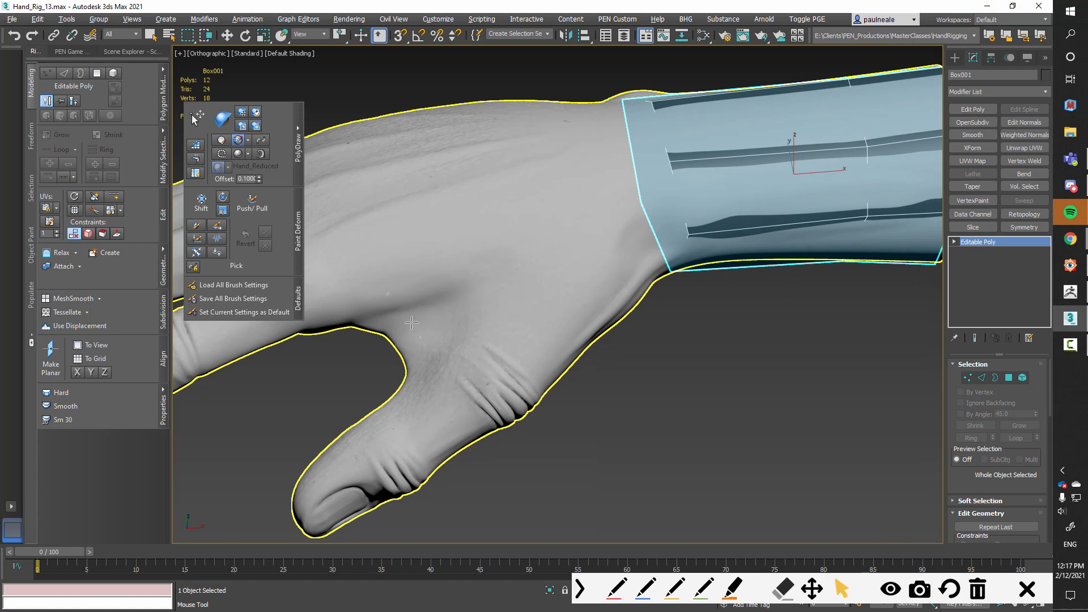
middle_click_drag(447, 358, 440, 341, "alt")
mouse_move(612, 276)
middle_mouse_down("alt")
mouse_move(589, 255)
mouse_move(611, 205)
mouse_move(499, 229)
middle_mouse_up("alt")
mouse_move(571, 129)
middle_mouse_down("alt")
mouse_move(524, 208)
mouse_move(538, 228)
middle_mouse_up("alt")
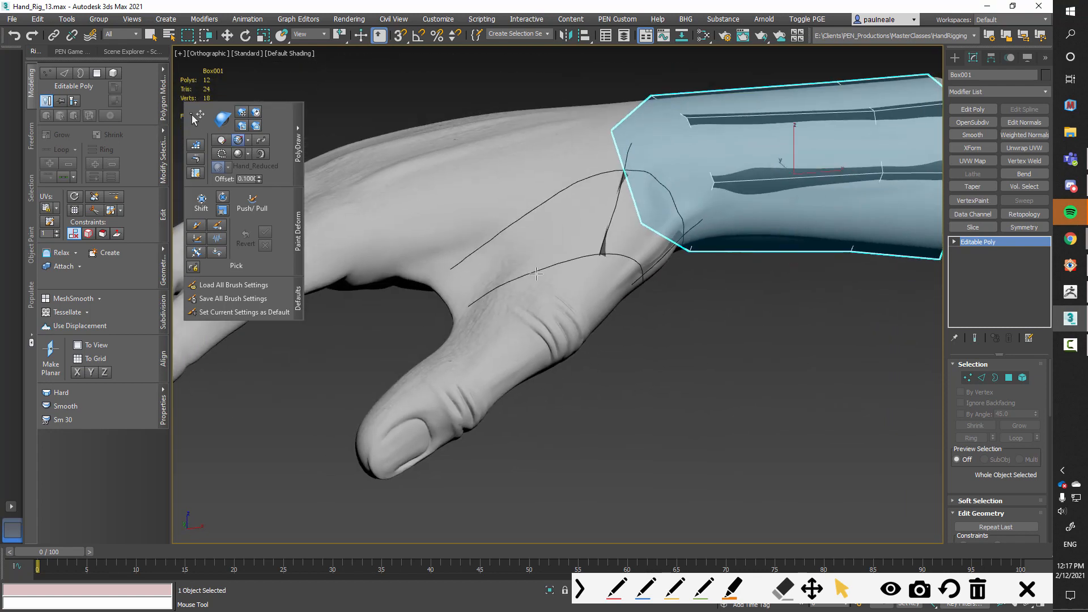
left_click_drag(481, 313, 462, 232)
right_click(575, 272)
mouse_move(593, 296)
middle_mouse_down("alt")
mouse_move(540, 273)
mouse_move(529, 234)
middle_mouse_up("alt")
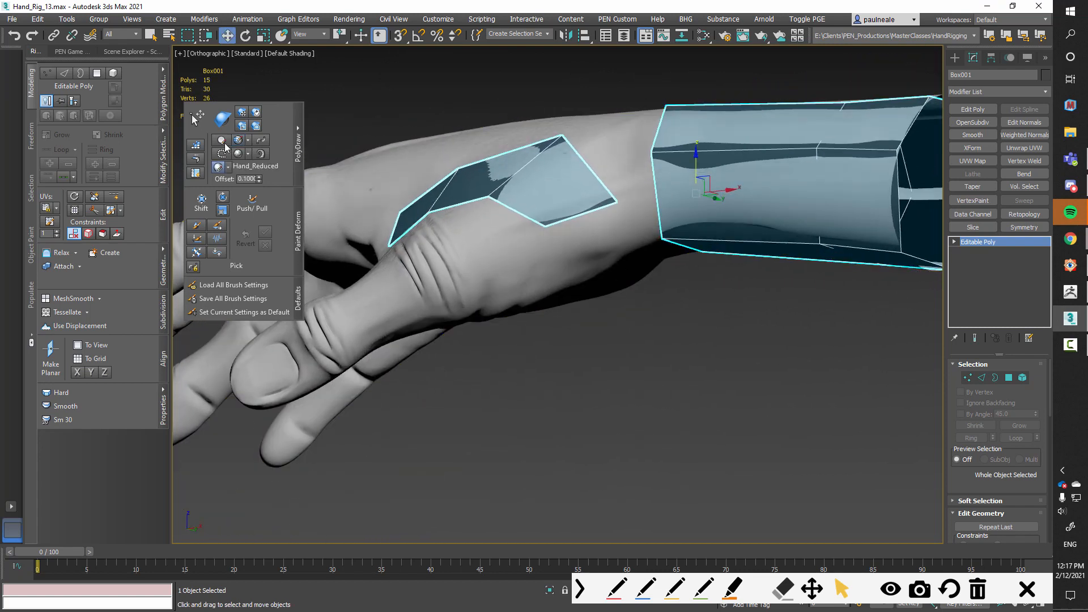
Reposition the vertices of the thumb-base strip with the Drag tool so it curves around the base of the thumb
left_click(203, 124)
left_click_drag(617, 202, 637, 244)
middle_click_drag(636, 244, 607, 210, "alt")
left_click_drag(540, 211, 572, 254)
left_click_drag(630, 234, 637, 232)
middle_click_drag(598, 187, 602, 170, "alt")
left_click_drag(602, 170, 629, 227)
middle_click_drag(629, 227, 531, 272, "alt")
left_click_drag(515, 361, 514, 339)
left_click_drag(460, 378, 459, 361)
middle_click_drag(463, 361, 508, 323, "alt")
left_click_drag(544, 300, 537, 344)
middle_click_drag(531, 350, 565, 223, "alt")
Extend the border edges of the thumb-base strip with the Extend tool to add three polygons around the palm side
left_click(195, 159)
left_click_drag(613, 198, 516, 348, "shift")
middle_click_drag(532, 347, 644, 299, "alt")
left_click_drag(647, 302, 700, 227, "shift")
middle_click_drag(700, 228, 717, 301, "alt")
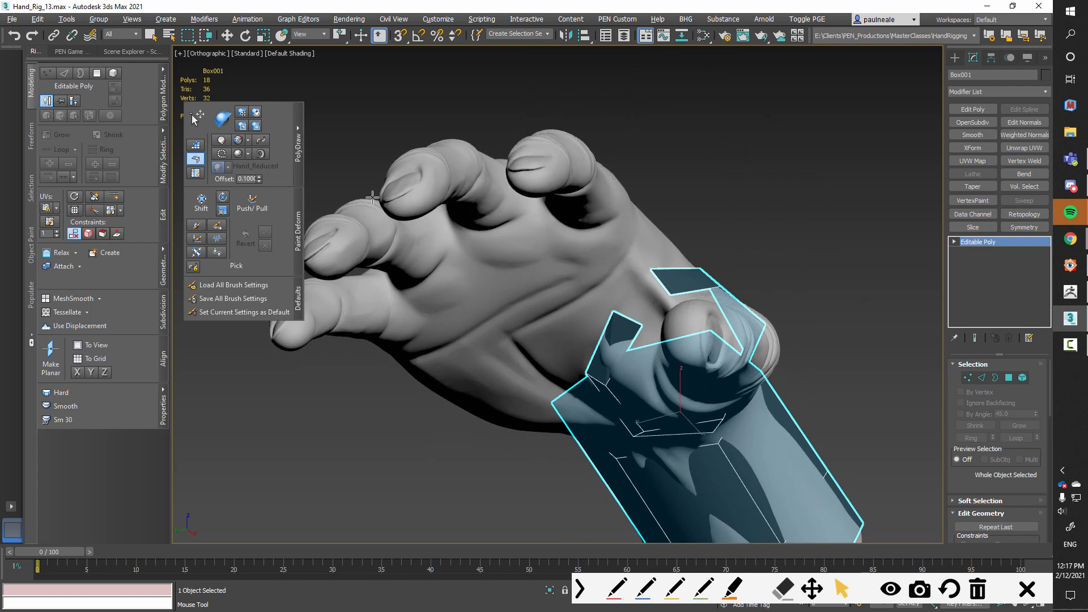
Fill the remaining gap in the thumb-base strip with a polygon using the Step Build tool to close the ring
left_click(196, 145)
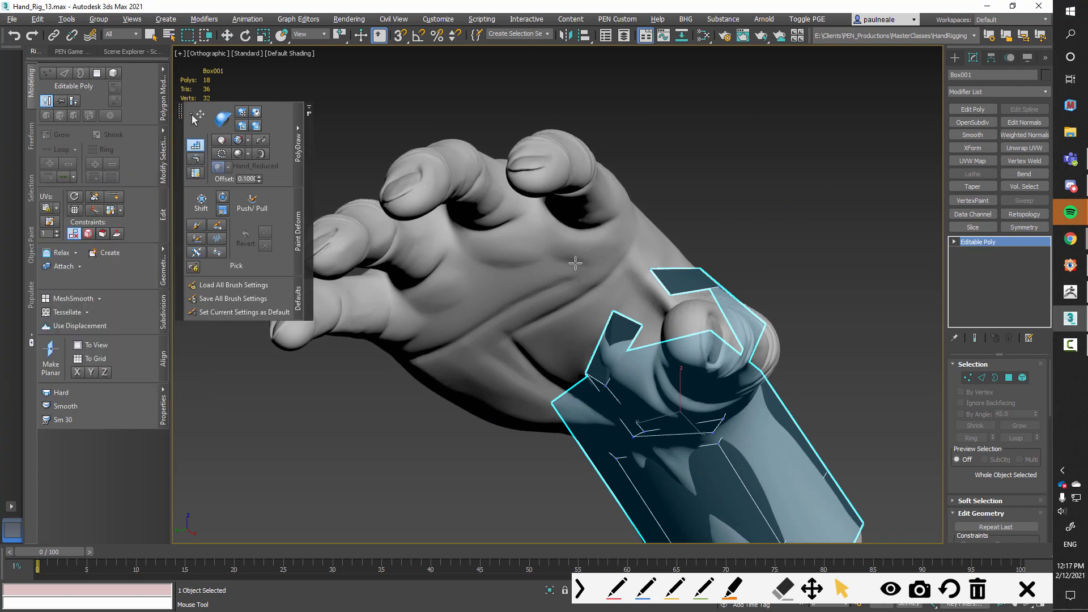
left_click_drag(649, 268, 634, 319, "shift")
middle_click_drag(634, 329, 589, 266, "alt")
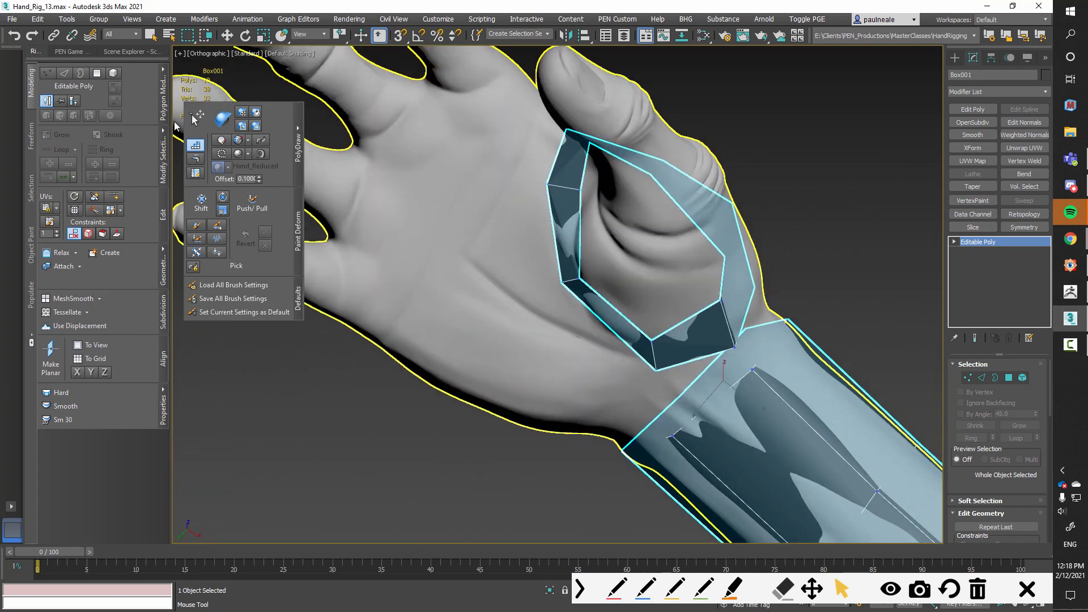
Adjust the palm-side vertices of the closed thumb ring with the Drag tool
left_click(197, 119)
middle_click_drag(560, 205, 568, 181, "alt")
left_click_drag(569, 181, 565, 200, "shift")
middle_click_drag(631, 274, 657, 355, "alt")
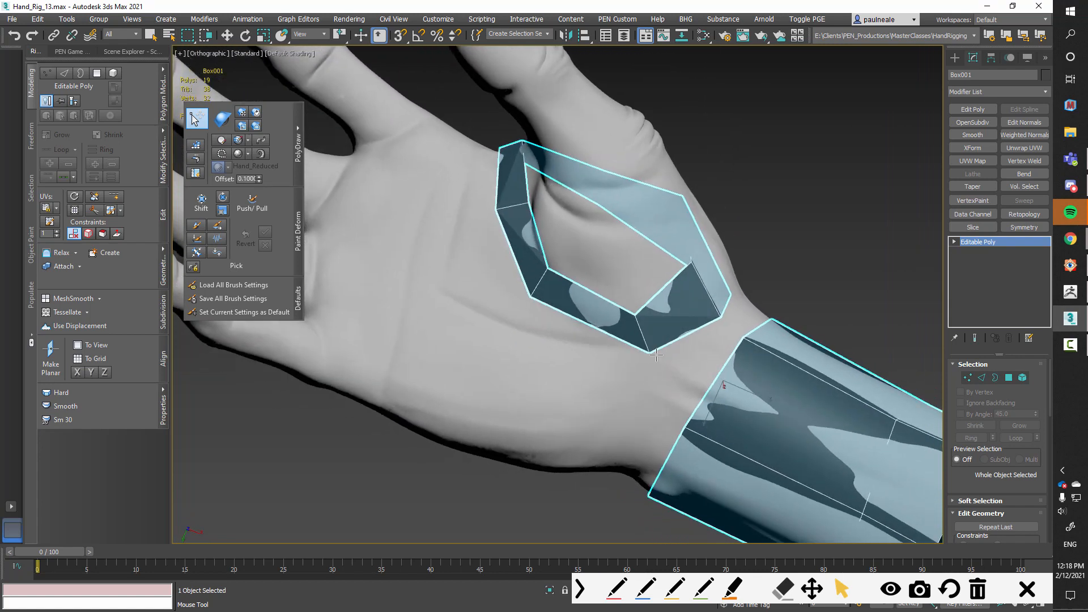
Refine the wrist-side corner and inner-edge vertices of the thumb ring with the Drag tool
left_click_drag(656, 354, 636, 355, "shift")
middle_click_drag(606, 266, 595, 269, "alt")
left_click_drag(595, 269, 563, 276)
middle_click_drag(665, 289, 628, 270, "alt")
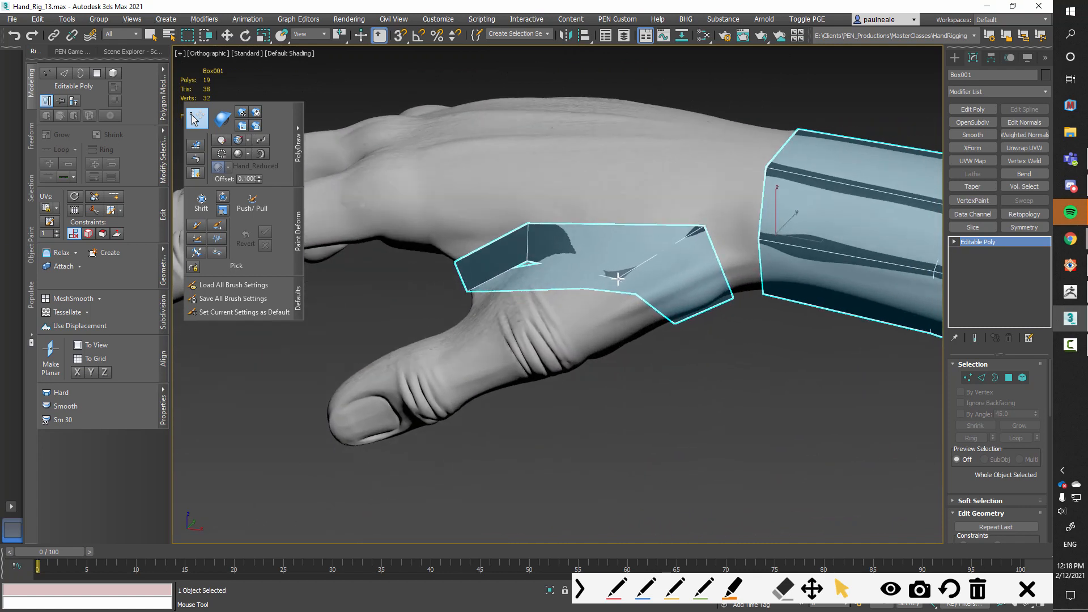
Extend the thumb ring's open border with the Extend tool to add a seven-polygon loop toward the thumb's lower knuckle
middle_click_drag(619, 282, 684, 326)
scroll(684, 327, "up", 3)
scroll(684, 326, "down", 5)
middle_click_drag(656, 388, 421, 270, "alt")
left_click(195, 159)
middle_click_drag(634, 295, 676, 303, "alt")
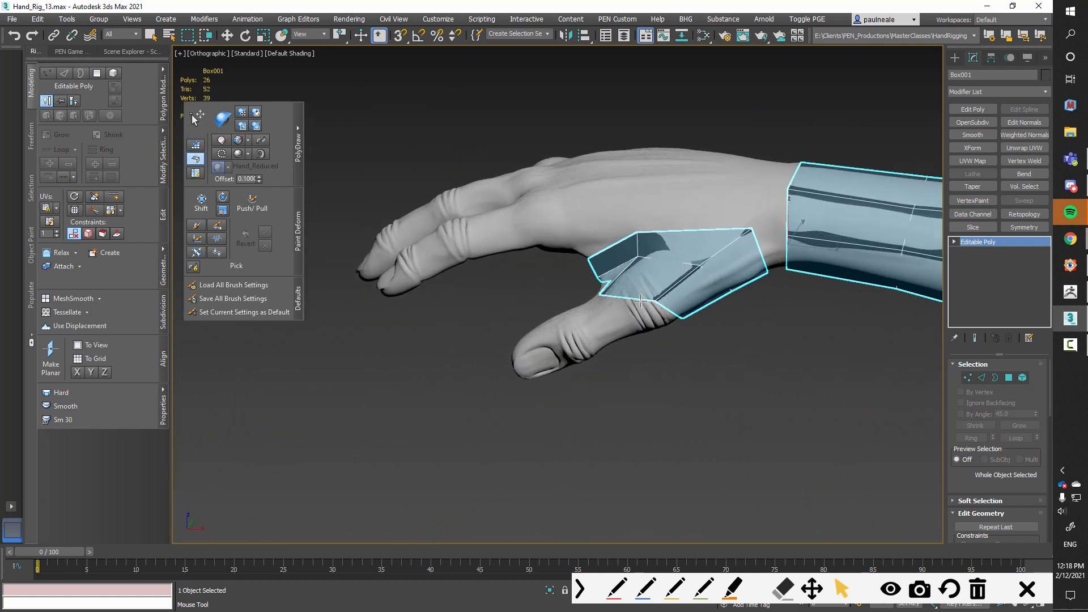
At vertex level, reposition the new thumb loop's vertices and the base ring's outer wrist-side vertex with the Drag tool
middle_click_drag(655, 298, 610, 301, "alt")
key("1")
left_click(197, 118)
left_click(612, 300)
middle_click_drag(613, 340, 578, 336, "alt")
left_click(574, 338)
left_click(650, 343)
middle_click_drag(651, 344, 569, 368, "alt")
left_click(558, 371)
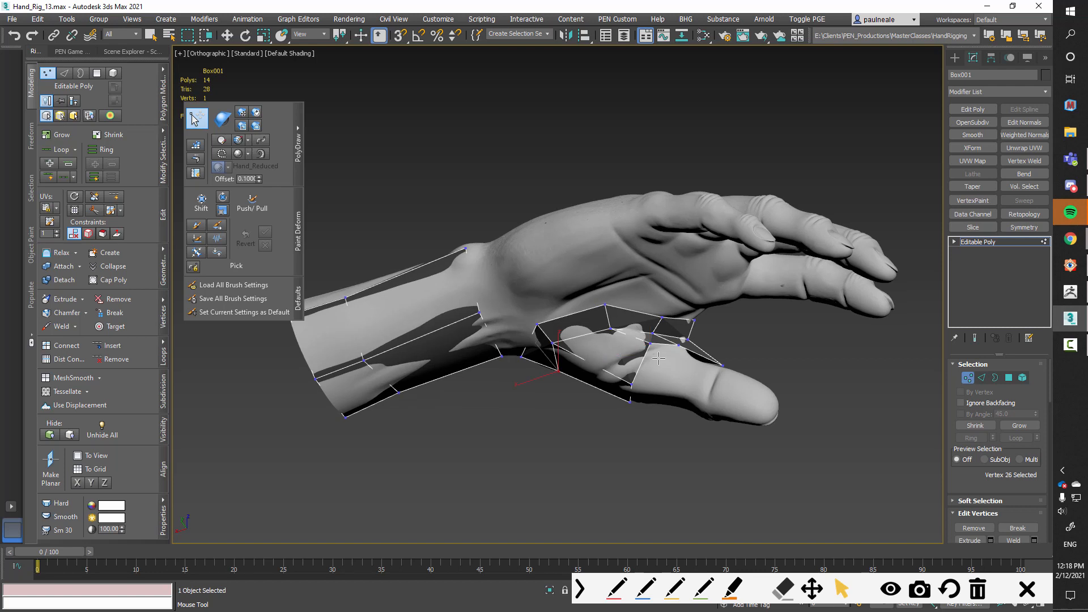
middle_click_drag(674, 364, 646, 398, "alt")
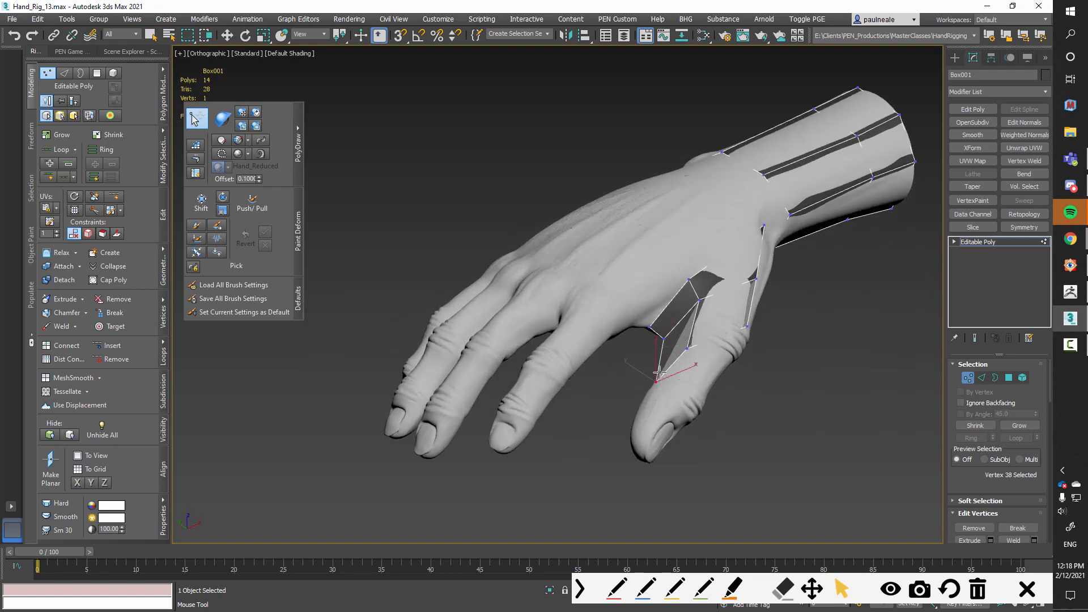
Fit the new loop's webbing-side and remaining vertices around the thumb's lower knuckle with the Drag tool
middle_click_drag(667, 356, 706, 352, "alt")
left_click(637, 353)
left_click_drag(701, 357, 689, 356)
middle_click_drag(689, 356, 717, 339, "alt")
left_click_drag(710, 389, 705, 387)
middle_click_drag(705, 387, 702, 339, "alt")
left_click(739, 421)
left_click_drag(739, 421, 728, 418)
middle_click_drag(735, 375, 736, 304, "alt")
left_click(731, 366)
middle_click_drag(568, 363, 673, 310, "alt")
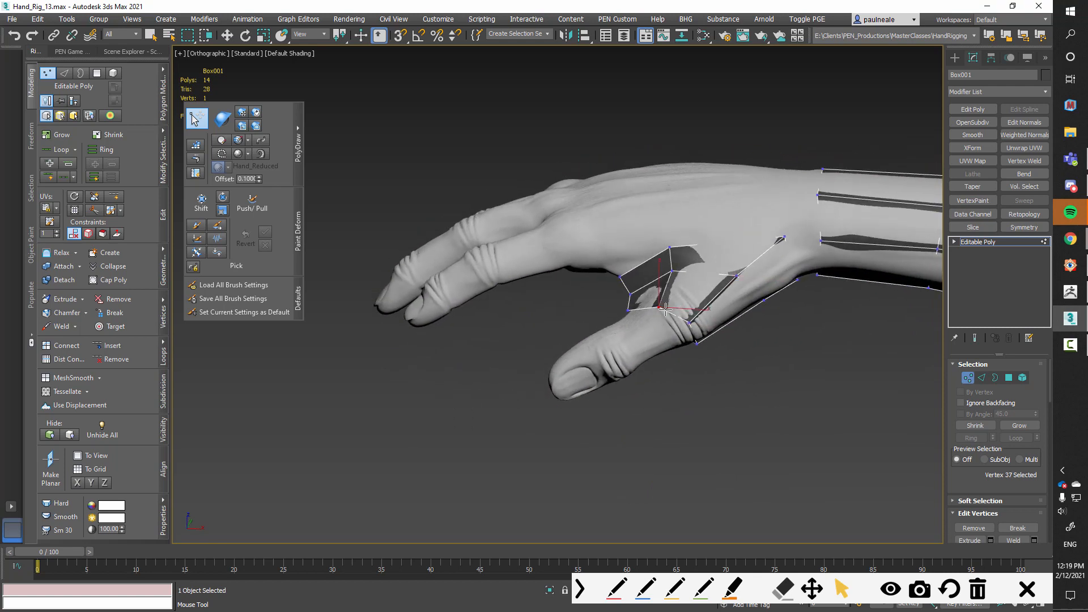
middle_click_drag(726, 365, 628, 286, "alt")
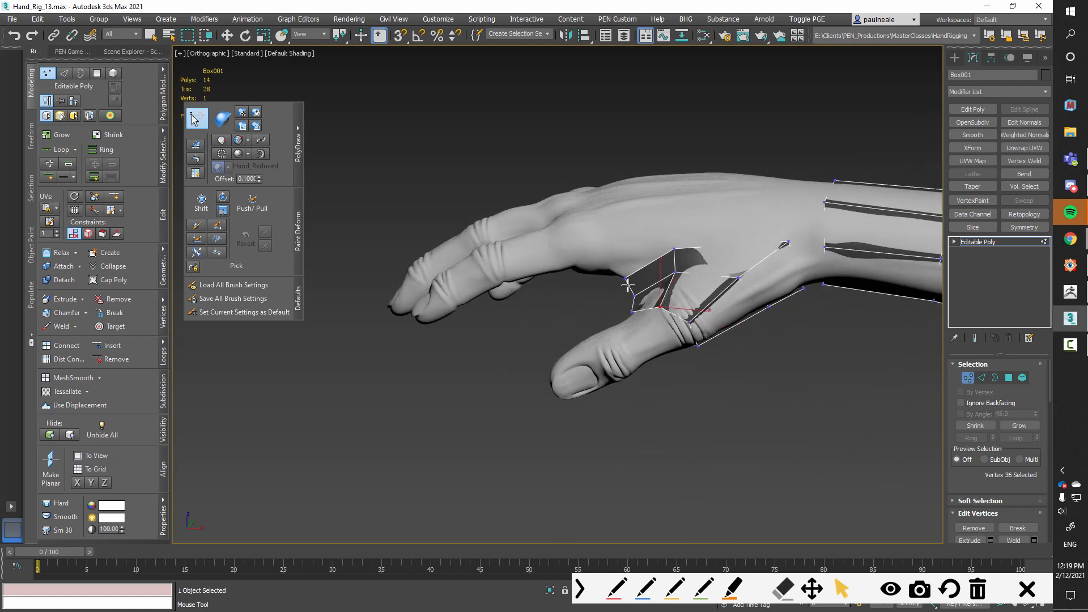
Extend the thumb's open border with the Extend tool to add a seven-polygon loop reaching the upper knuckle
left_click(198, 159)
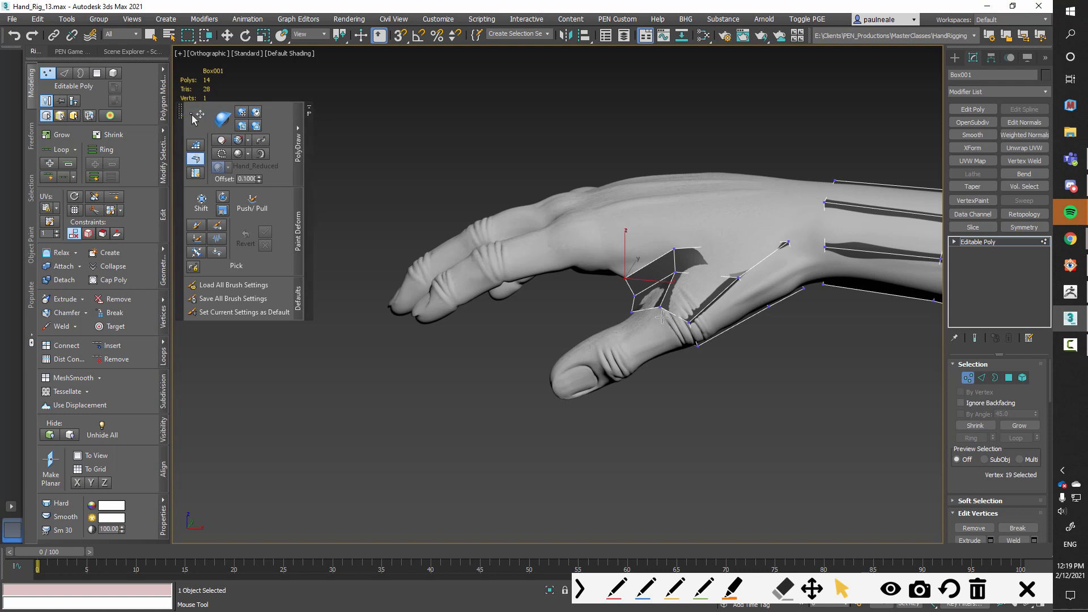
left_click_drag(672, 316, 609, 347)
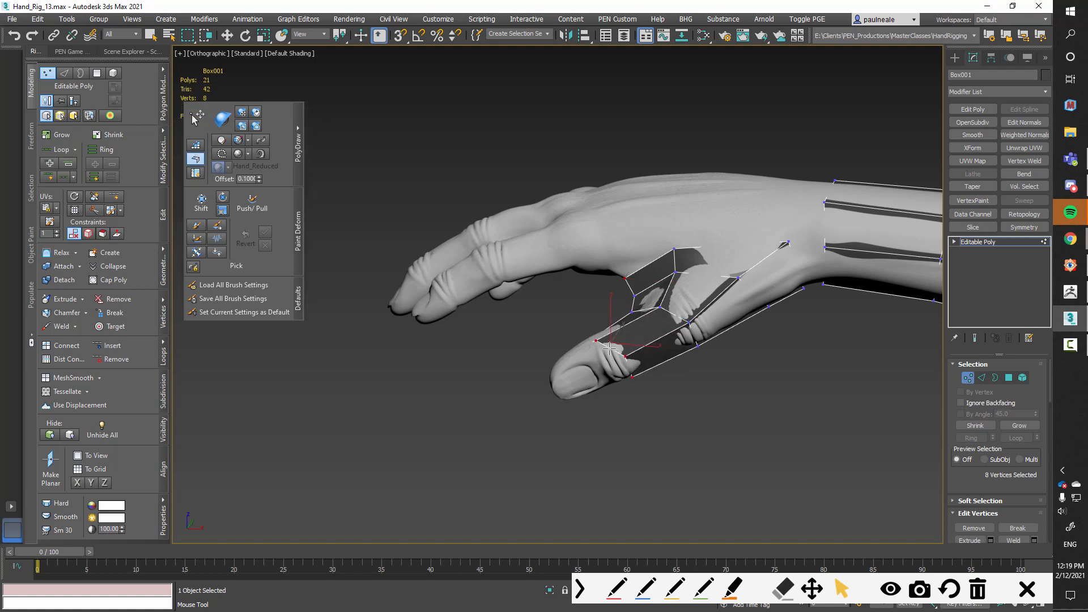
middle_click_drag(647, 347, 645, 334, "alt")
Drag the upper-knuckle loop's vertices on the back and inner side of the thumb to fit the sculpt
left_click(197, 118)
left_click(593, 337)
left_click_drag(622, 343, 609, 347)
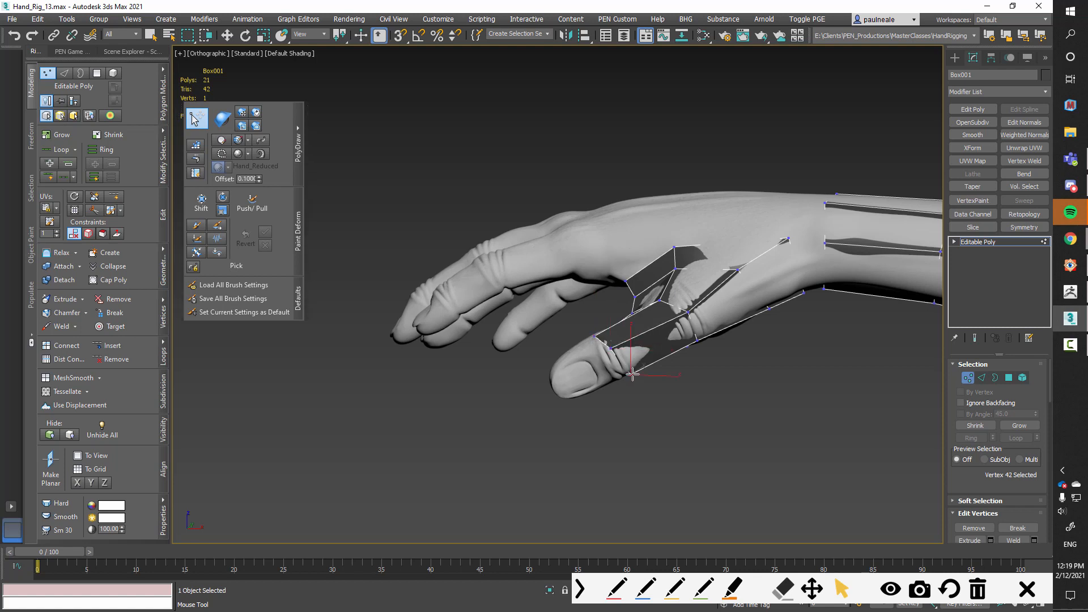
middle_click_drag(633, 374, 605, 377, "alt")
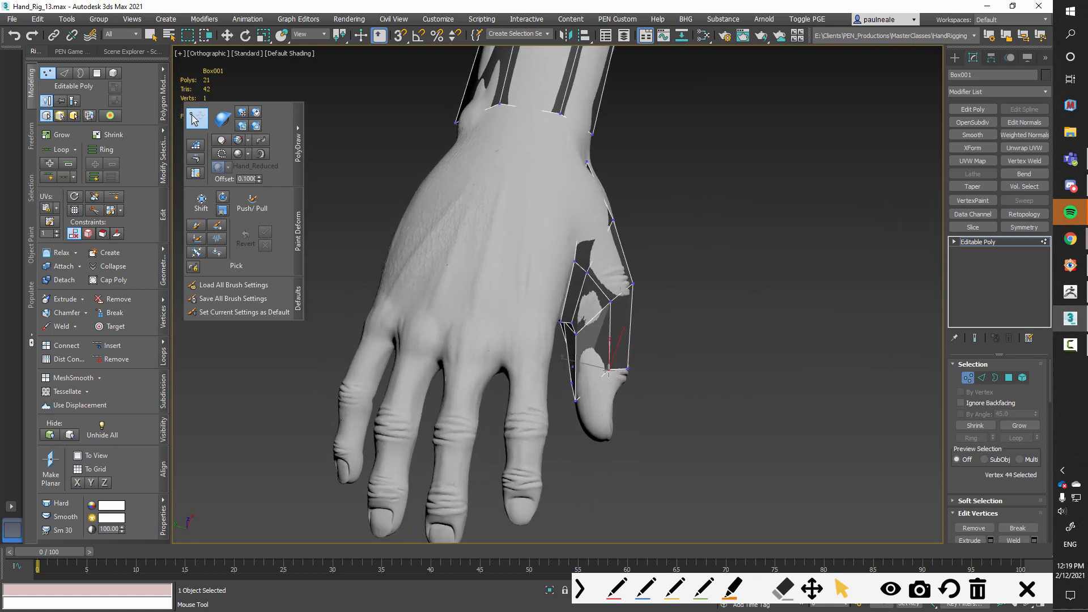
left_click(572, 384)
middle_click_drag(615, 340, 578, 416, "alt")
left_click(574, 374)
left_click_drag(581, 368, 571, 385)
Adjust the webbing-side vertices and the remaining upper-knuckle loop vertices with the Drag tool
middle_click_drag(571, 384, 798, 474, "alt")
left_click(587, 366)
left_click(583, 327)
left_click(643, 312)
middle_click_drag(643, 312, 672, 321, "alt")
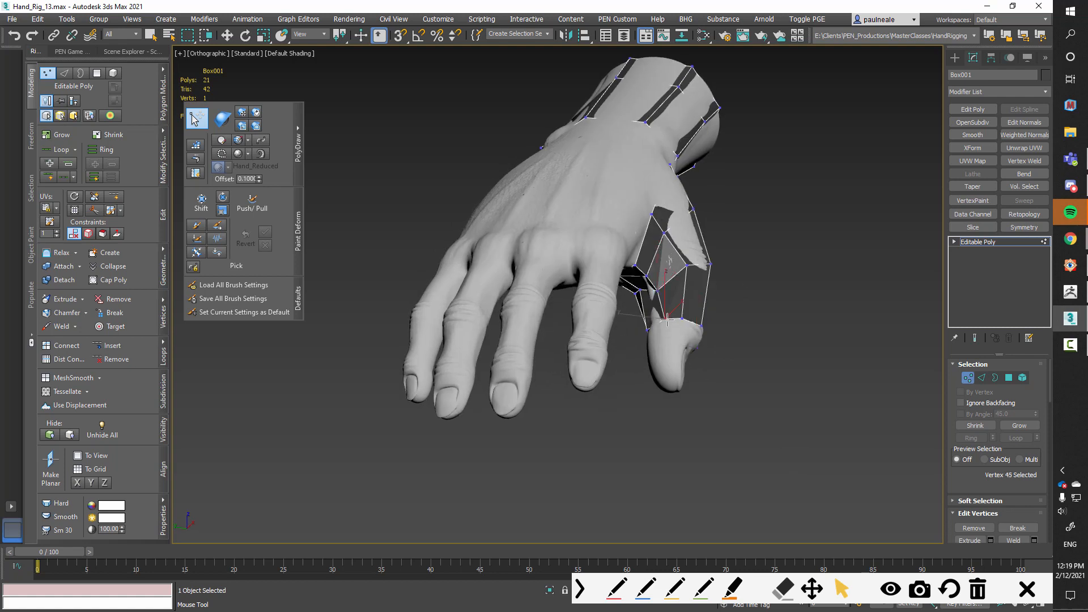
middle_click_drag(690, 322, 498, 340, "alt")
left_click(674, 321)
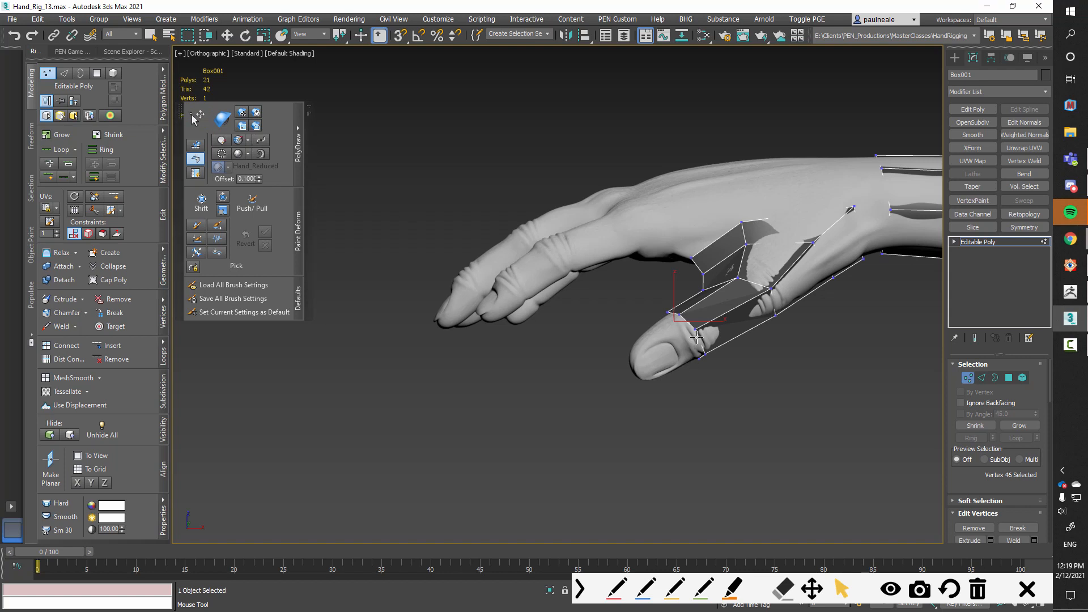
Extend the upper-knuckle border with the Extend tool to add a seven-polygon loop reaching the thumb tip
left_click_drag(696, 337, 652, 356, "shift")
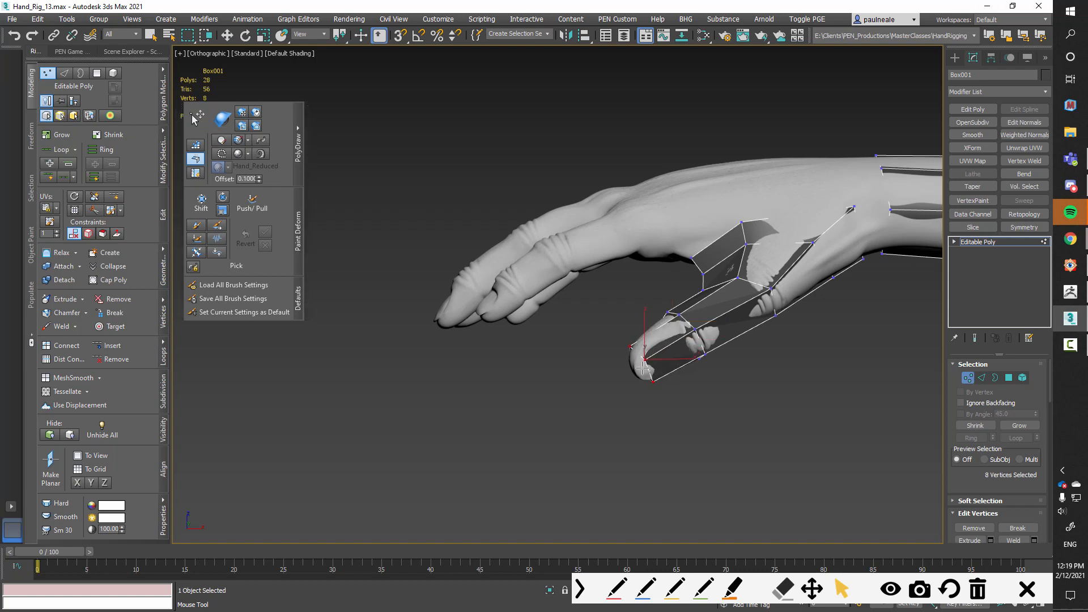
scroll(671, 383, "up", 5)
middle_click_drag(671, 383, 826, 306, "alt")
middle_click_drag(687, 304, 677, 311, "alt")
Drag the tip loop's vertices on the underside of the thumb toward the end of the thumb
left_click(197, 118)
left_click_drag(623, 335, 629, 305)
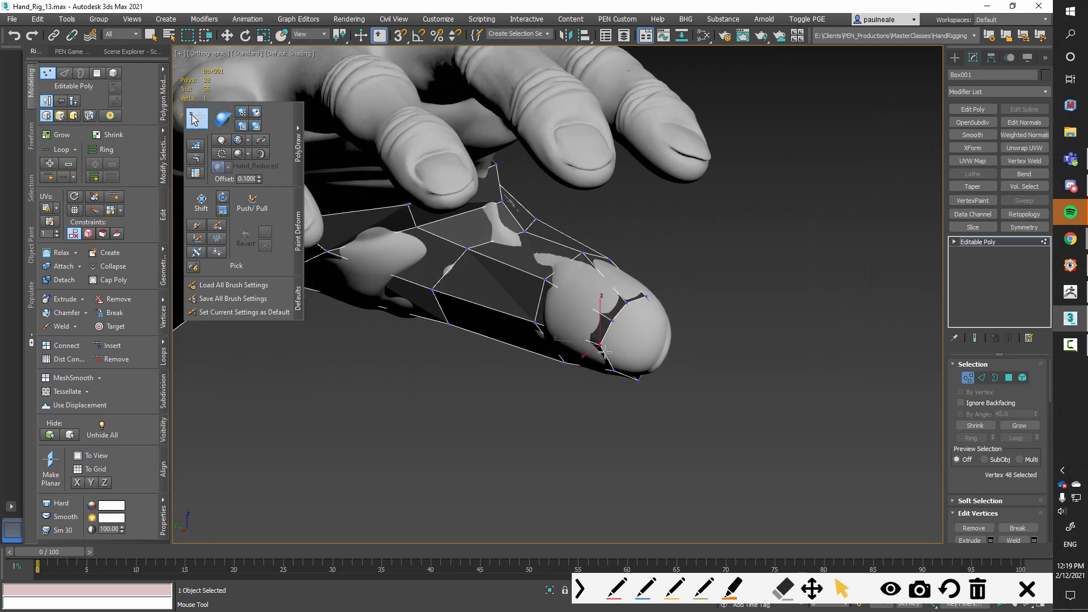
middle_click_drag(641, 323, 601, 340, "alt")
left_click_drag(620, 324, 641, 313)
mouse_move(646, 306)
middle_mouse_down("alt")
mouse_move(624, 306)
mouse_move(654, 300)
middle_mouse_up("alt")
left_click(577, 361)
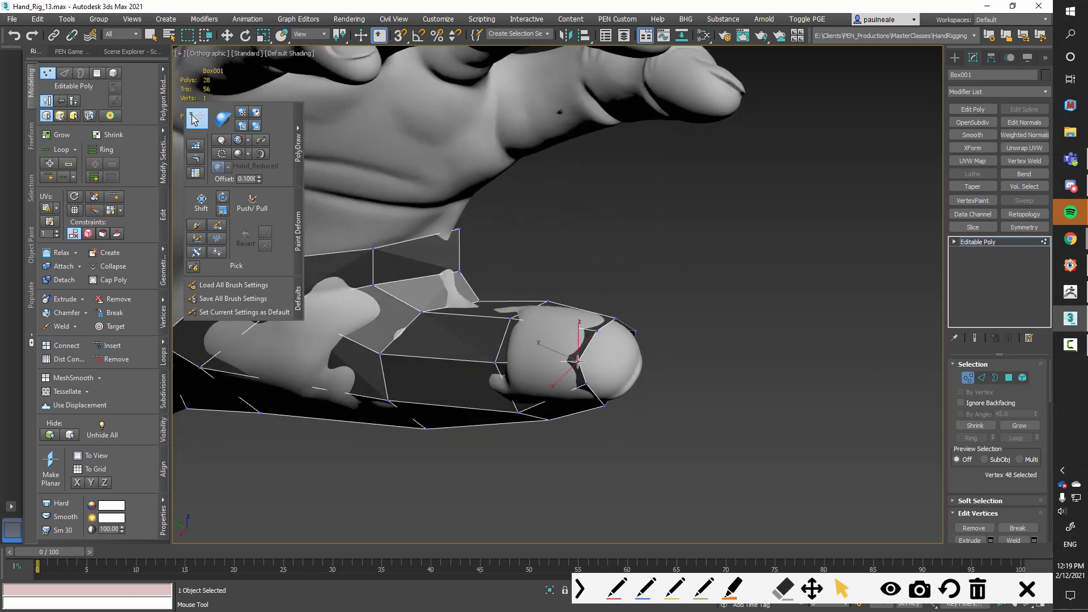
Fit the remaining tip-loop vertices around the thumbnail and pad with the Drag tool
middle_click_drag(607, 386, 607, 421, "alt")
left_click_drag(574, 395, 593, 390)
middle_click_drag(595, 393, 561, 431, "alt")
left_click(614, 390)
left_click(619, 354)
left_click_drag(640, 413, 634, 406)
middle_click_drag(635, 407, 615, 425, "alt")
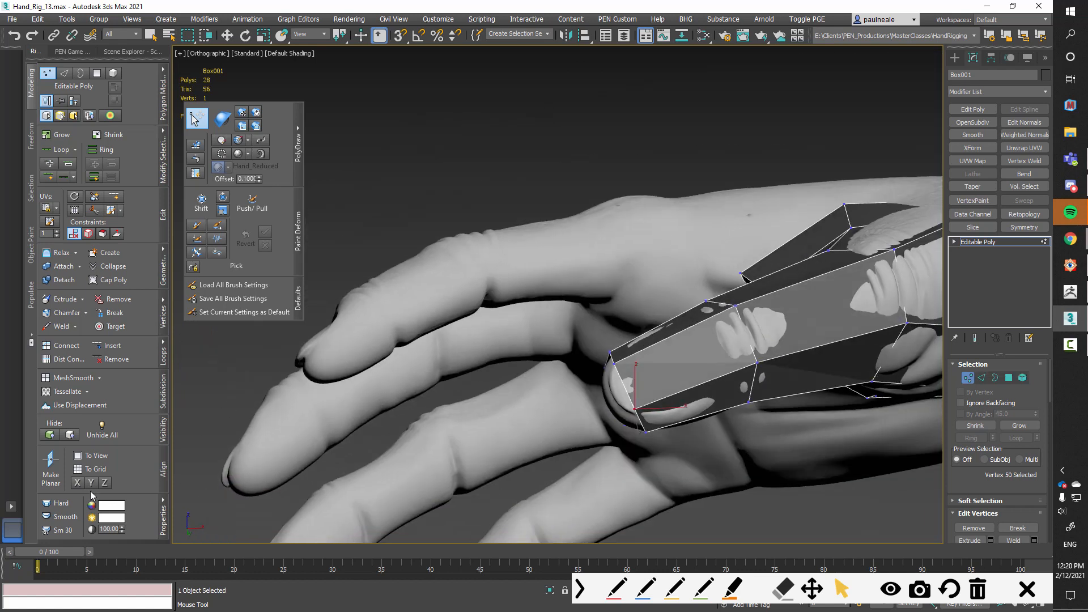
Apply Smooth to the mesh and adjust the thumb loops' vertices along the side of the thumb
left_click(68, 516)
scroll(646, 309, "down", 3)
middle_click_drag(643, 334, 671, 296, "alt")
left_click(740, 351)
middle_click_drag(739, 347, 689, 274, "alt")
middle_click_drag(648, 337, 684, 465, "alt")
Reposition the upper-knuckle loop's palm-side vertices with the Drag tool
middle_click_drag(685, 315, 669, 352, "alt")
left_click(597, 357)
left_click(594, 361)
middle_click_drag(596, 361, 676, 288, "alt")
scroll(593, 311, "down", 2)
left_click(654, 343)
scroll(604, 374, "up", 4)
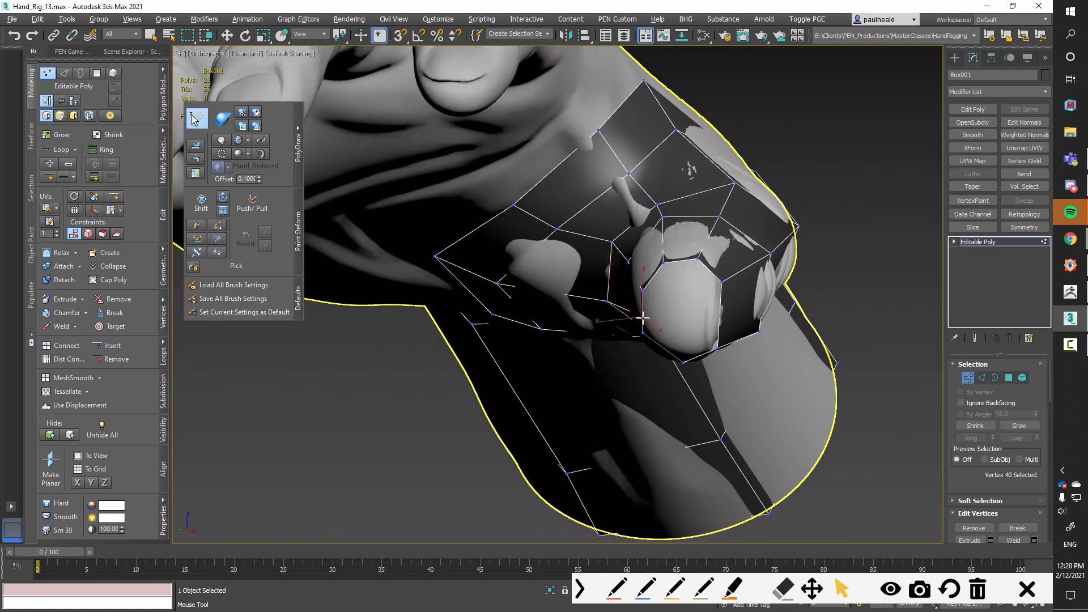
Select the open border at the thumb tip and close it with Cap Poly
key("3")
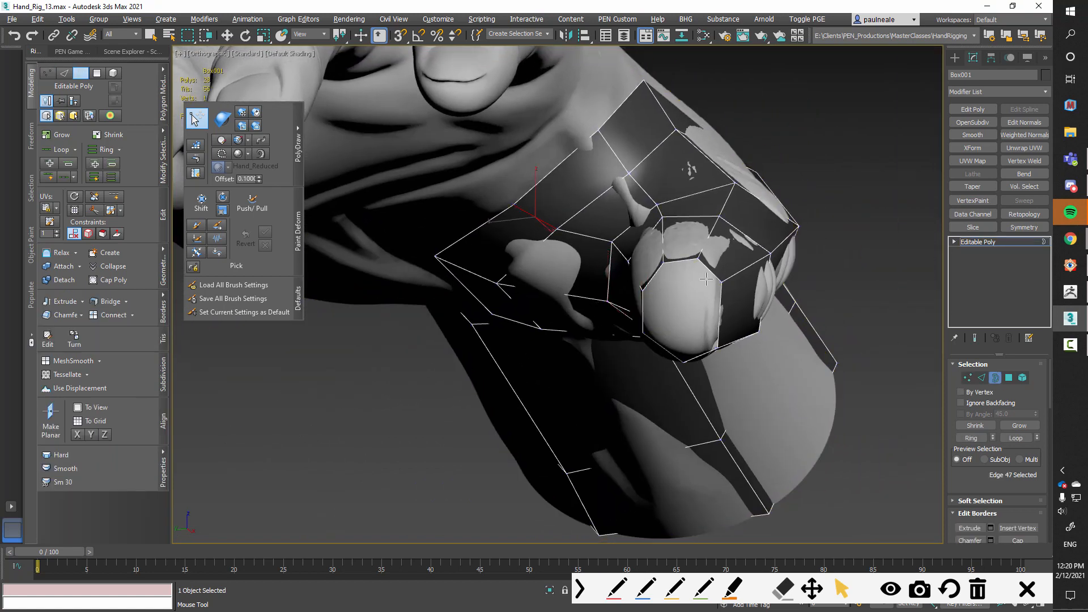
left_click(717, 270)
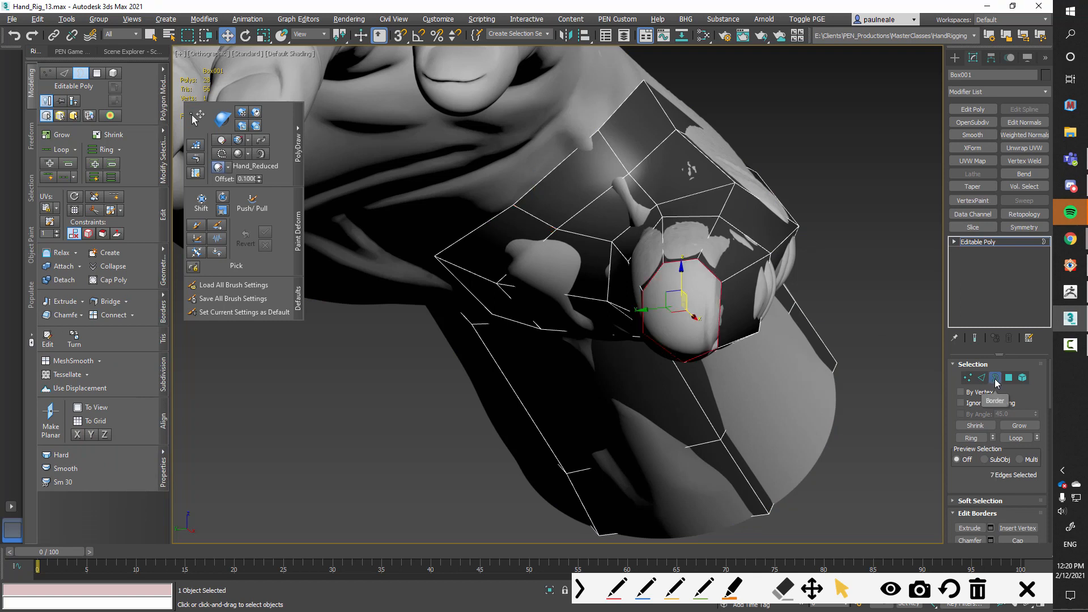
middle_click_drag(674, 335, 83, 292, "alt")
right_click(518, 296)
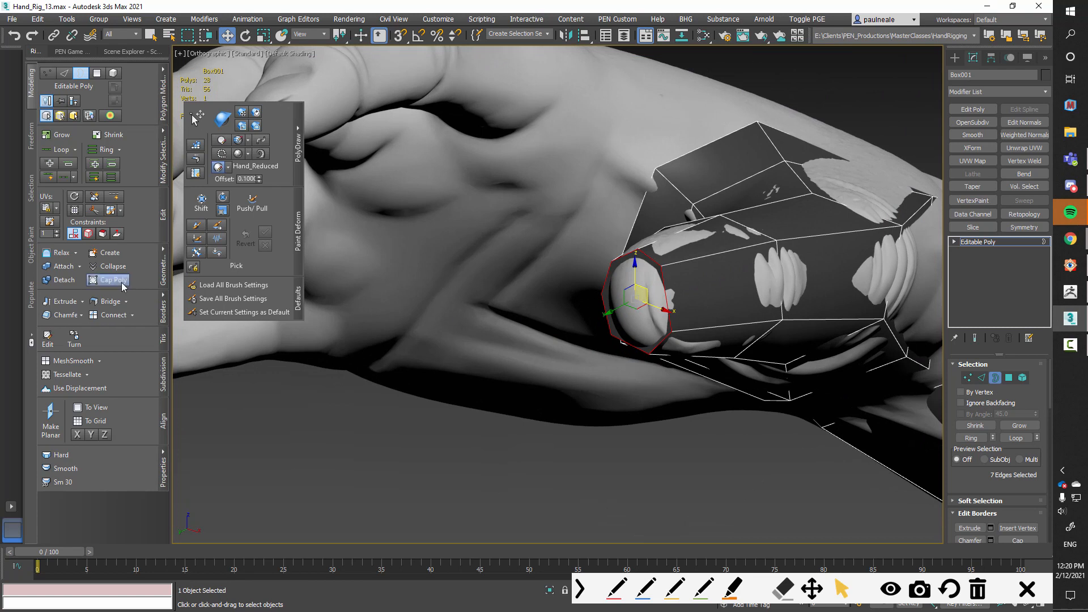
middle_click_drag(652, 318, 668, 333, "alt")
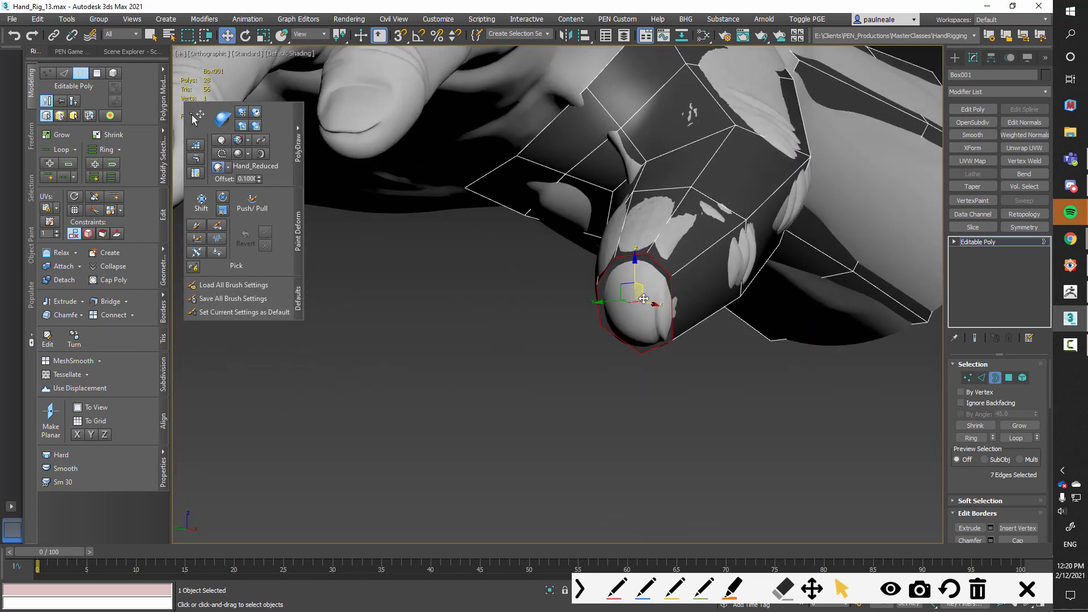
scroll(665, 260, "up", 3)
middle_click_drag(665, 260, 654, 281, "alt")
middle_click_drag(604, 361, 635, 327, "alt")
Select the cap polygon on the thumb tip and inset it
key("4")
left_click(631, 322)
right_click(635, 327)
left_click(604, 387)
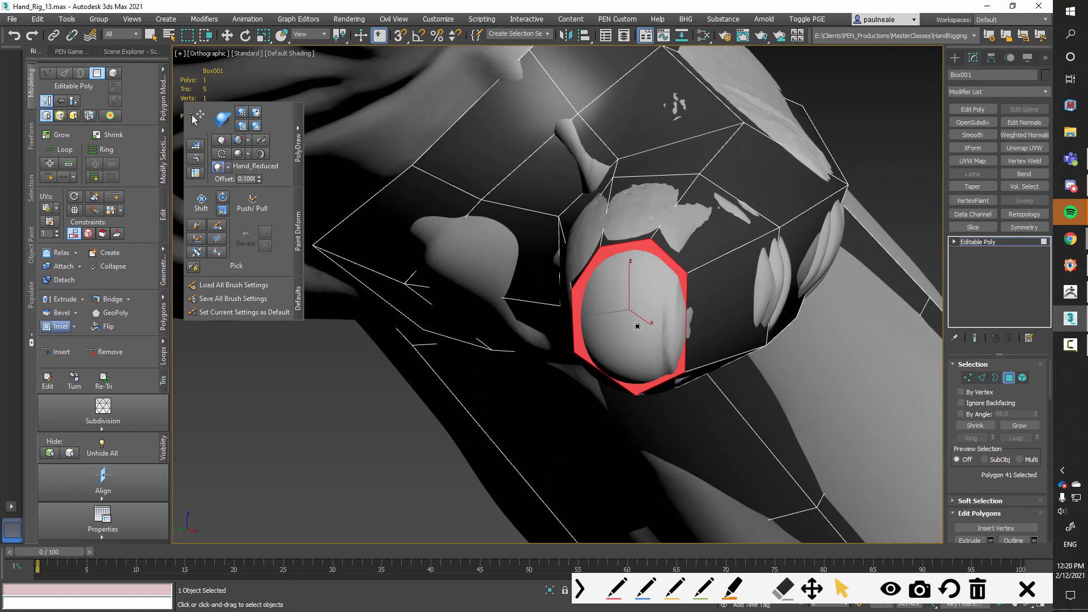
left_click_drag(637, 326, 637, 337)
Move the inset polygon outward past the end of the thumb and scale it down uniformly
middle_click_drag(640, 338, 619, 381, "alt")
right_click(617, 350)
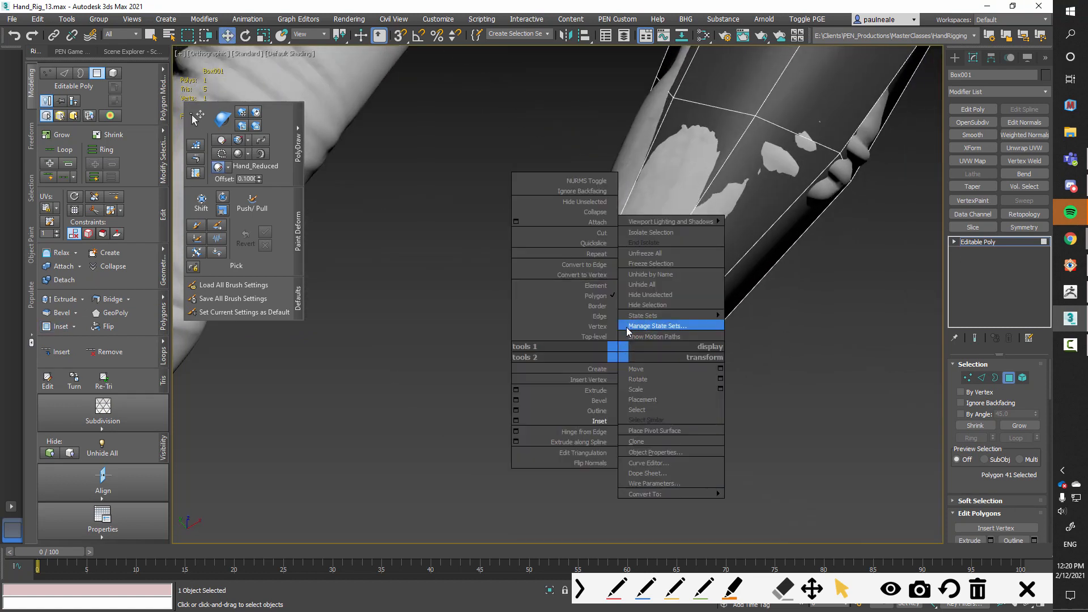
left_click(638, 369)
middle_click_drag(632, 307, 603, 372, "alt")
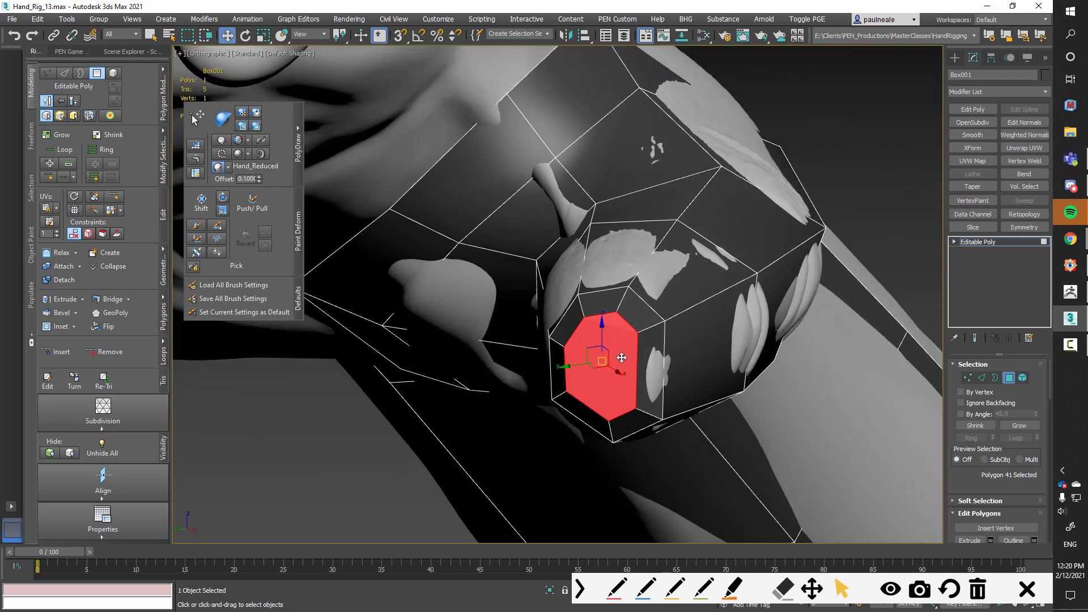
key("r")
left_click_drag(602, 371, 601, 391)
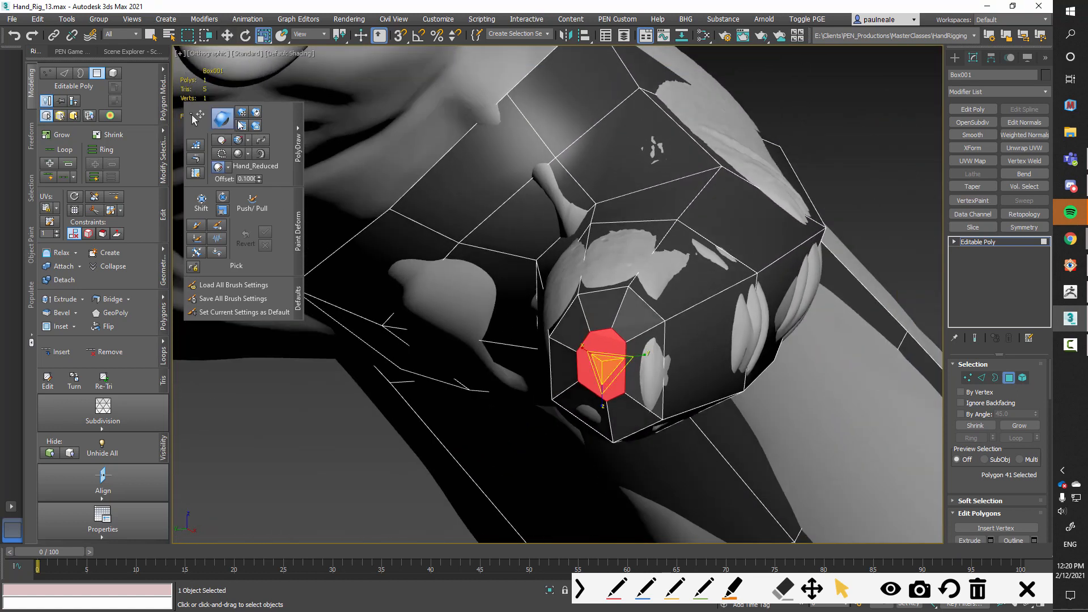
Use the Conform brush on the thumb-tip polygons and display the mesh as see-through
left_click(225, 121)
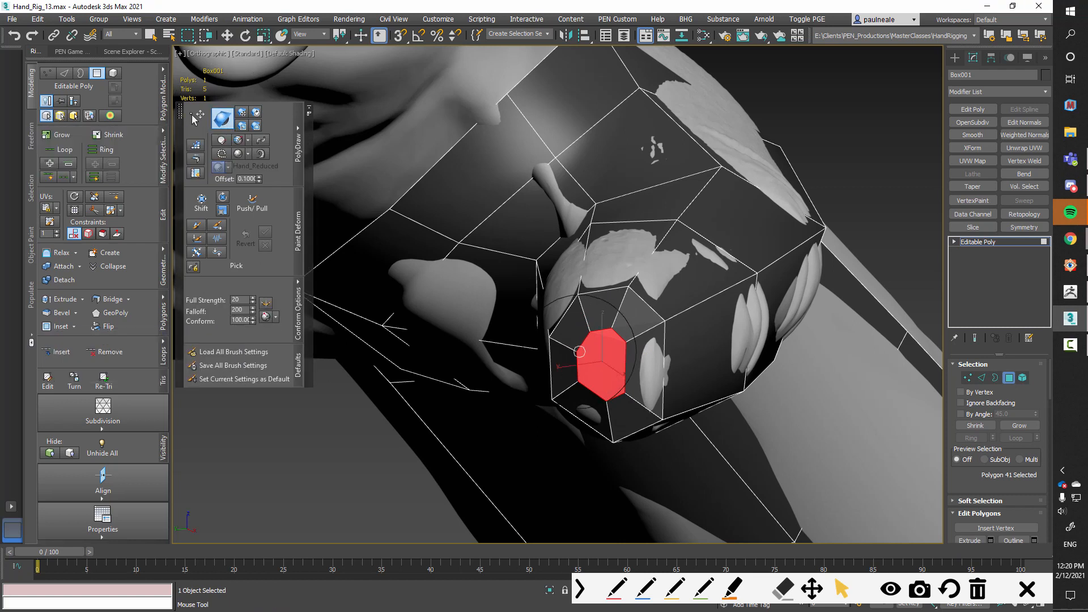
middle_click_drag(611, 359, 635, 340, "alt")
key("alt+x")
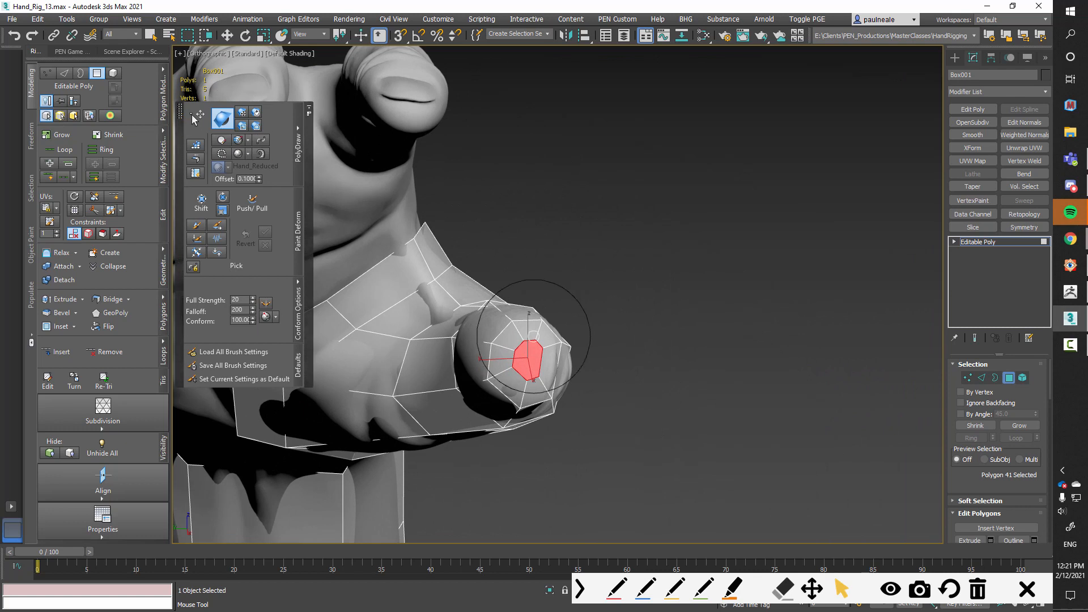
scroll(570, 326, "up", 3)
Cut the thumb tip's cap polygon in two between its upper and lower vertices
key("w")
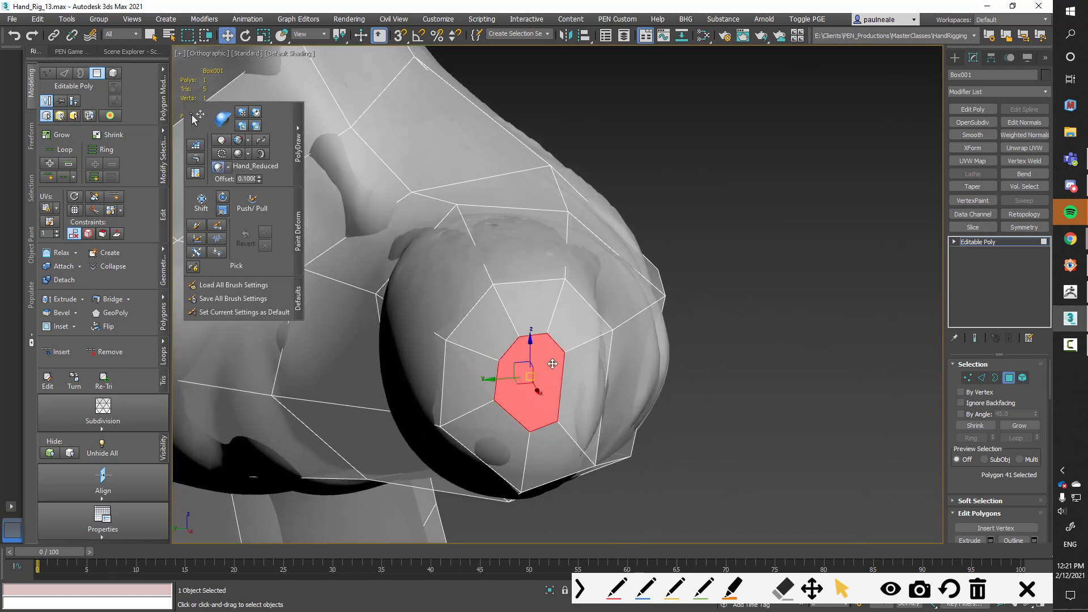
right_click(541, 379)
left_click(526, 262)
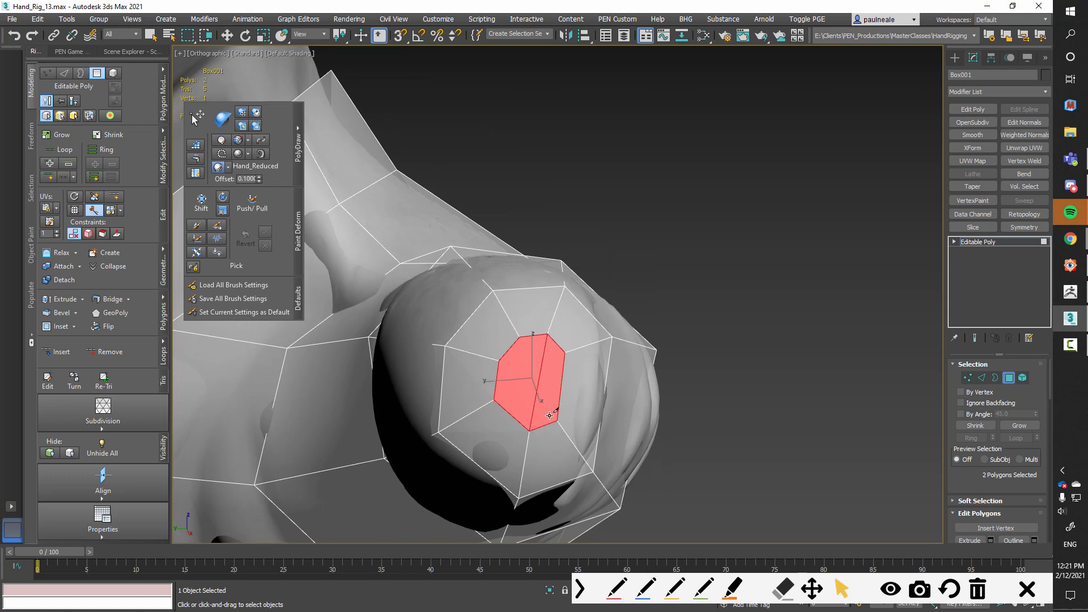
middle_click_drag(549, 415, 514, 374, "alt")
middle_click_drag(506, 332, 481, 402, "alt")
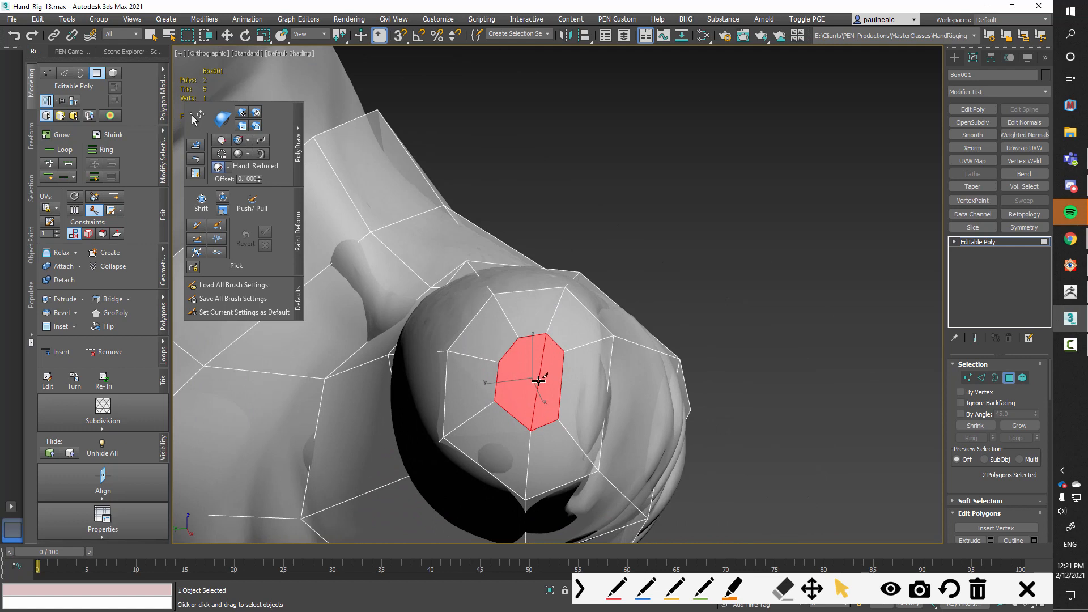
key("w")
Examine the finished thumb topology and its fit to the sculpt from several sides
middle_click_drag(590, 393, 576, 324, "alt")
scroll(542, 371, "down", 3)
scroll(551, 385, "down", 4)
scroll(576, 324, "up", 5)
middle_click_drag(516, 236, 558, 232, "alt")
scroll(558, 272, "down", 4)
middle_click_drag(561, 306, 544, 345, "alt")
scroll(596, 306, "up", 2)
scroll(596, 306, "up", 2)
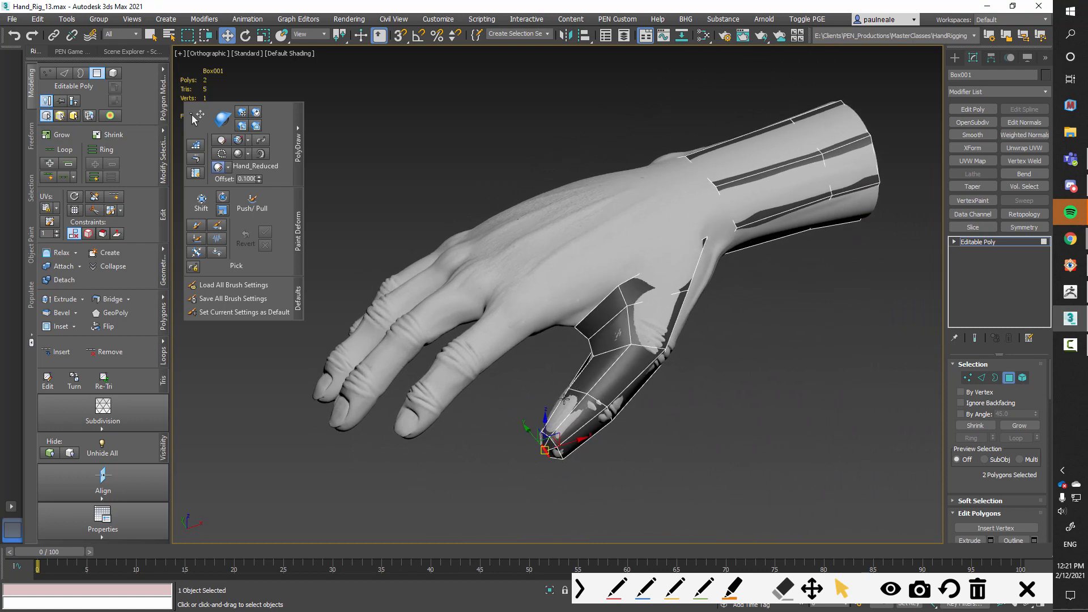
middle_click_drag(594, 358, 485, 326, "alt")
scroll(539, 328, "up", 3)
middle_click_drag(579, 356, 393, 290, "alt")
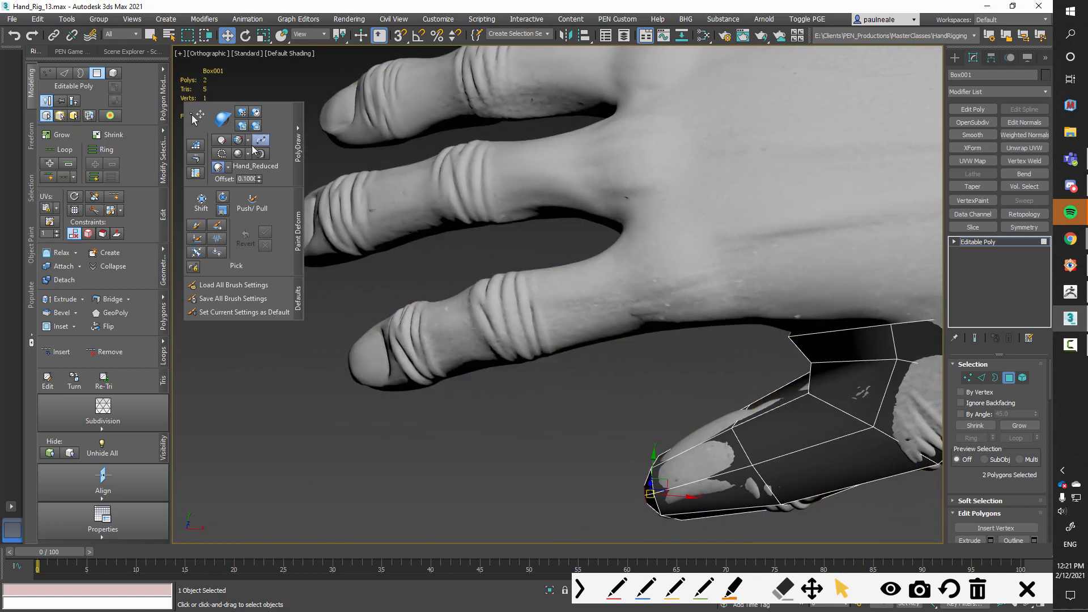
key("4")
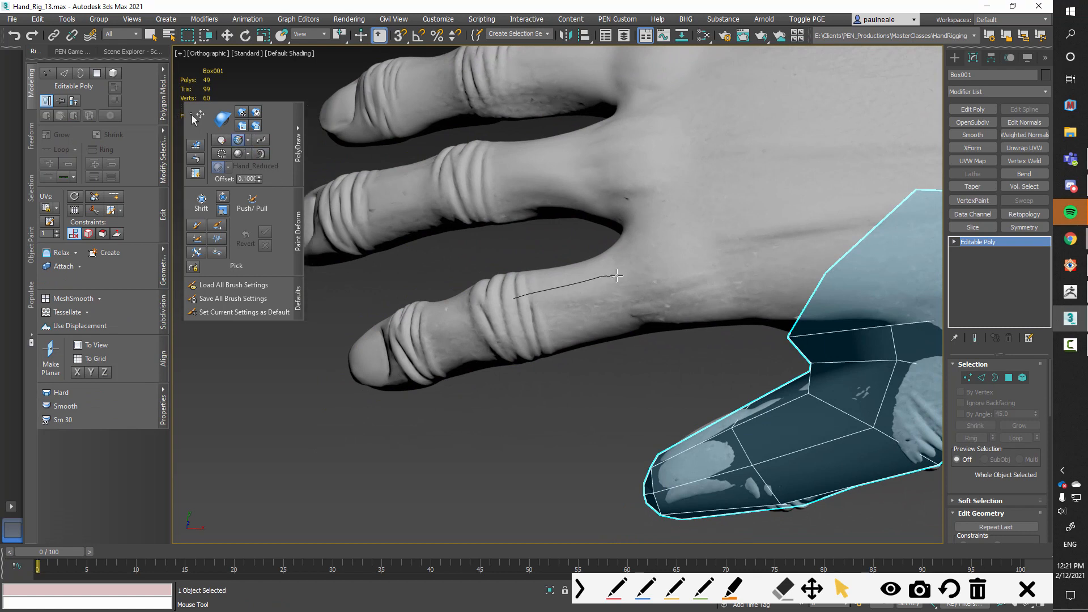
middle_click_drag(634, 292, 539, 303, "alt")
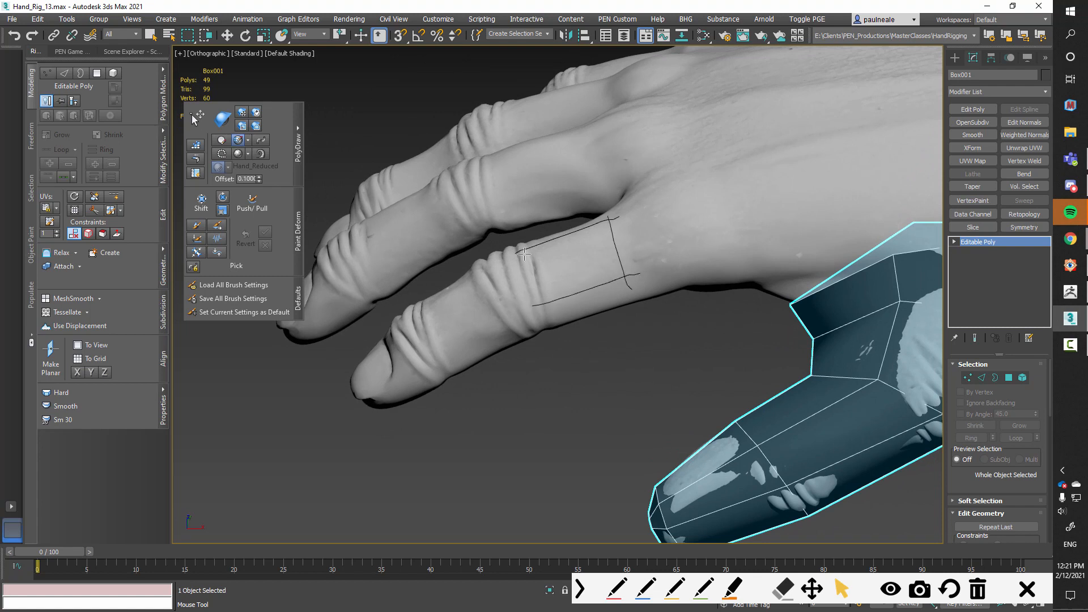
mouse_move(545, 313)
middle_mouse_down("alt")
mouse_move(535, 215)
mouse_move(576, 260)
mouse_move(596, 320)
middle_mouse_up("alt")
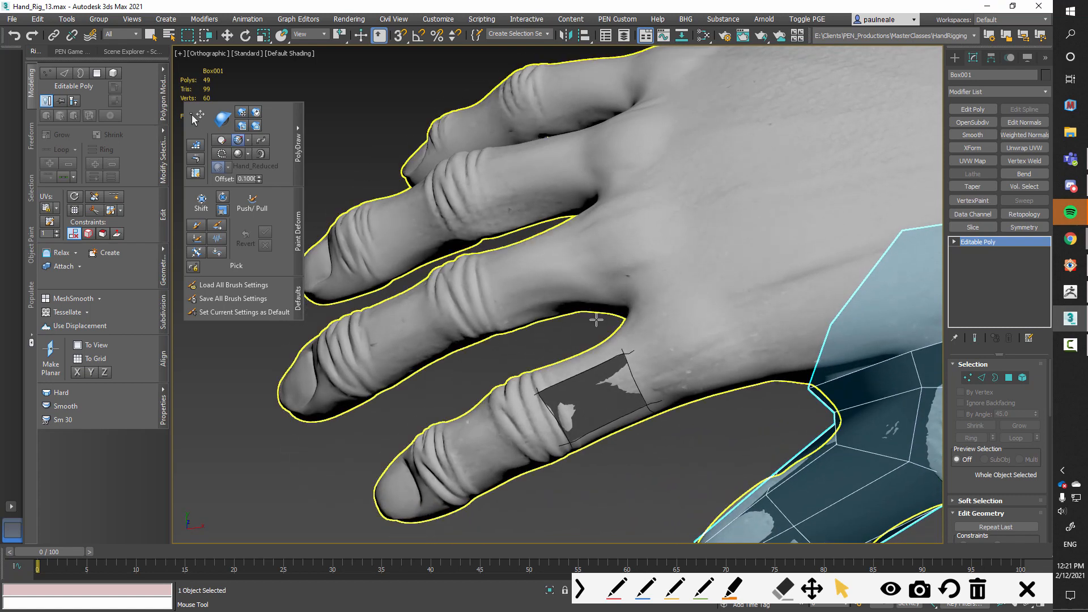
left_click(638, 386, "ctrl")
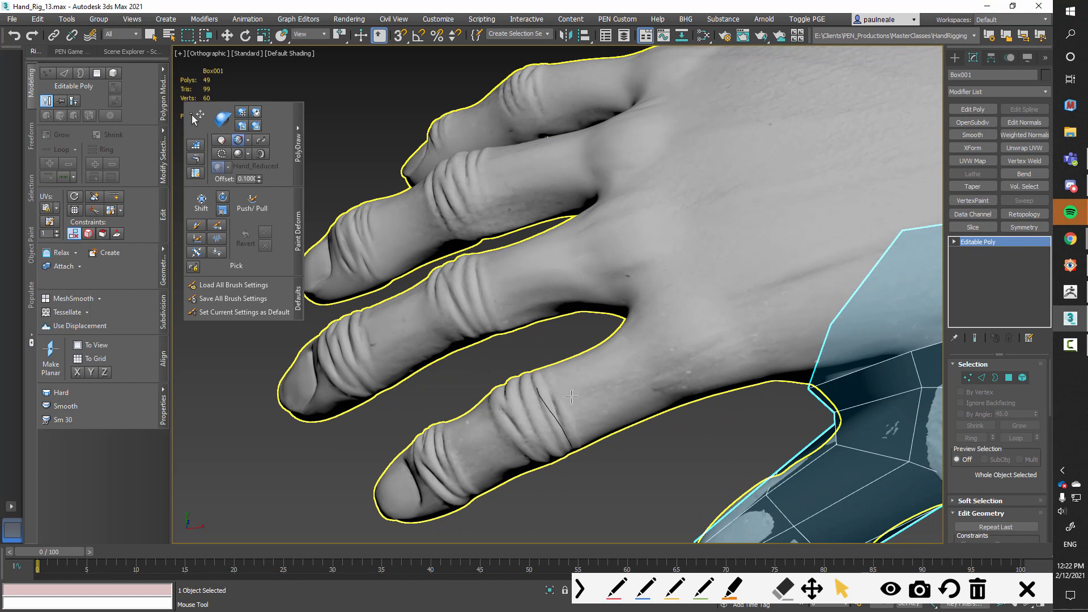
left_click(556, 414, "ctrl")
Sketch four crossing topology lines on top of the index finger between its knuckle creases and the hand, and convert them into one quad
mouse_move(619, 371)
middle_mouse_down("alt")
mouse_move(619, 391)
mouse_move(662, 274)
middle_mouse_up("alt")
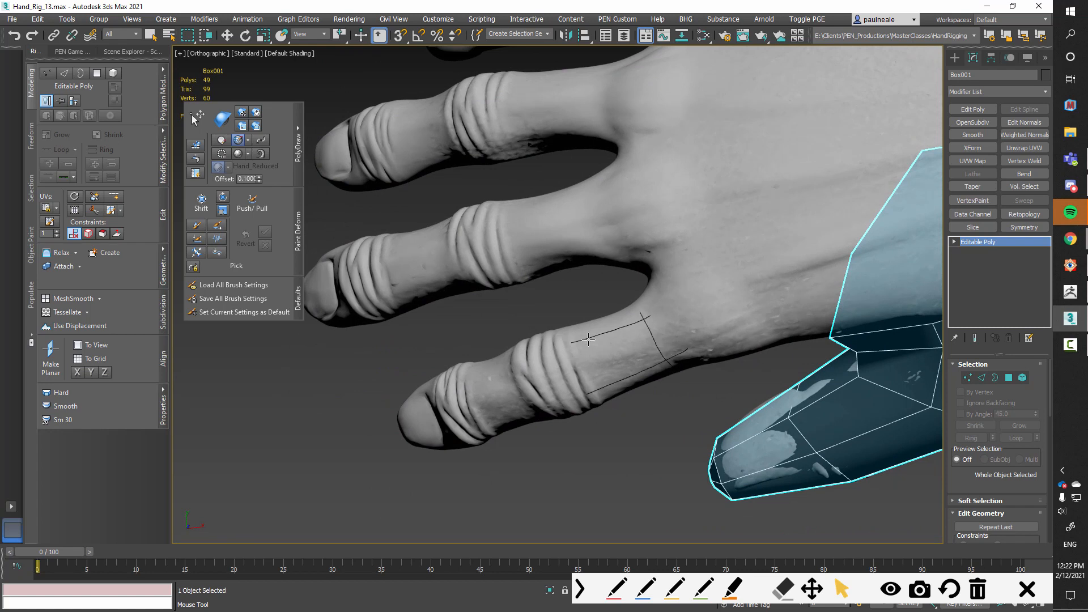
left_click_drag(583, 333, 607, 394)
right_click(663, 386)
mouse_move(680, 379)
middle_mouse_down("alt")
mouse_move(690, 304)
mouse_move(635, 289)
middle_mouse_up("alt")
mouse_move(634, 289)
middle_mouse_down()
mouse_move(608, 359)
mouse_move(689, 294)
mouse_move(612, 342)
mouse_move(595, 383)
mouse_move(594, 329)
middle_mouse_up()
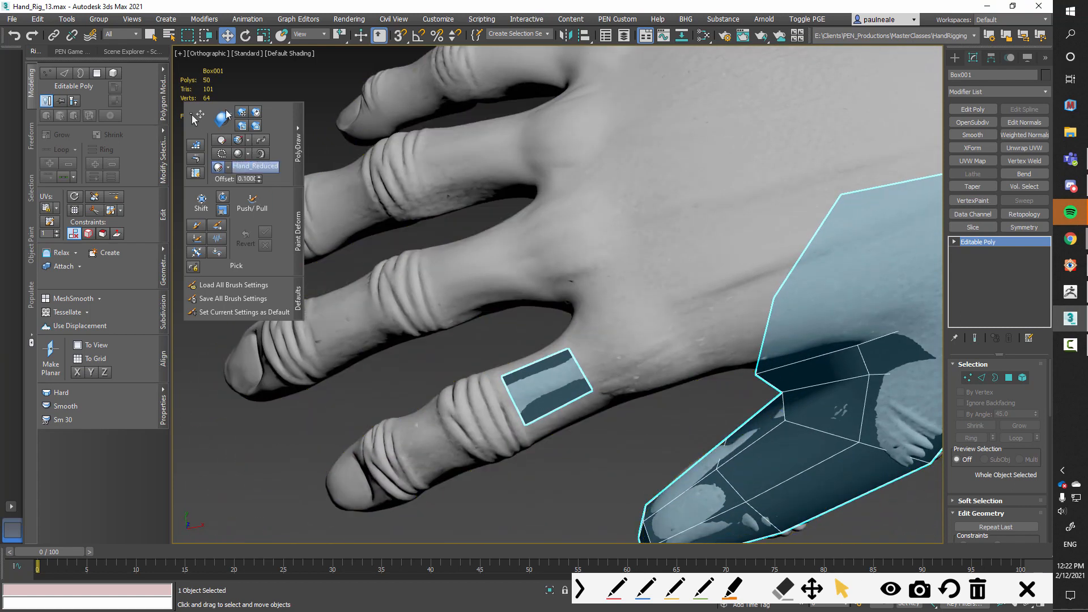
Shift the hand-side edge of the new index finger quad back to the root of the finger, beside the web
left_click(196, 118)
left_click_drag(568, 349, 580, 324)
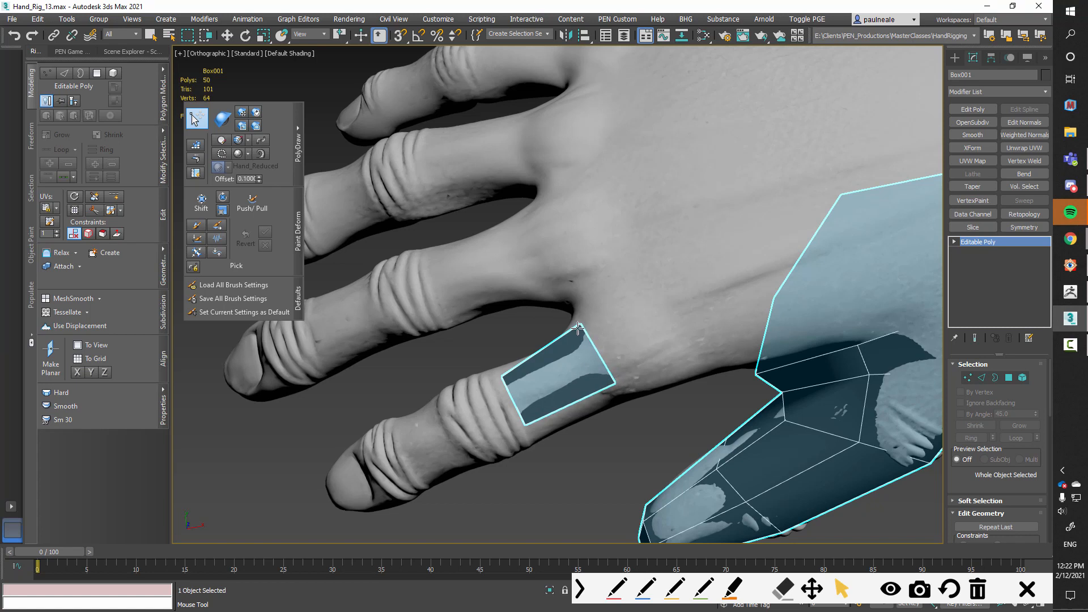
middle_click_drag(578, 332, 544, 278, "alt")
middle_click_drag(544, 278, 647, 344, "alt")
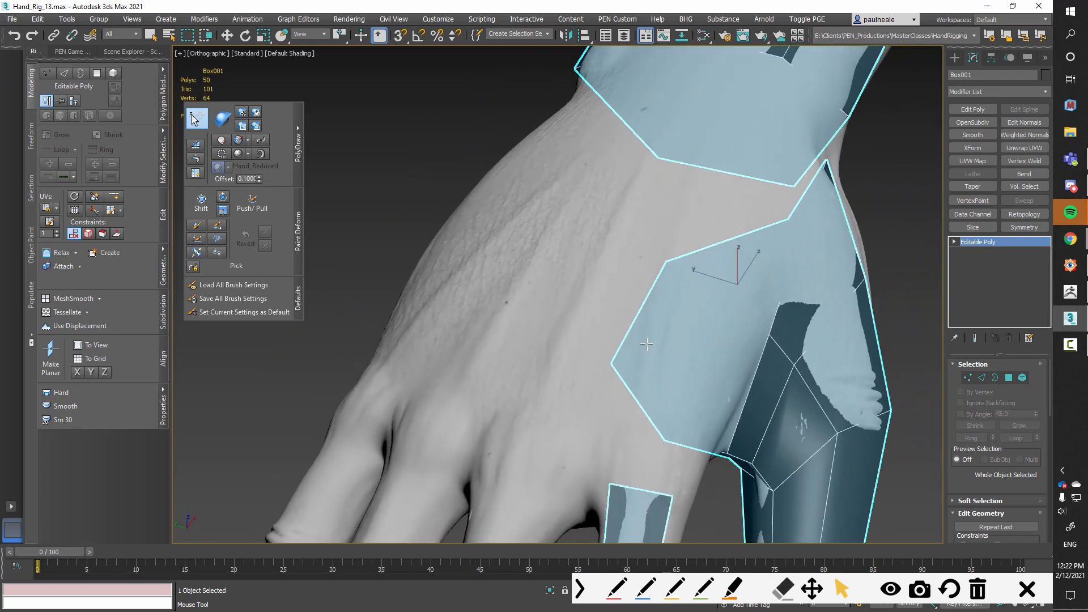
scroll(646, 344, "down", 5)
scroll(607, 340, "up", 5)
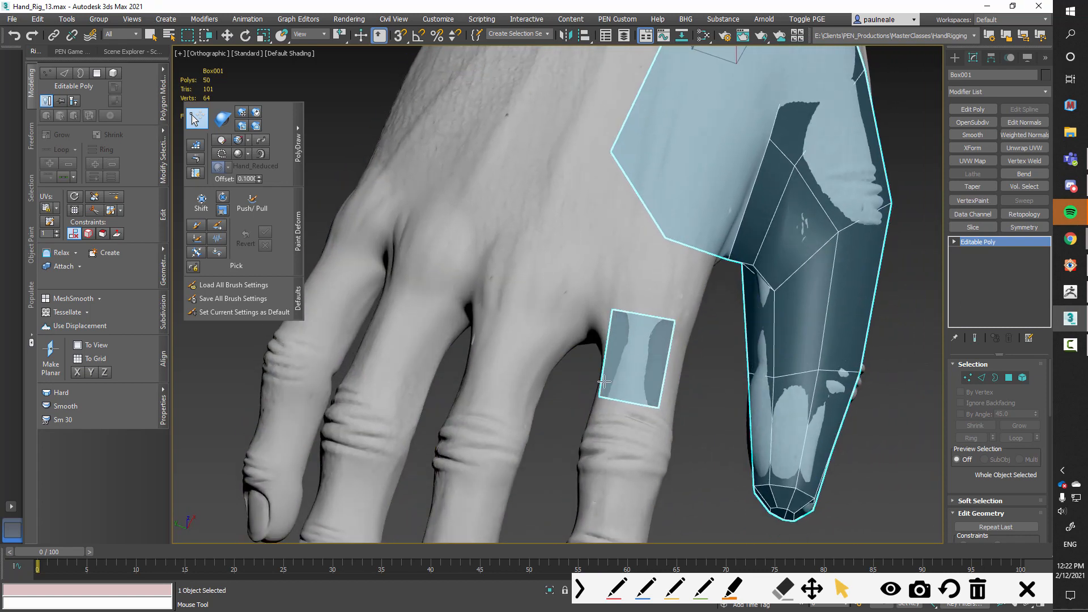
middle_click_drag(604, 393, 391, 278, "alt")
Extend new quads from the index finger polygon around the finger's side and palm side, fitting their vertices to the sculpt
key("1")
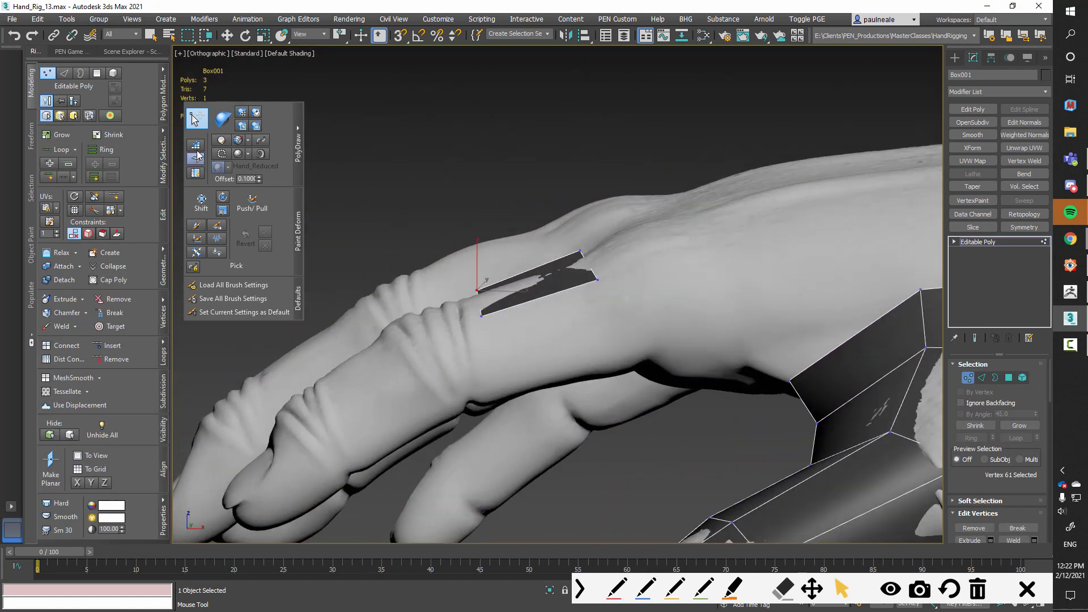
left_click_drag(547, 303, 559, 348, "shift")
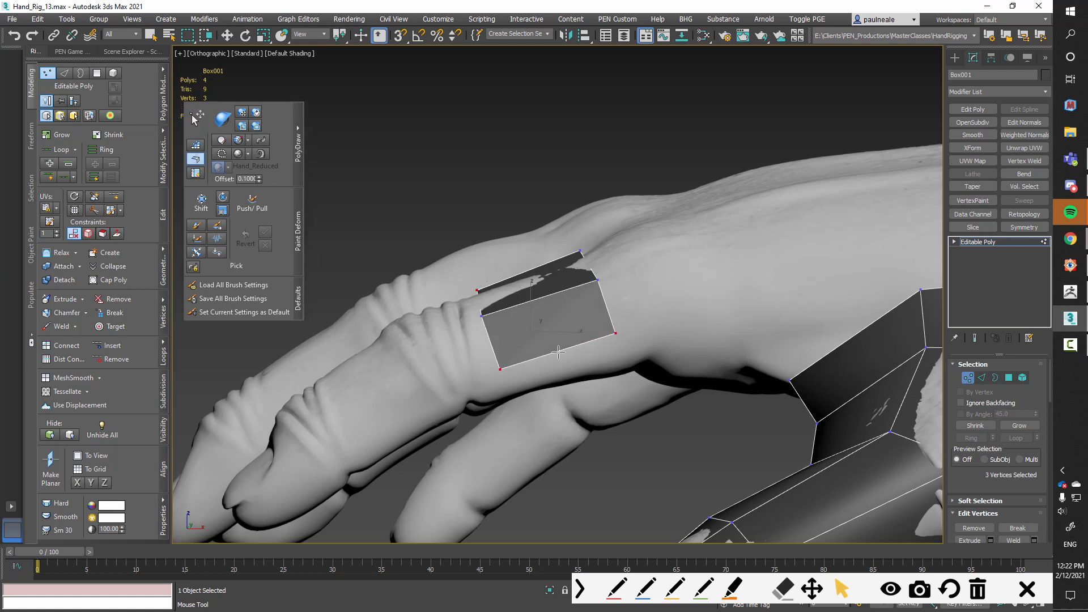
mouse_move(555, 346)
middle_mouse_down("alt")
mouse_move(578, 304)
mouse_move(553, 321)
mouse_move(578, 286)
mouse_move(548, 334)
middle_mouse_up("alt")
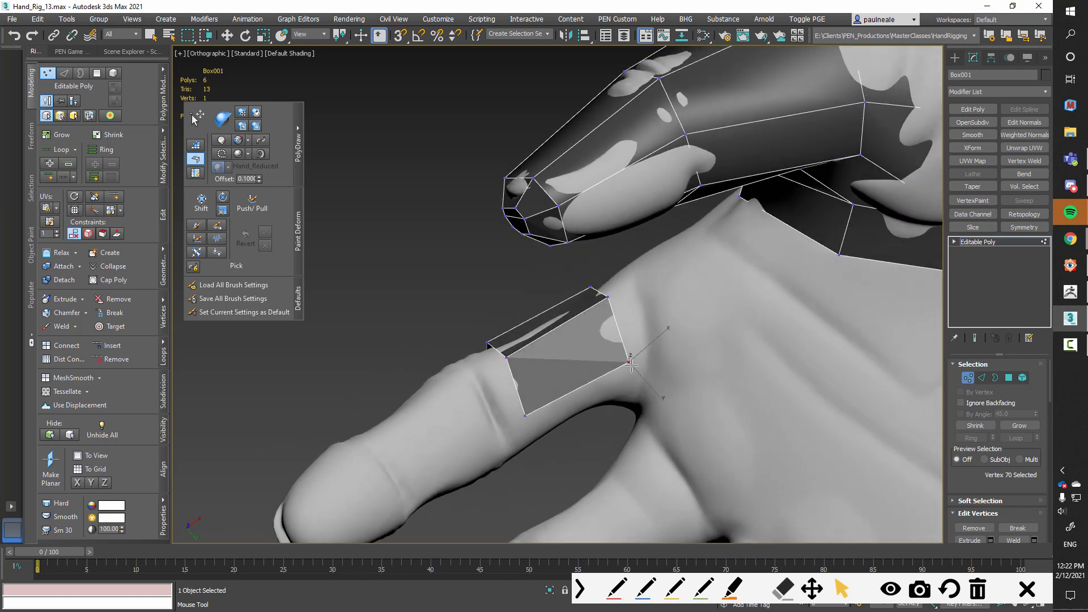
middle_click_drag(540, 404, 569, 381, "alt")
middle_click_drag(584, 424, 510, 401, "alt")
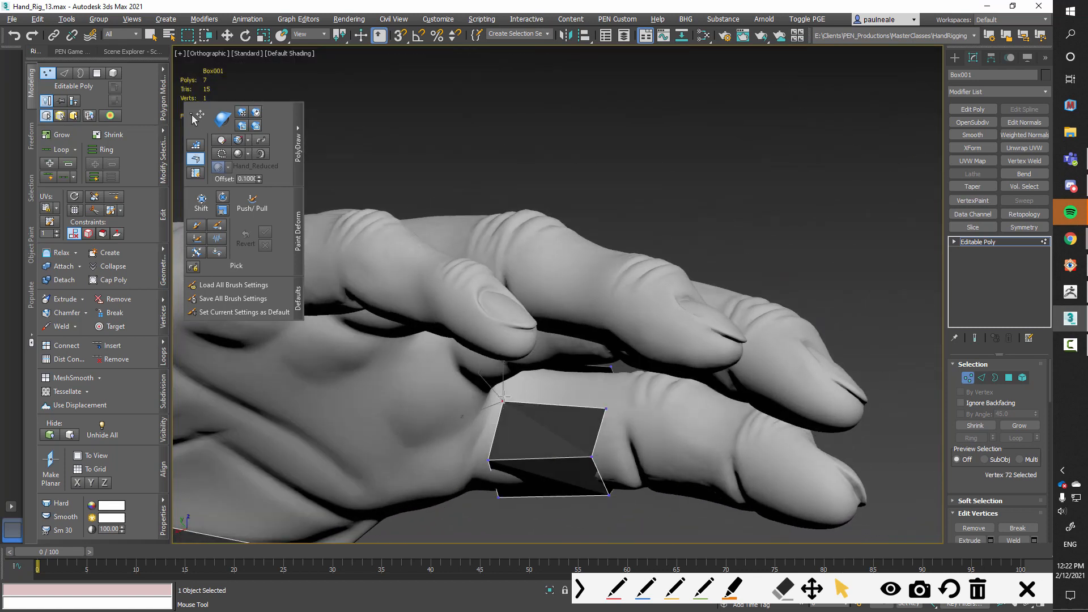
middle_click_drag(603, 400, 528, 384, "alt")
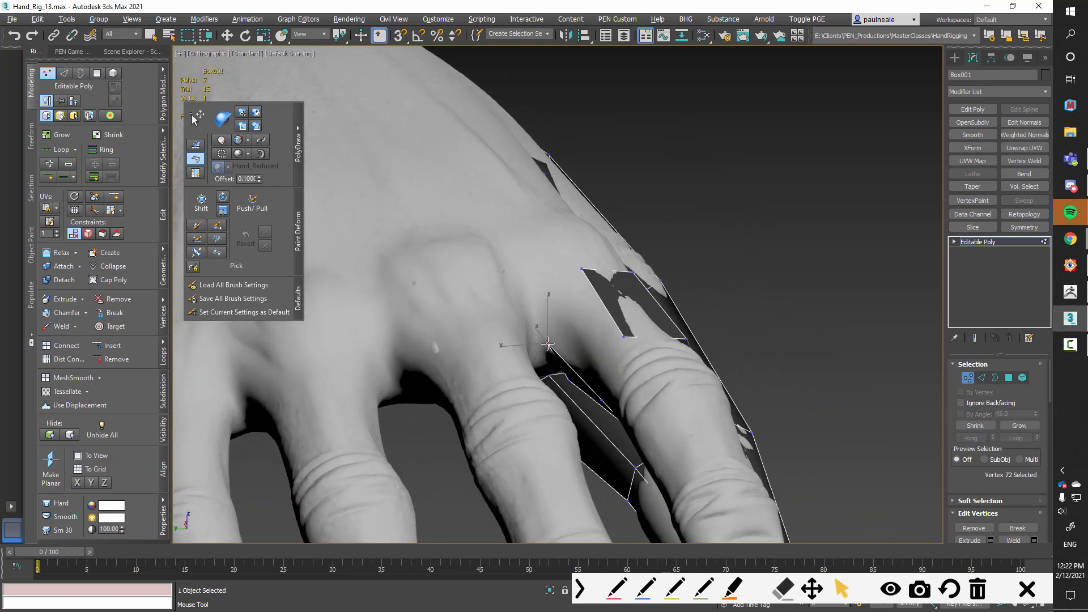
middle_click_drag(622, 393, 583, 355, "alt")
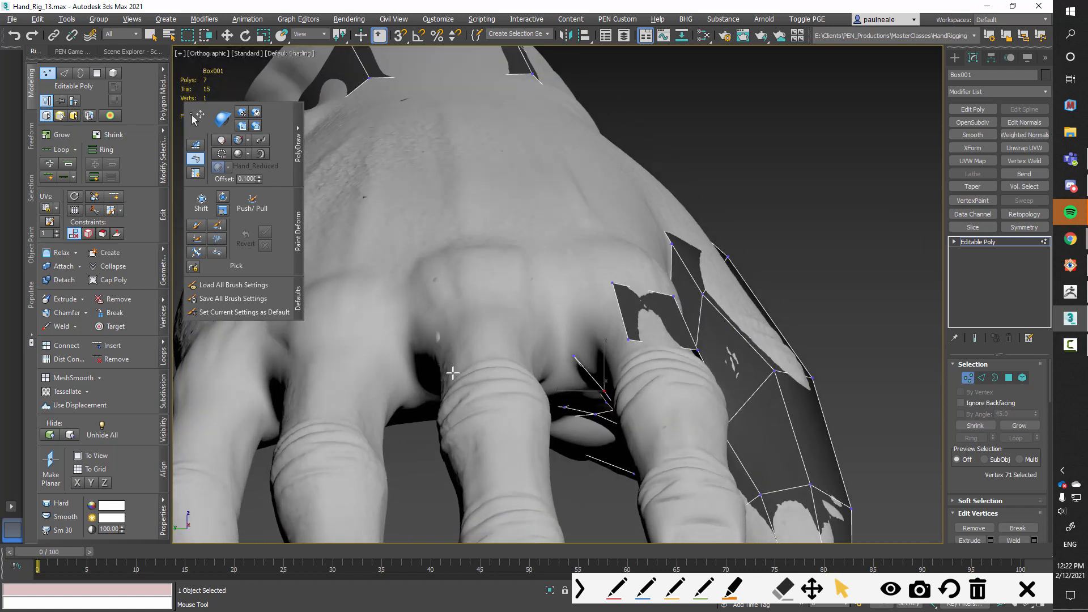
Examine the open gap in the index finger's polygon strip from several angles and in wireframe display
middle_click_drag(300, 424, 242, 244, "alt")
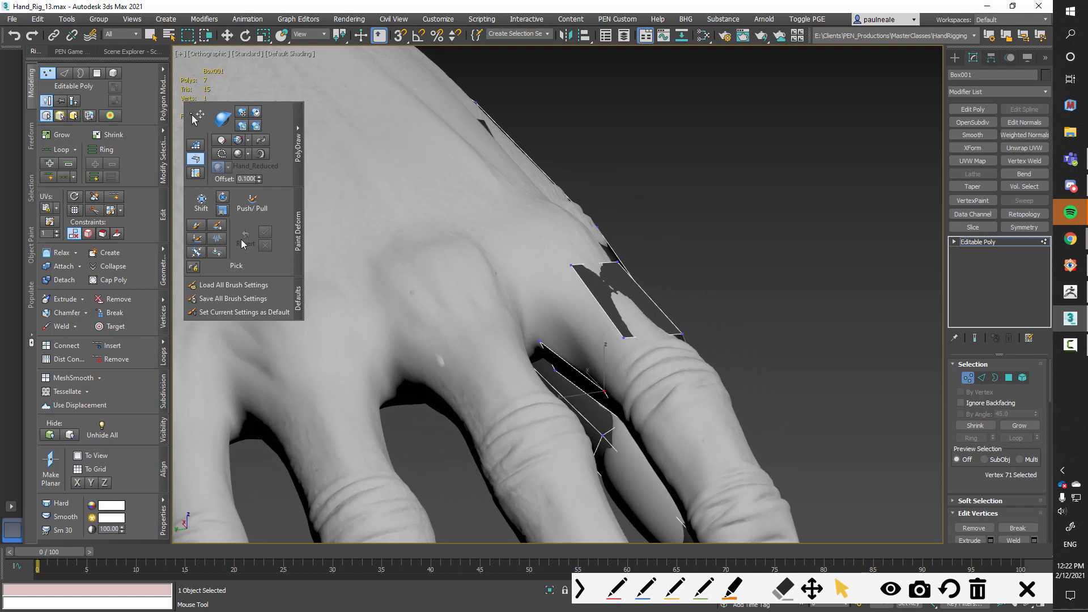
left_click(193, 147)
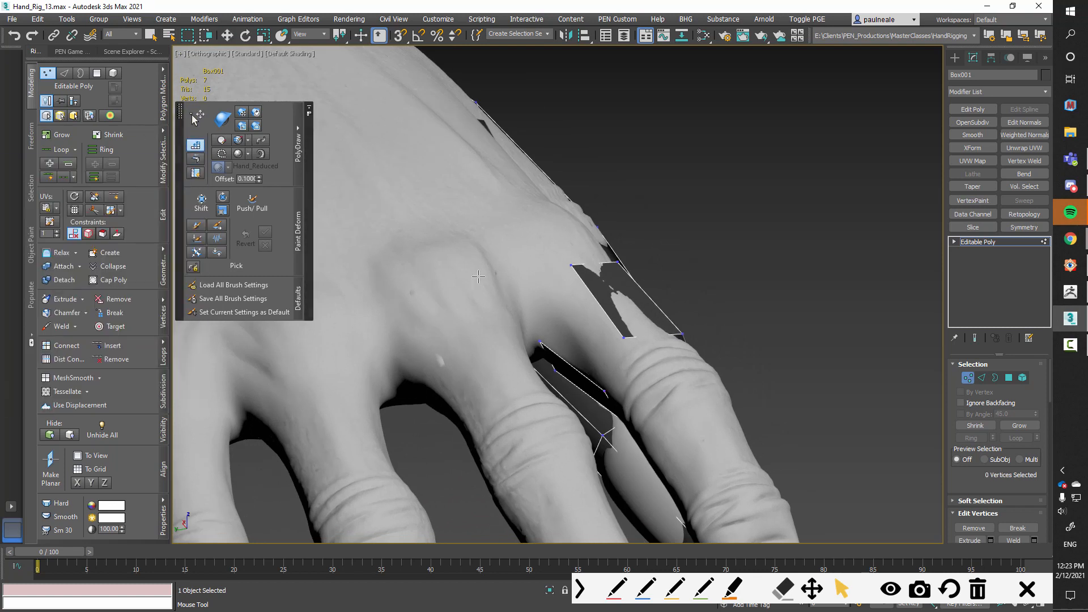
middle_click_drag(596, 325, 680, 357, "alt")
middle_click_drag(564, 348, 594, 338, "alt")
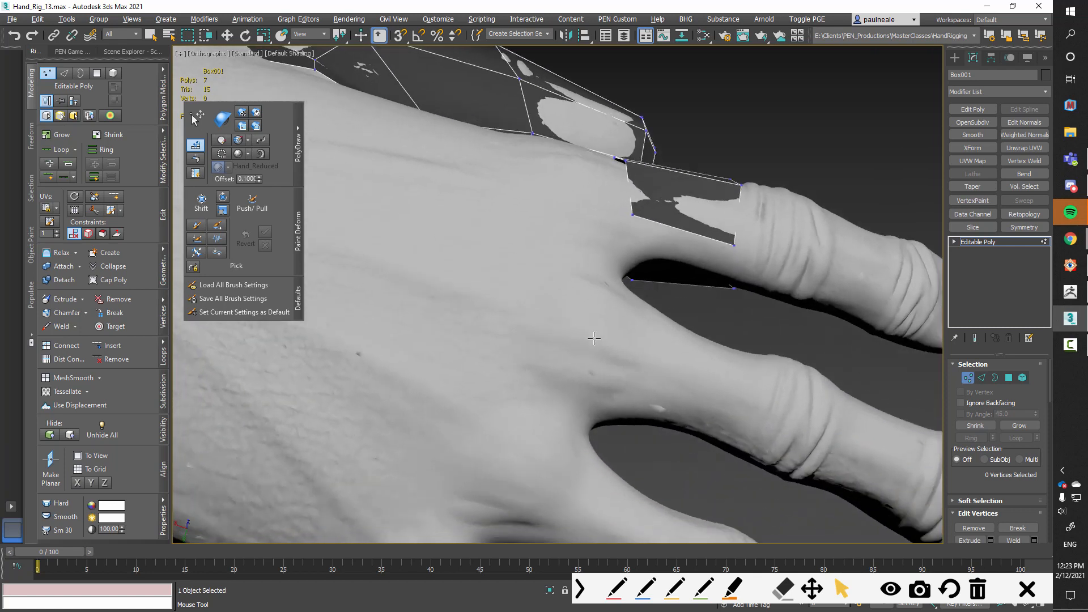
middle_click_drag(696, 259, 413, 312, "alt")
scroll(593, 359, "down", 5)
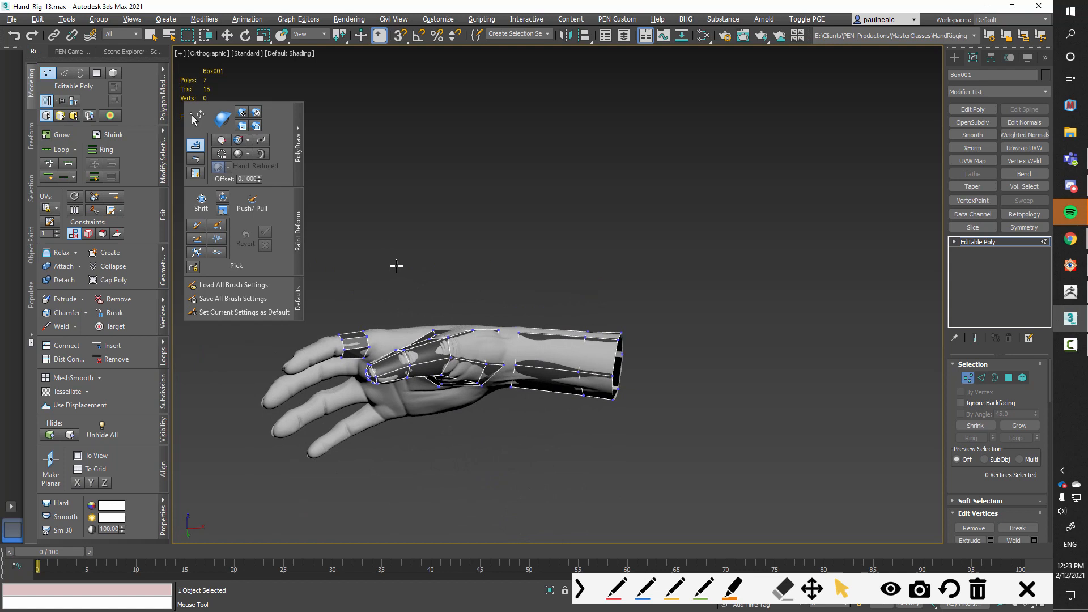
key("F3")
middle_click_drag(490, 383, 518, 425, "alt")
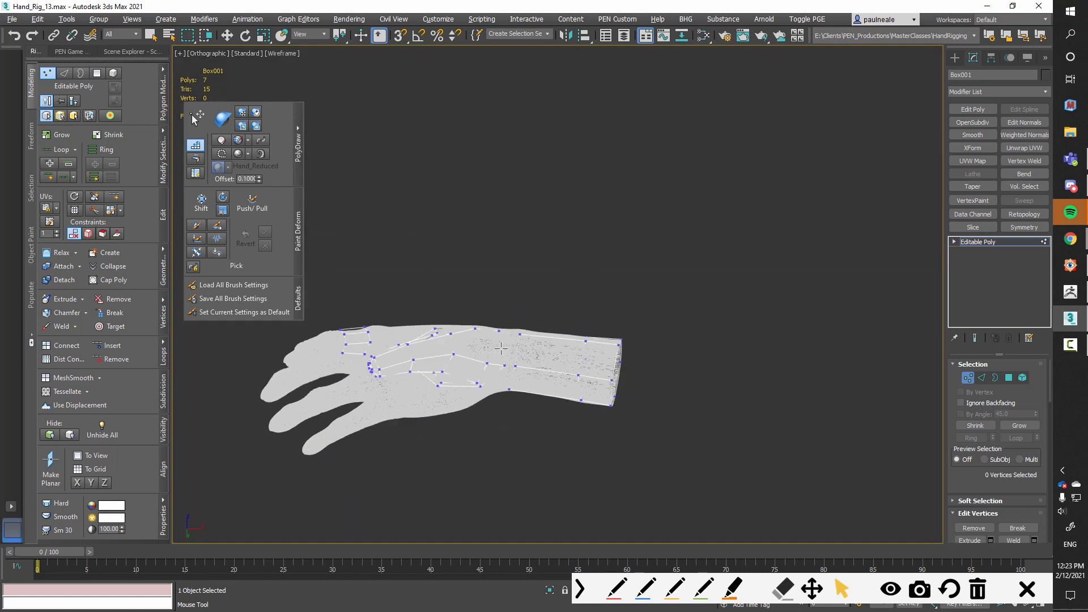
middle_click_drag(585, 399, 624, 399, "alt")
scroll(542, 396, "up", 6)
mouse_move(542, 396)
middle_mouse_down("alt")
mouse_move(578, 362)
mouse_move(563, 272)
middle_mouse_up("alt")
key("F3")
Bridge the open edges of the strip to close the polygon loop around the index finger's base
mouse_move(588, 311)
middle_mouse_down("alt")
mouse_move(632, 327)
mouse_move(635, 340)
middle_mouse_up("alt")
key("2")
middle_click_drag(587, 378, 558, 374, "alt")
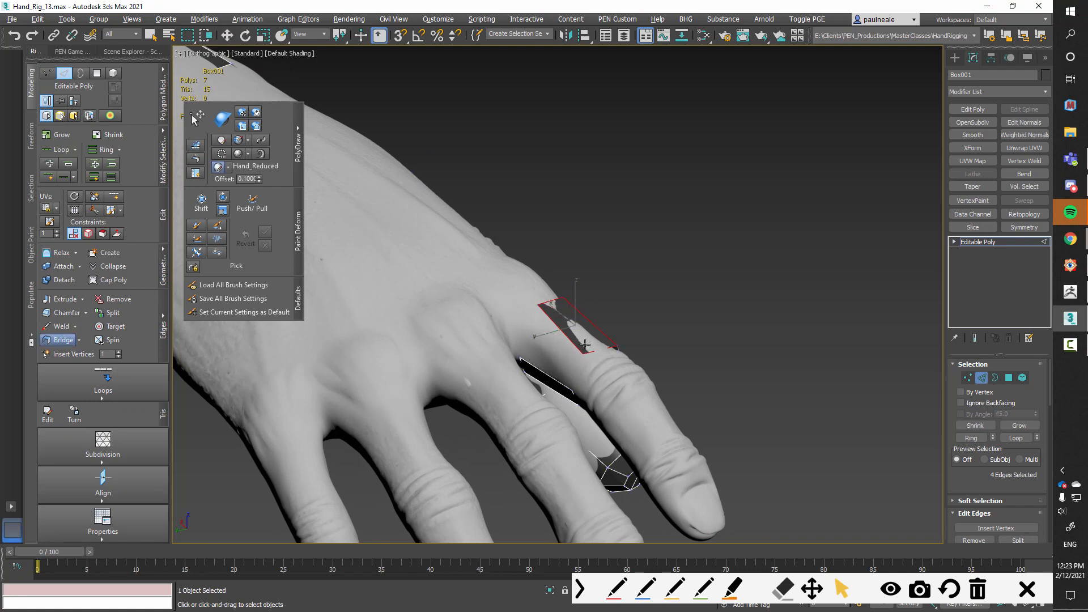
middle_click_drag(572, 348, 342, 213, "alt")
Extend the index finger's front border by a short ring over the first knuckle creases and fit its vertices on the palm side
left_click(198, 119)
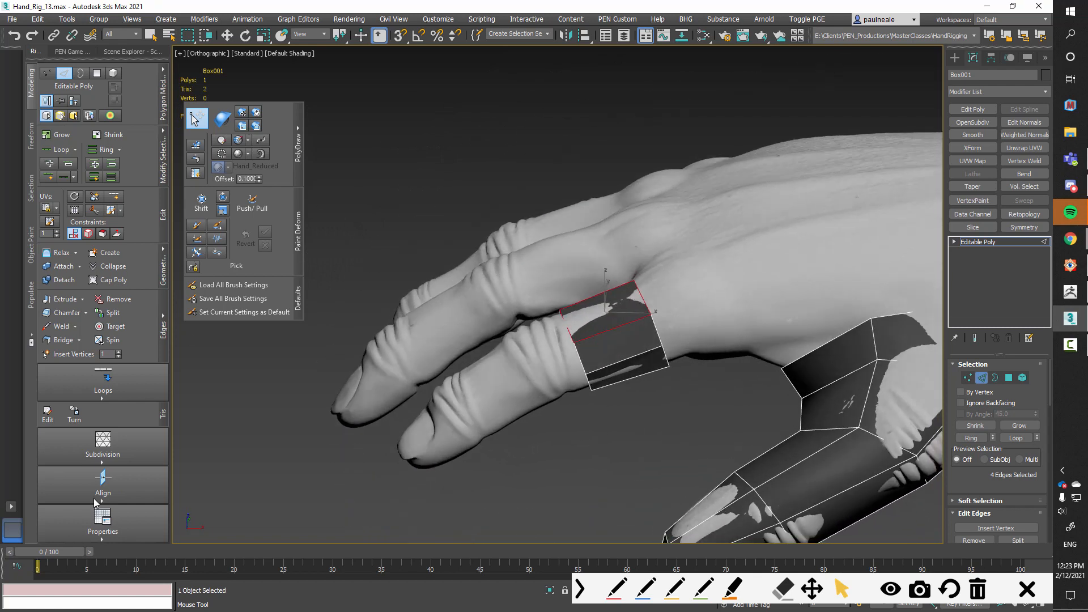
mouse_move(104, 529)
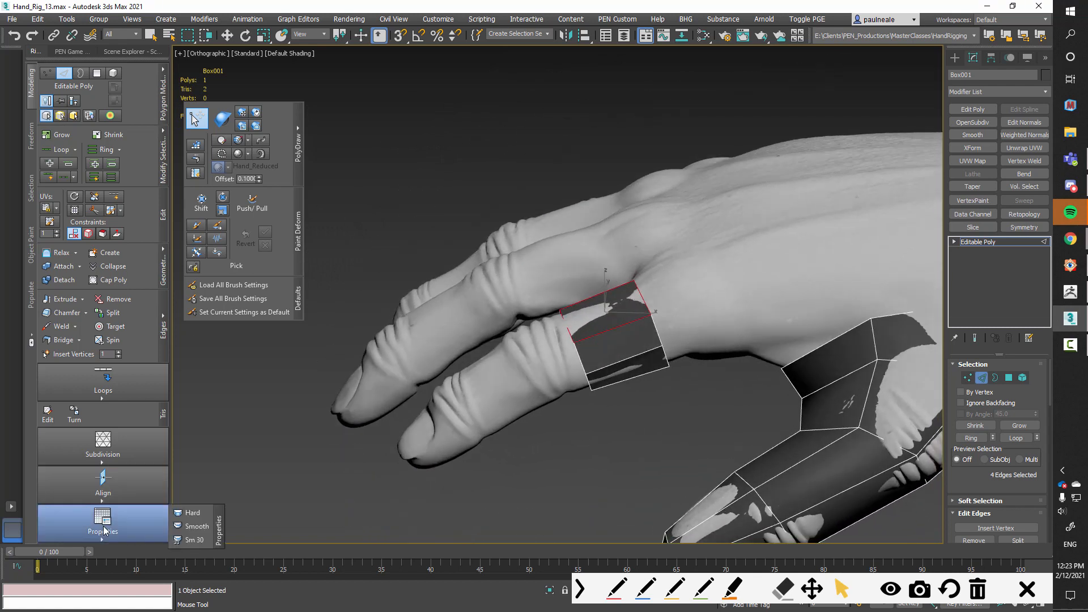
left_click(195, 160)
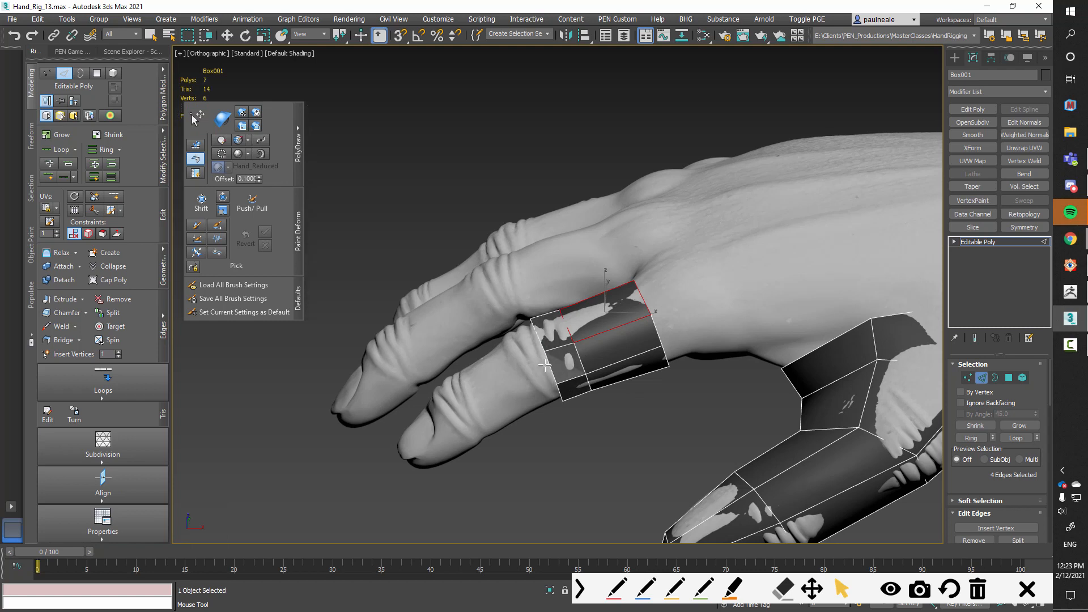
middle_click_drag(549, 348, 566, 376, "alt")
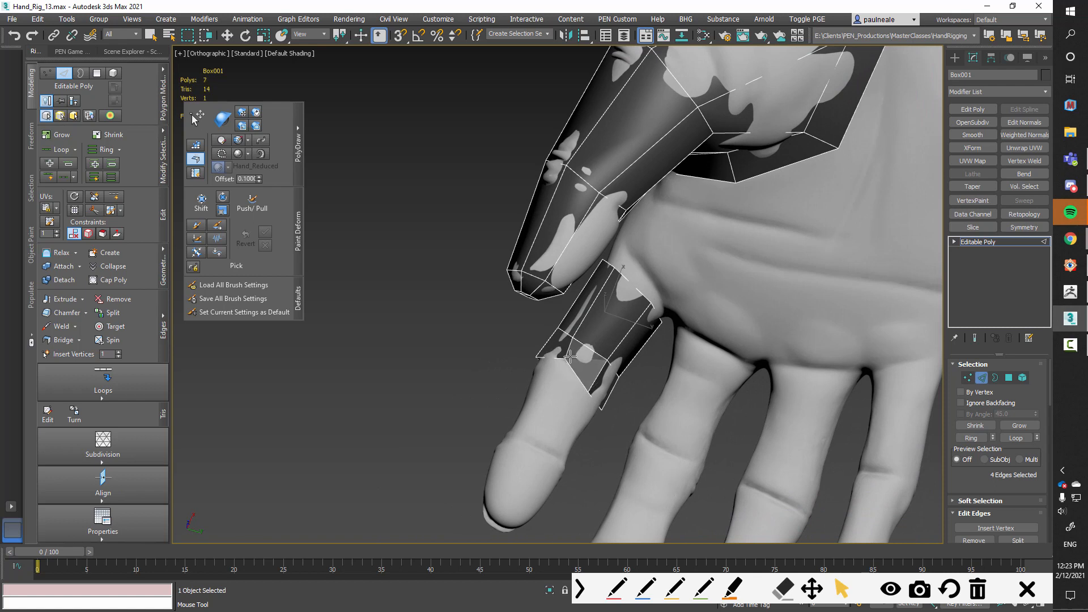
middle_click_drag(591, 379, 562, 373, "alt")
Extend another ring of polygons along the index finger to the last joint and adjust its palm-side vertices
left_click_drag(546, 362, 459, 408, "shift")
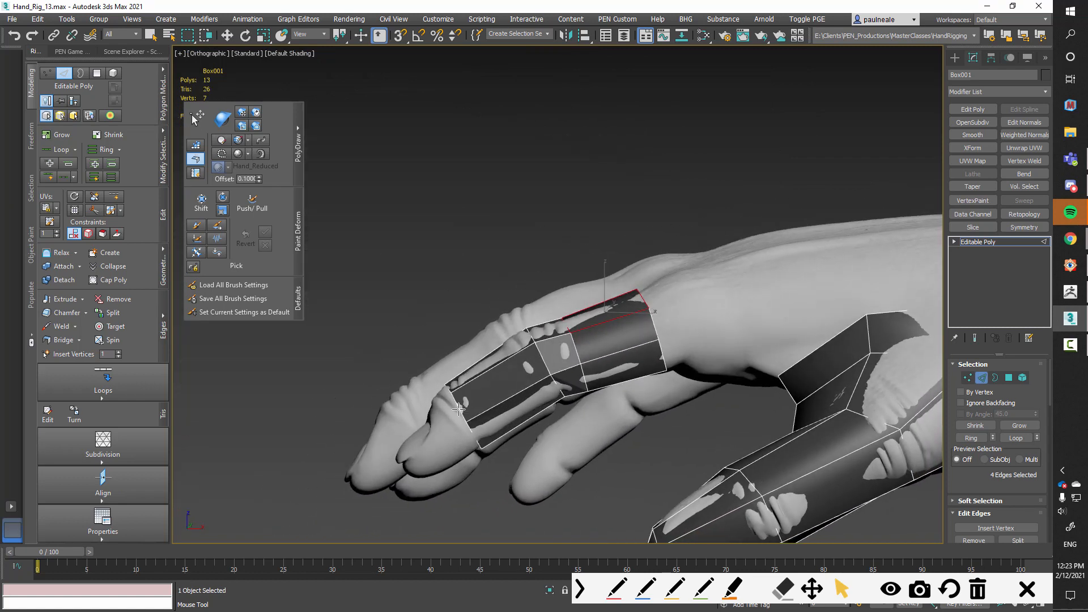
middle_click_drag(501, 404, 542, 409, "alt")
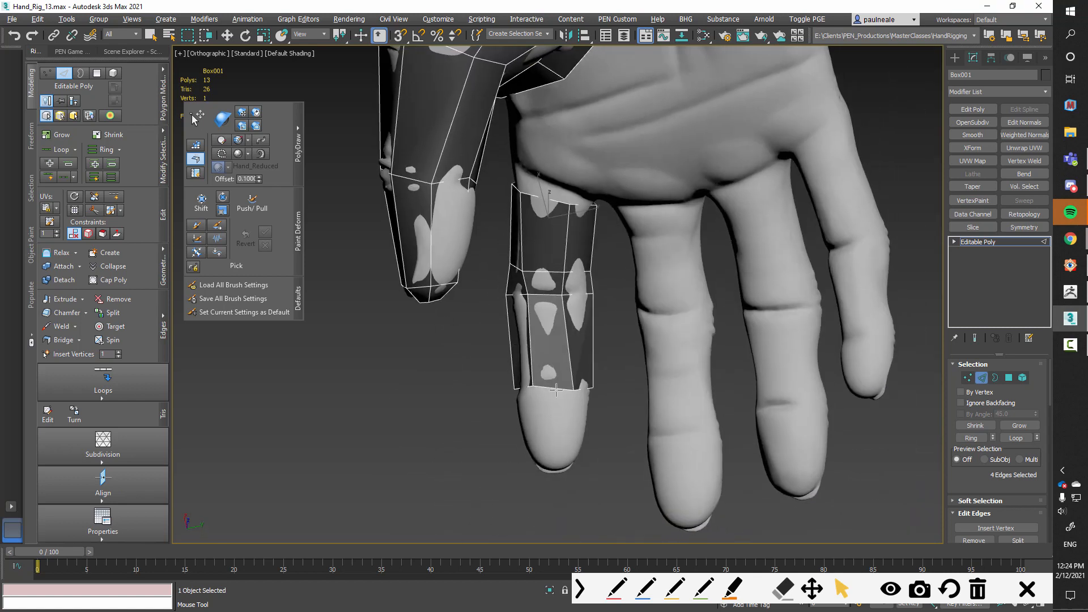
left_click_drag(556, 389, 566, 378)
middle_click_drag(568, 386, 429, 334, "alt")
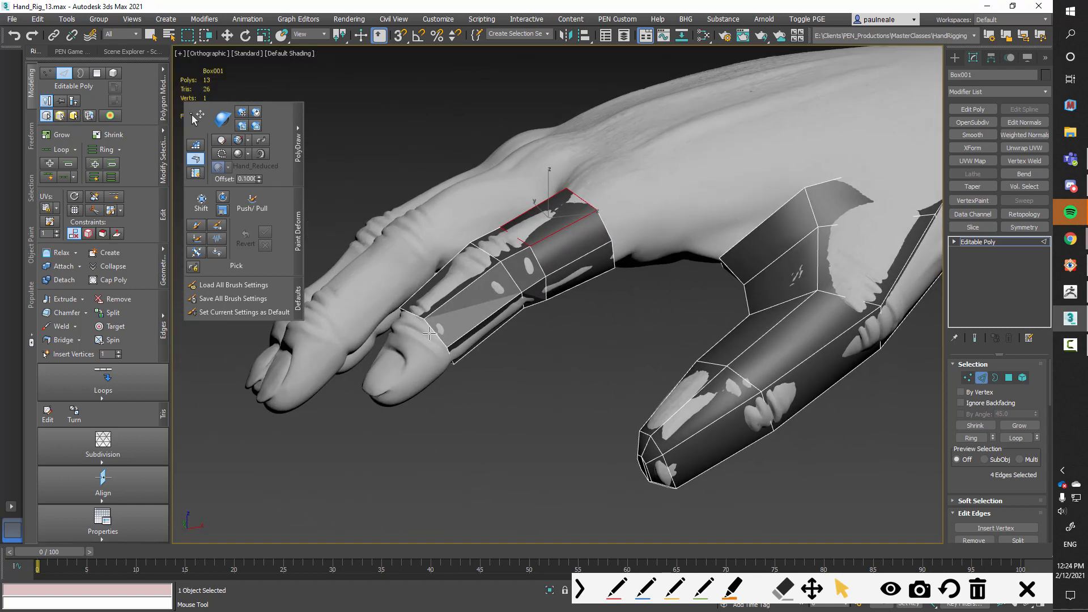
Extend the whole index finger border toward the fingertip and drag its vertices to follow the tip's shape
left_click_drag(409, 361, 392, 396, "ctrl+shift")
middle_click_drag(392, 396, 238, 182, "alt")
left_click(197, 118)
middle_click_drag(317, 238, 389, 264, "alt")
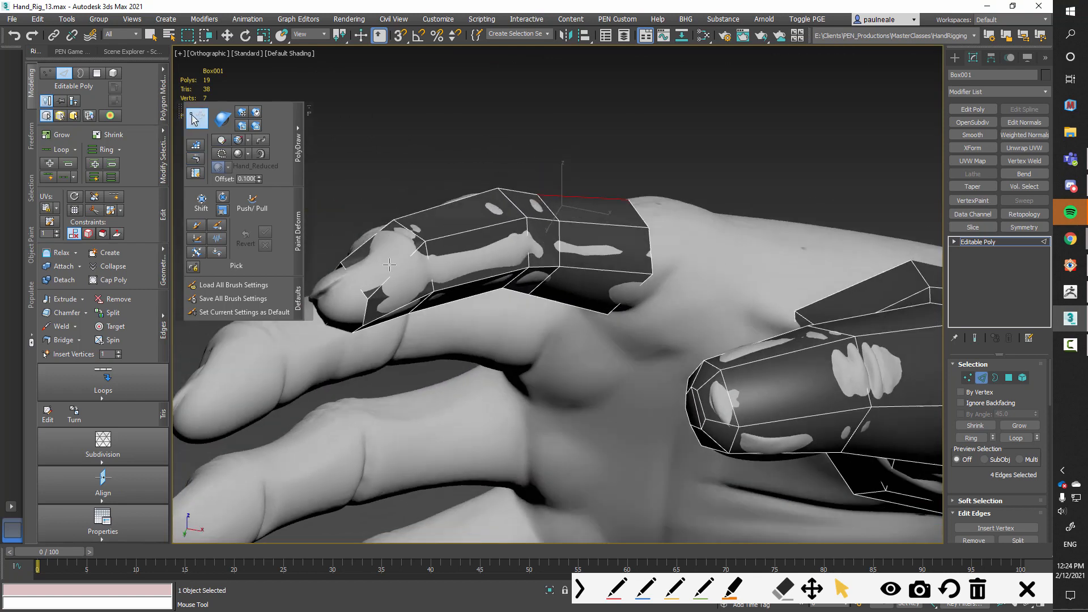
left_click_drag(367, 297, 348, 286)
Undo the latest fingertip edits and reposition the palm-side end vertex of the index finger mesh to widen the tip polygon
middle_click_drag(361, 283, 563, 281, "alt")
middle_click_drag(647, 225, 529, 355, "alt")
key("ctrl+z")
key("ctrl+z")
key("ctrl+z")
key("ctrl+z")
key("ctrl+z")
key("ctrl+z")
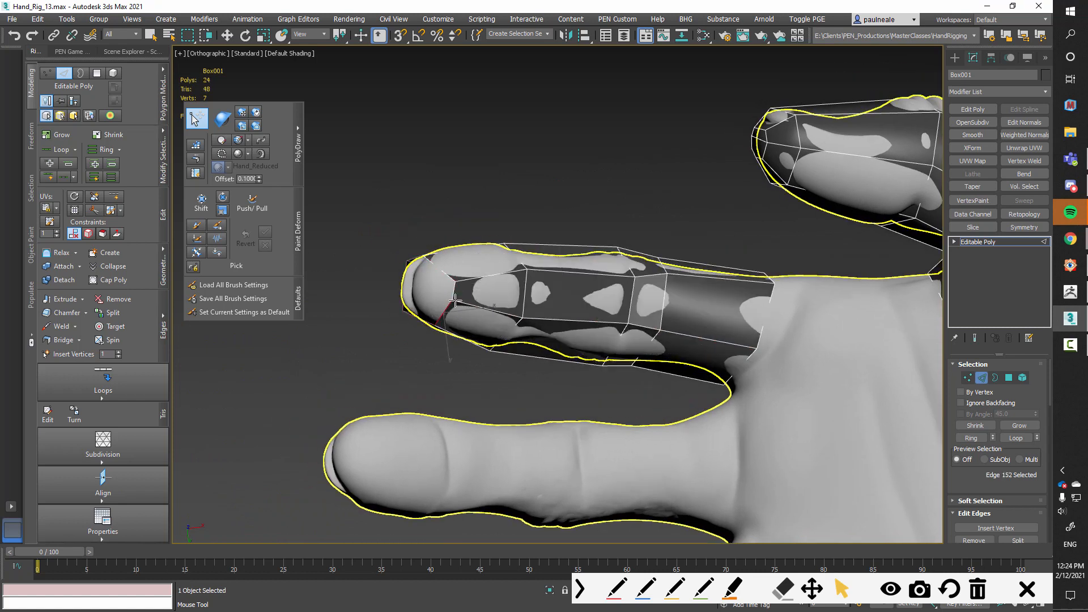
left_click_drag(453, 301, 435, 272)
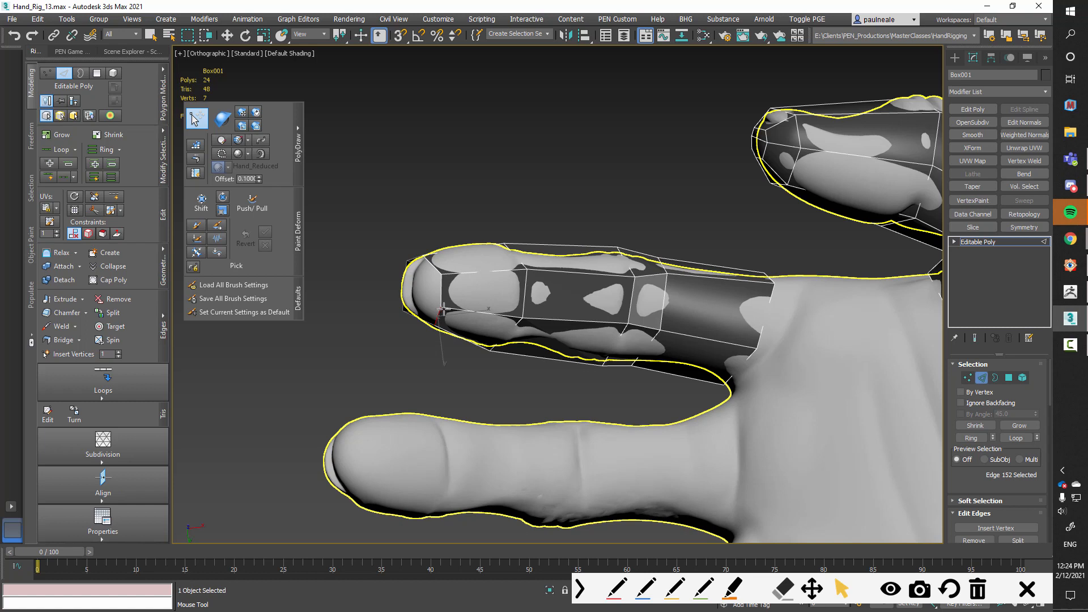
Select the open border around the index fingertip and cap it with a polygon
middle_click_drag(462, 304, 501, 328, "alt")
key("3")
key("w")
left_click(499, 296)
right_click(494, 324)
left_click(469, 360)
middle_click_drag(501, 328, 536, 315)
key("r")
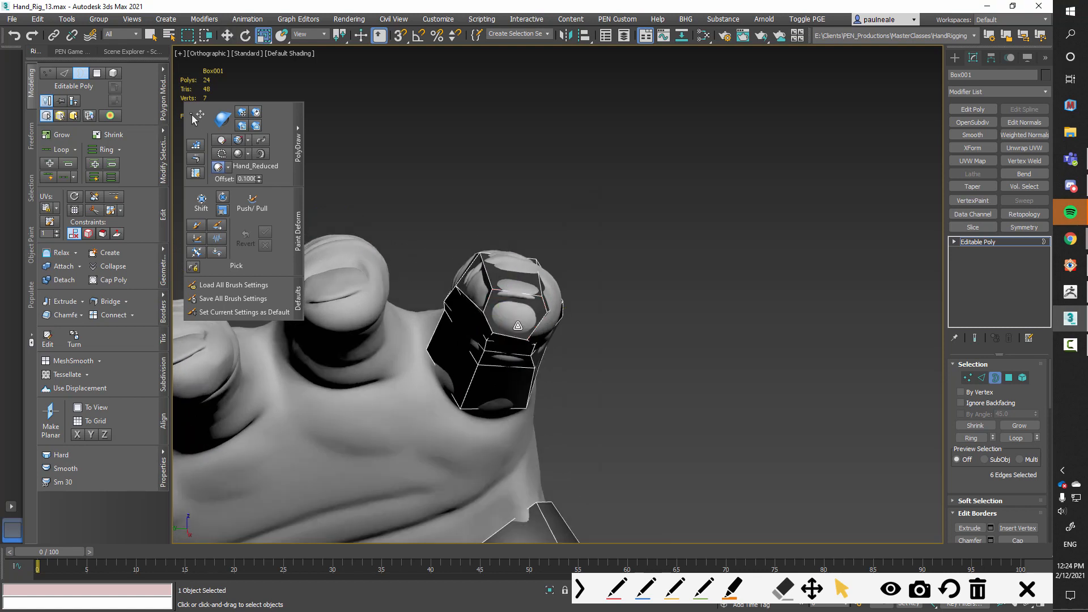
middle_click_drag(525, 326, 508, 340, "alt")
right_click(509, 341)
left_click(630, 318)
middle_click_drag(630, 320, 522, 351, "alt")
right_click(522, 351)
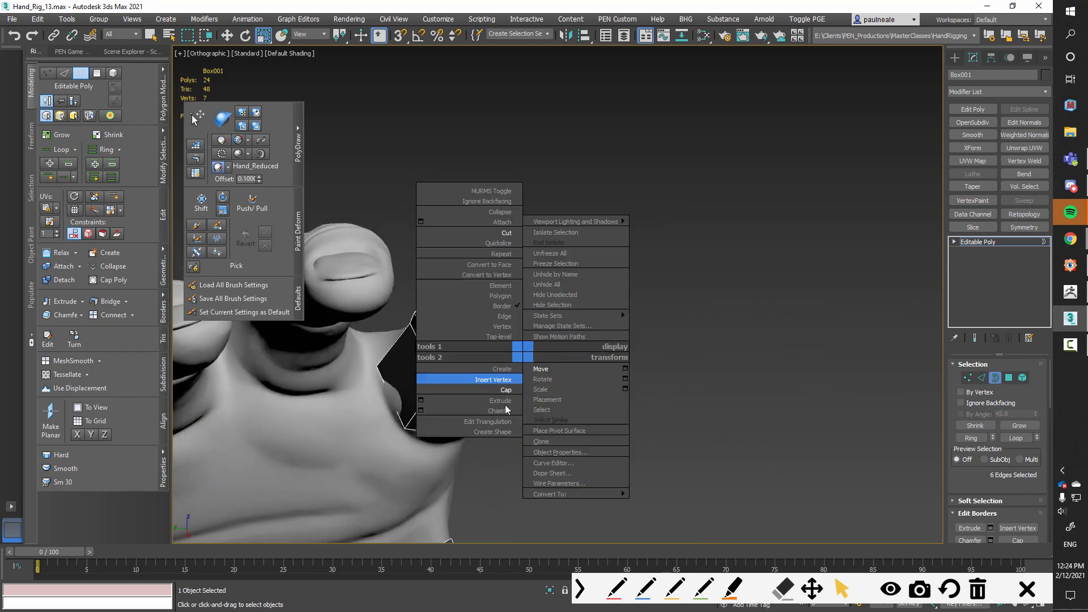
left_click(505, 390)
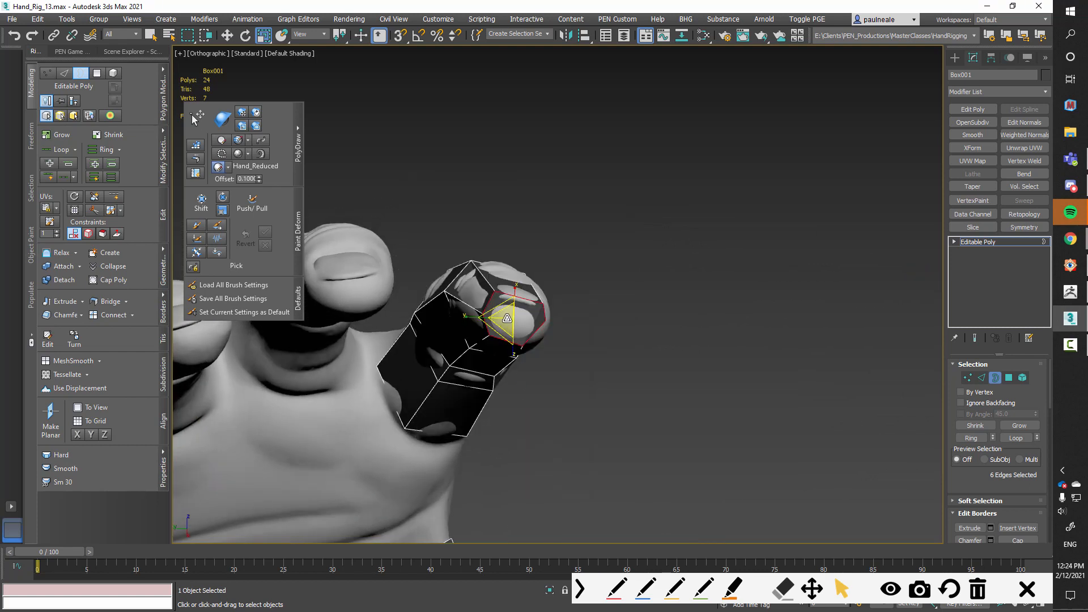
Cap the open border at the index fingertip and select the cap polygon
right_click(511, 338)
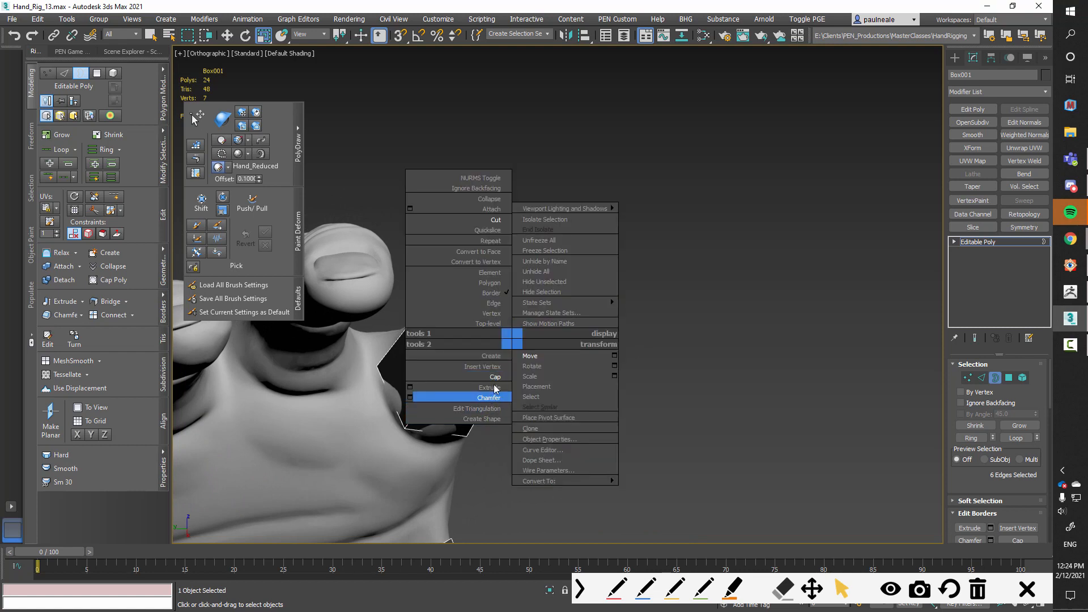
middle_click_drag(719, 316, 513, 350, "alt")
key("4")
left_click(502, 331)
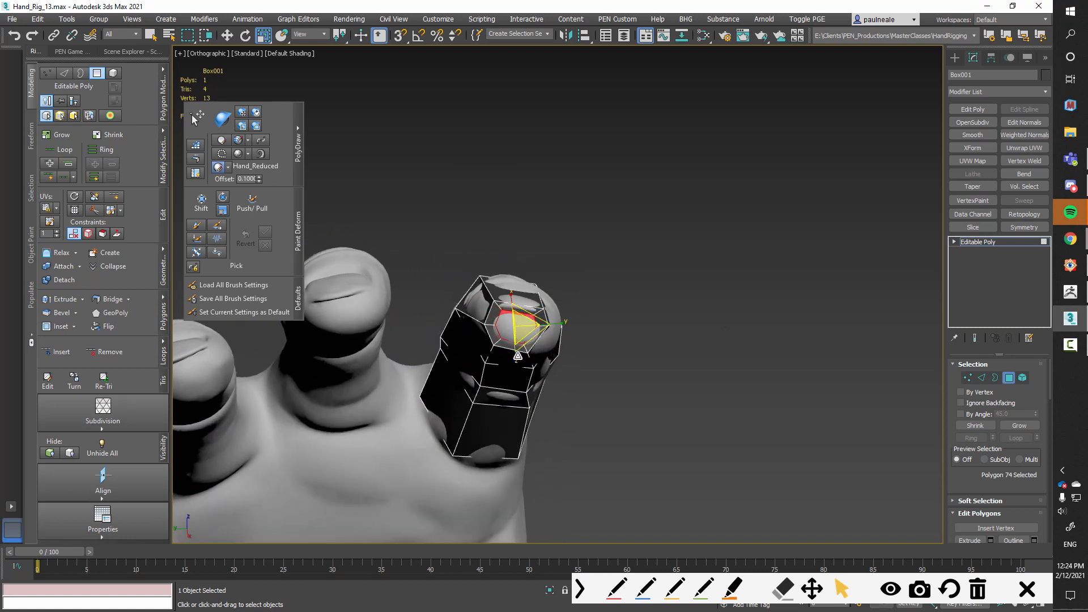
middle_click_drag(569, 344, 536, 274, "alt")
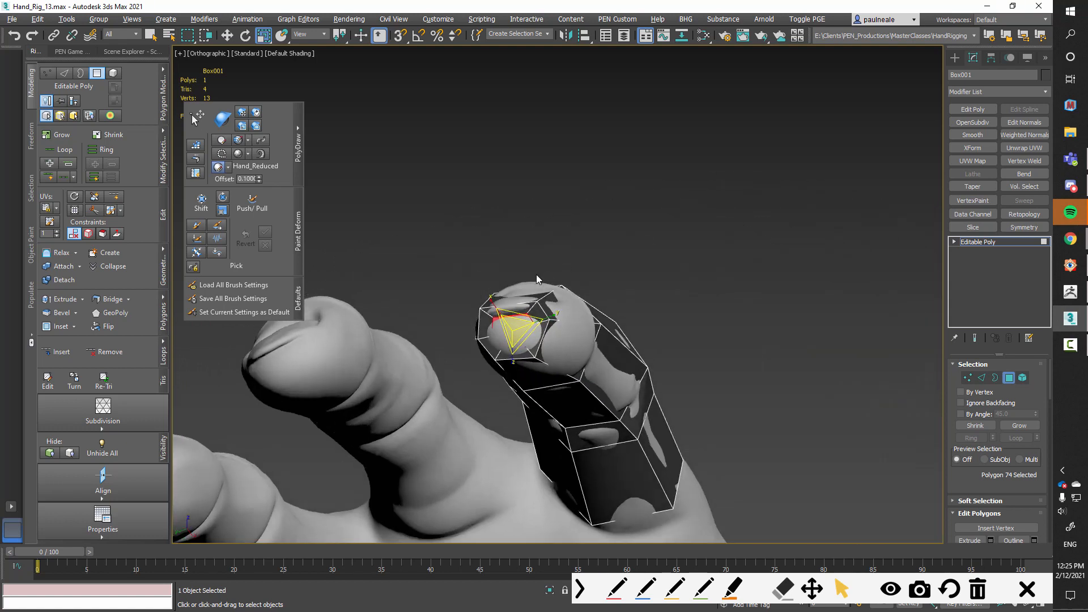
Fit the selected cap polygon at the index fingertip to the sculpt with the Conform brush
left_click(222, 118)
mouse_move(547, 334)
middle_mouse_down("alt")
mouse_move(510, 389)
mouse_move(521, 328)
mouse_move(546, 316)
mouse_move(539, 320)
middle_mouse_up("alt")
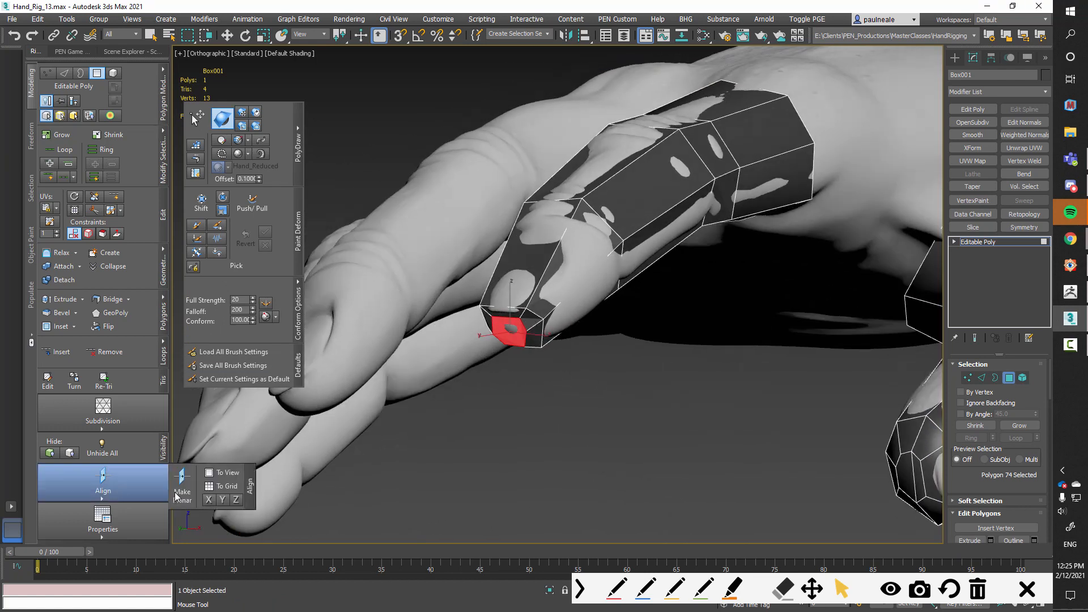
mouse_move(109, 529)
scroll(553, 345, "down", 5)
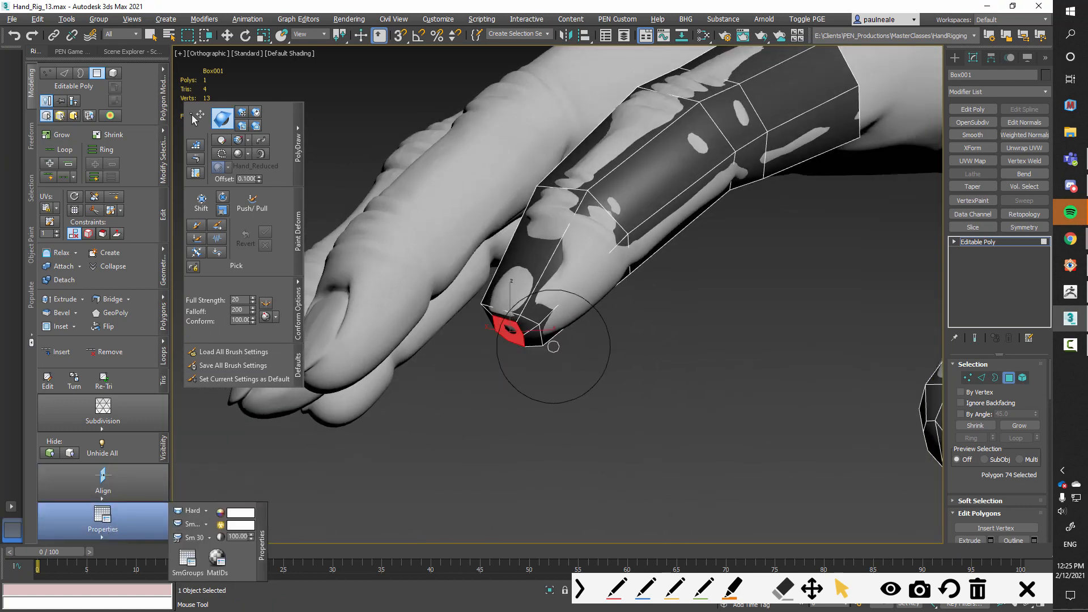
mouse_move(595, 345)
middle_mouse_down("alt")
mouse_move(602, 396)
mouse_move(648, 340)
mouse_move(614, 340)
mouse_move(696, 346)
mouse_move(647, 308)
mouse_move(713, 286)
mouse_move(712, 298)
middle_mouse_up("alt")
Select the whole index finger element and set the Move tool's reference coordinate system to Screen
key("w")
scroll(680, 340, "up", 3)
key("5")
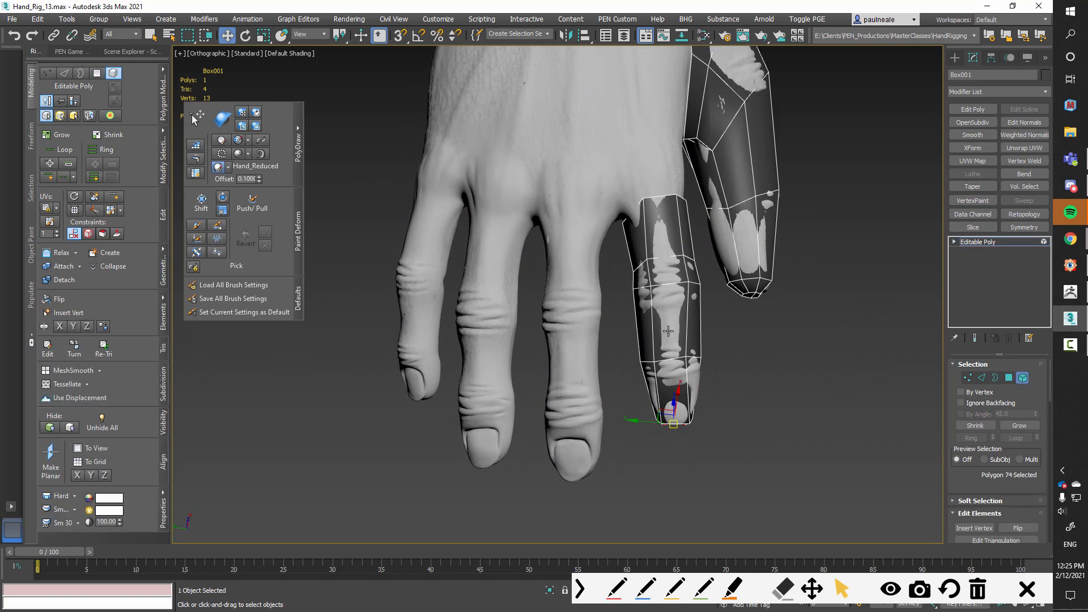
left_click(672, 329)
middle_click_drag(671, 329, 696, 334, "alt")
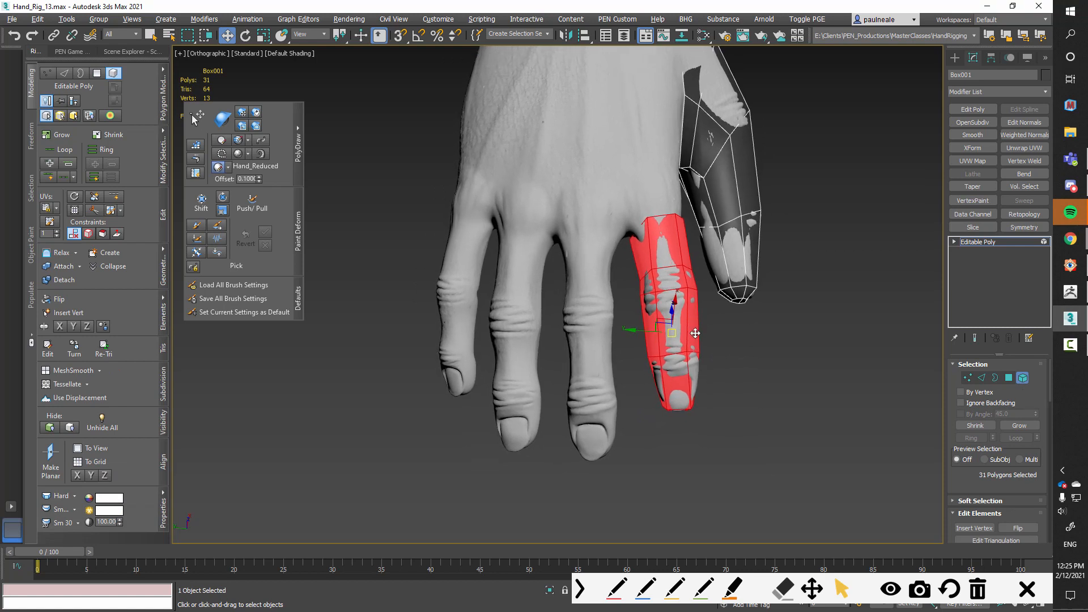
right_click(730, 338)
middle_click_drag(760, 292, 705, 305, "alt")
right_click(743, 337)
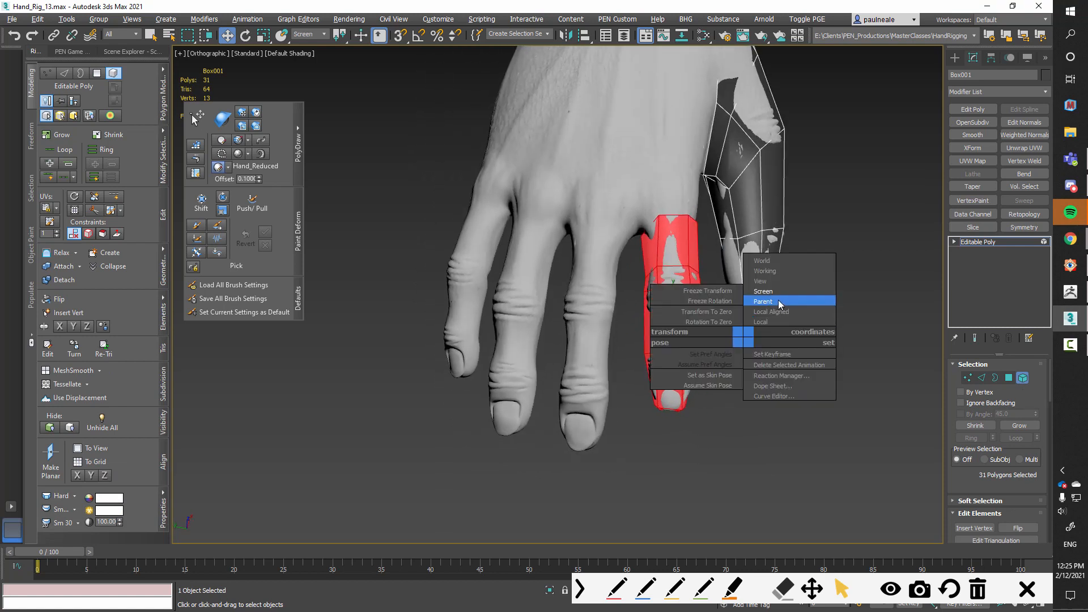
left_click(328, 35)
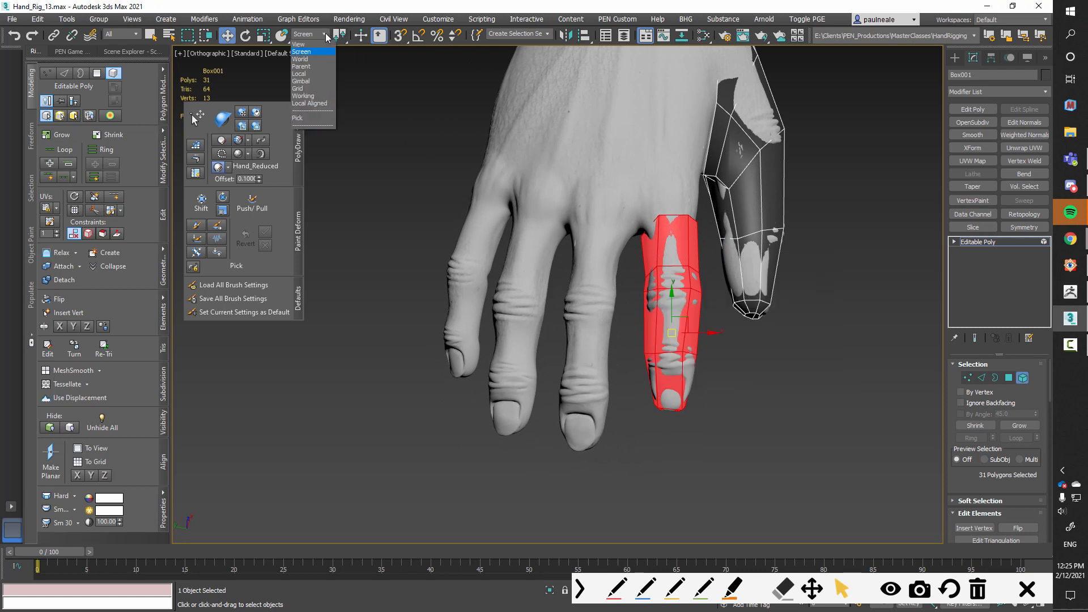
left_click(328, 36)
middle_click_drag(661, 320, 686, 320, "alt")
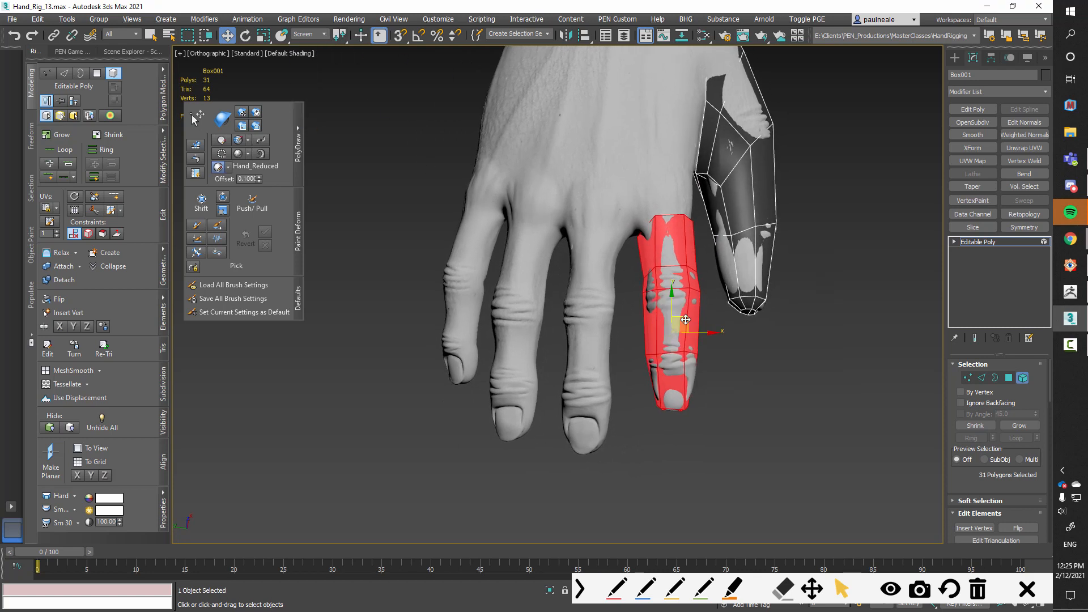
Clone the index finger element over to the middle finger with the Clone To Element option
left_click_drag(676, 318, 602, 337)
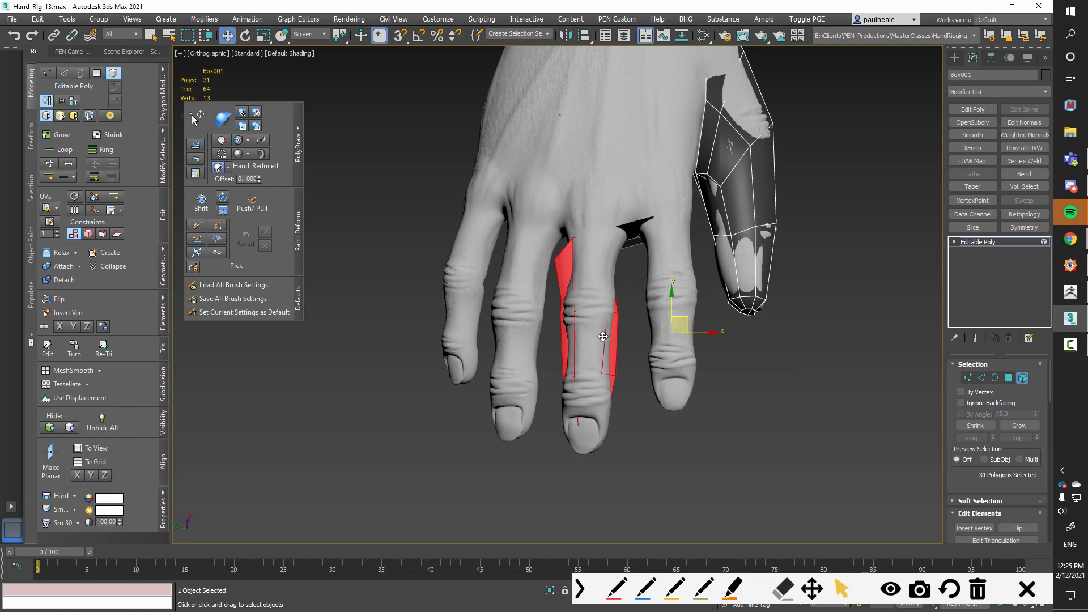
key("ctrl+z")
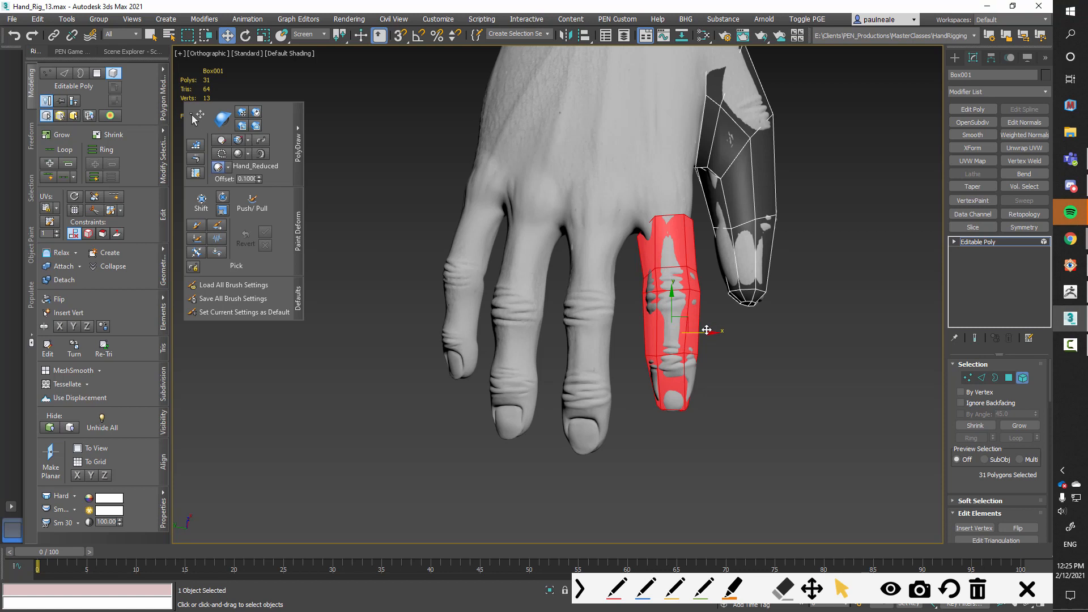
left_click_drag(680, 318, 628, 348, "shift")
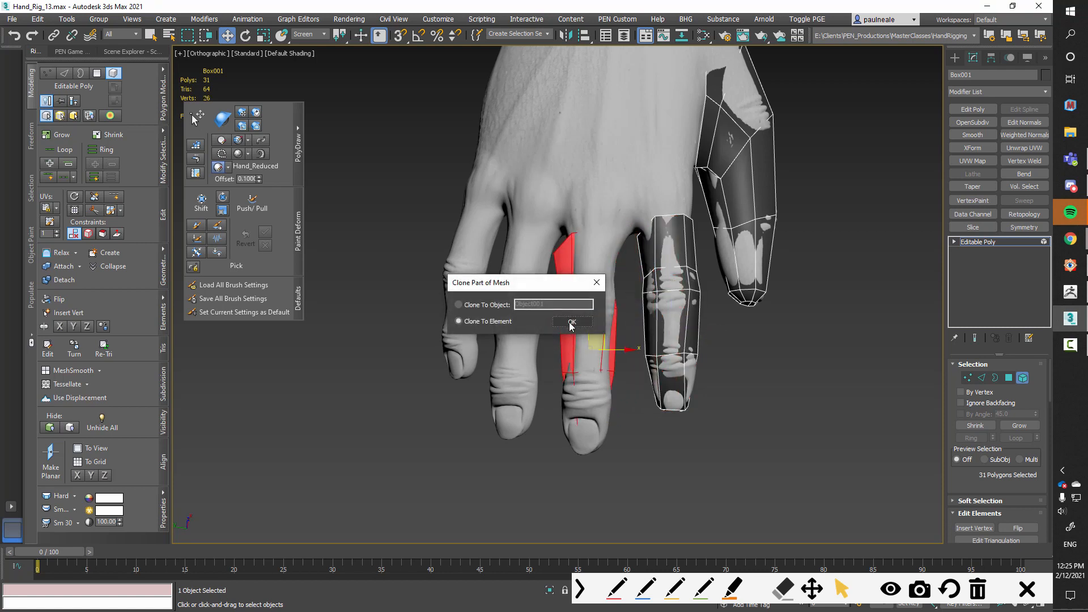
left_click(572, 324)
Rotate the cloned finger element in Screen coordinates to align it with the middle finger's direction
mouse_move(572, 324)
middle_mouse_down("alt")
mouse_move(636, 333)
mouse_move(645, 323)
middle_mouse_up("alt")
key("e")
right_click(645, 324, "alt")
left_click(682, 278)
middle_click_drag(682, 278, 645, 298, "alt")
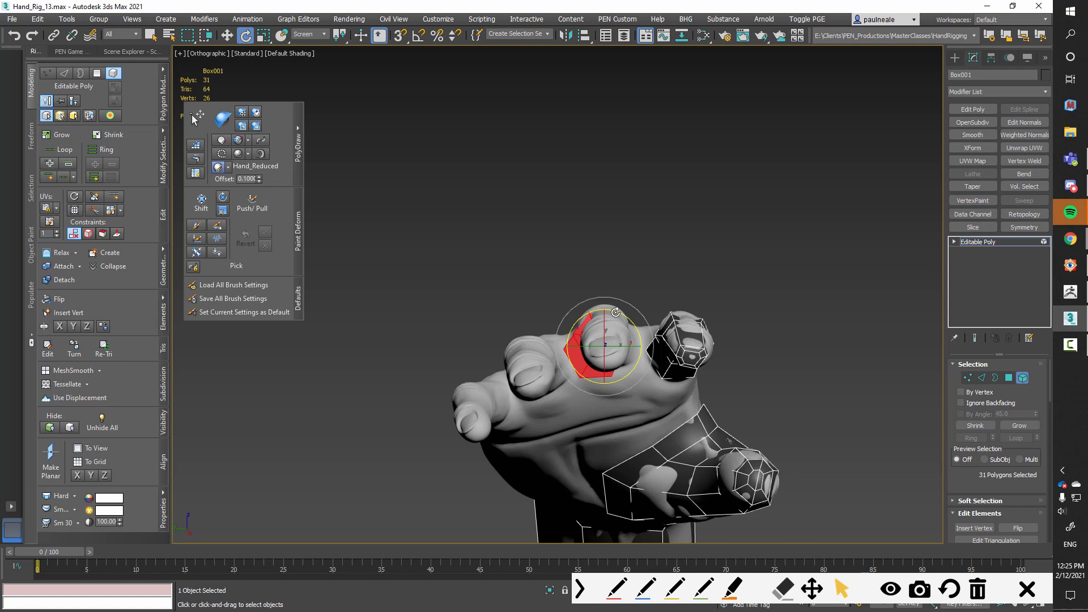
left_click_drag(600, 324, 617, 347)
middle_click_drag(624, 345, 643, 329, "alt")
left_click_drag(632, 324, 633, 325)
middle_click_drag(653, 329, 649, 323, "alt")
left_click_drag(621, 346, 635, 350)
middle_click_drag(635, 347, 623, 345, "alt")
Scale the cloned element lengthwise in Screen coordinates and move it to match the middle finger's length and position
key("r")
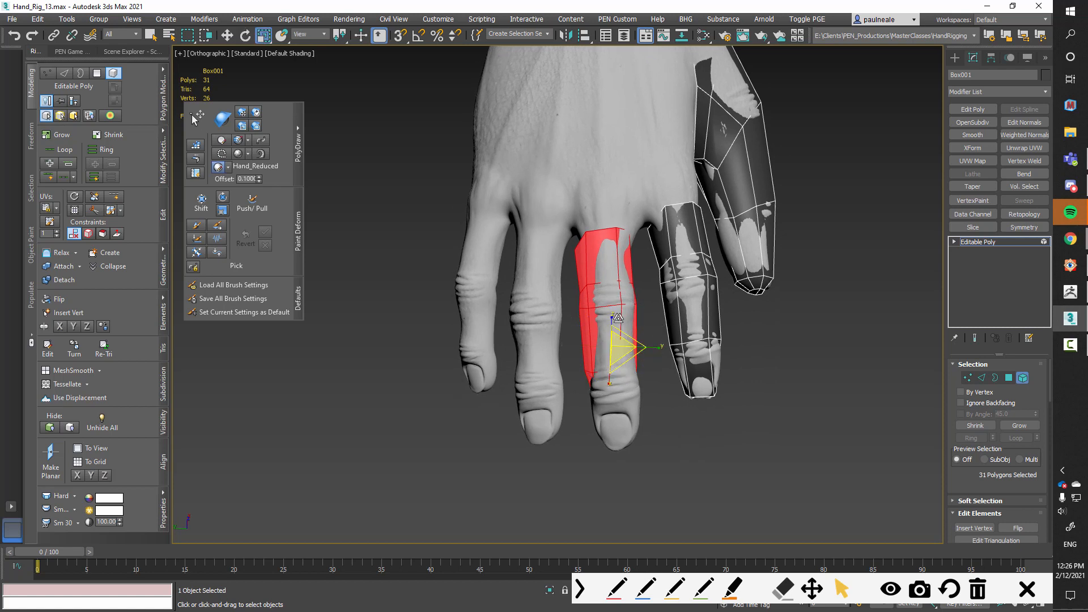
right_click(602, 318)
left_click(626, 266)
left_click_drag(611, 308, 611, 295)
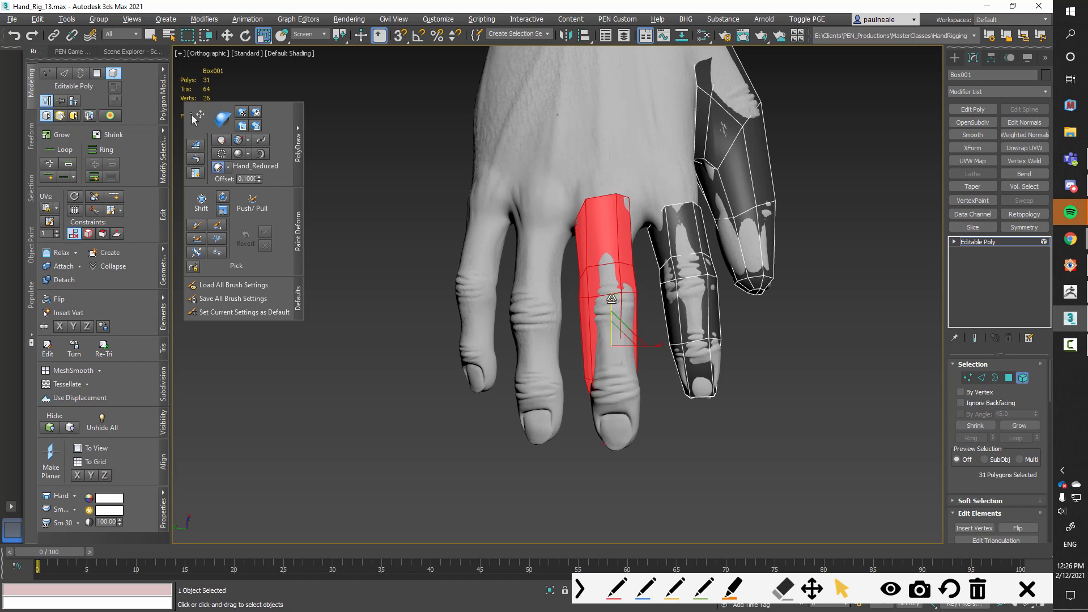
key("w")
mouse_move(626, 330)
left_mouse_down()
mouse_move(627, 357)
mouse_move(627, 347)
left_mouse_up()
middle_click_drag(627, 344, 661, 343, "alt")
key("r")
left_click_drag(612, 313, 611, 324)
middle_click_drag(622, 319, 637, 241, "alt")
key("w")
Brush the cloned middle finger mesh with the Move Conform brush so its base and knuckle loops follow the sculpt
left_click(222, 118)
mouse_move(610, 295)
middle_mouse_down("alt")
mouse_move(721, 347)
mouse_move(702, 343)
middle_mouse_up("alt")
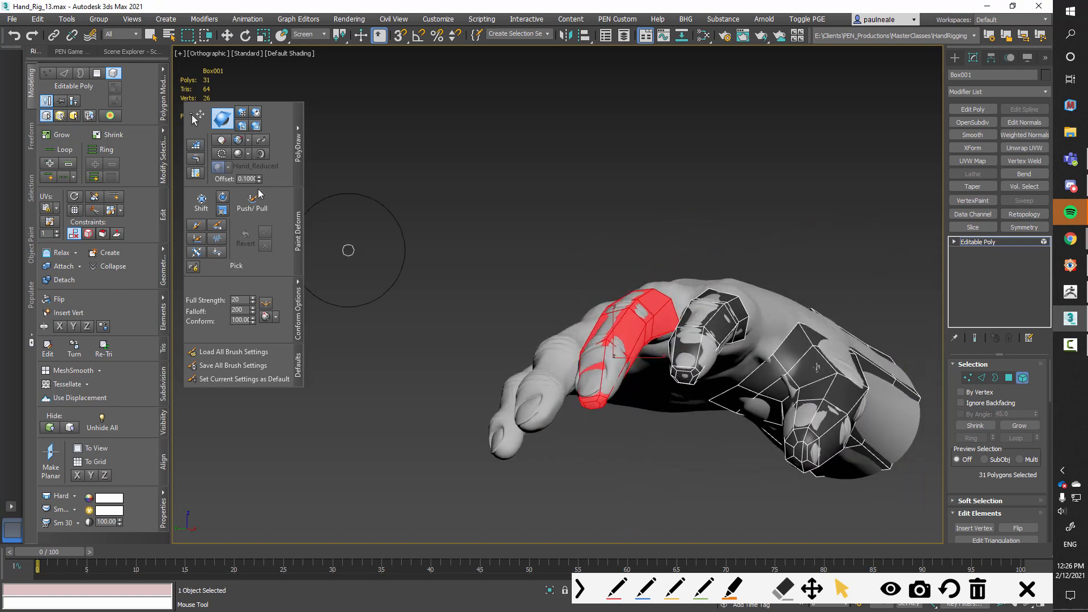
mouse_move(521, 318)
middle_mouse_down("alt")
mouse_move(563, 288)
mouse_move(539, 267)
middle_mouse_up("alt")
middle_click_drag(629, 373, 674, 371, "alt")
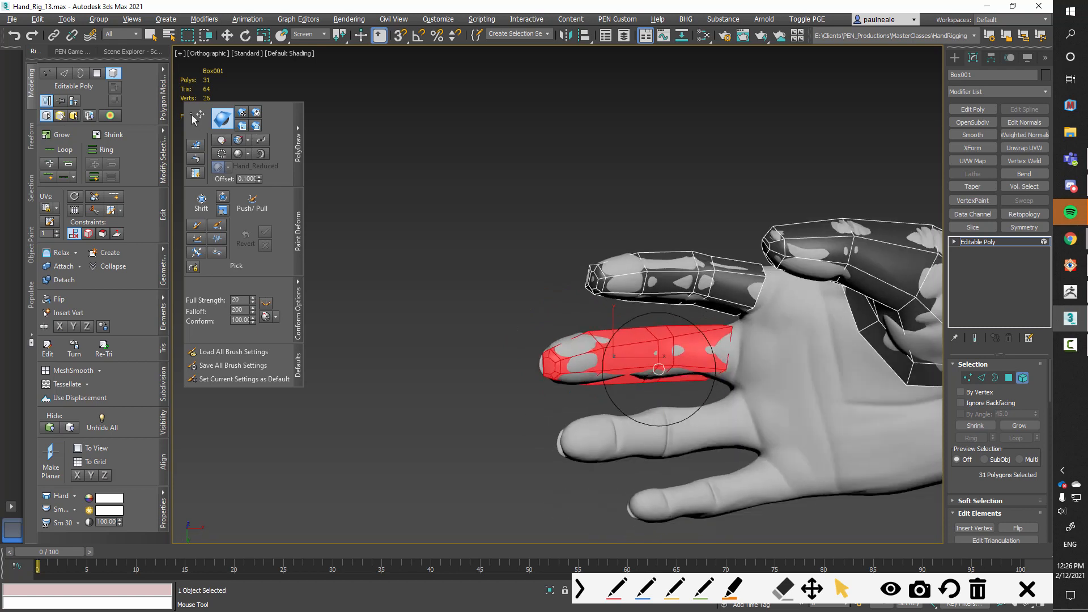
scroll(735, 356, "up", 4)
middle_click_drag(735, 356, 733, 328, "alt")
left_click(242, 112)
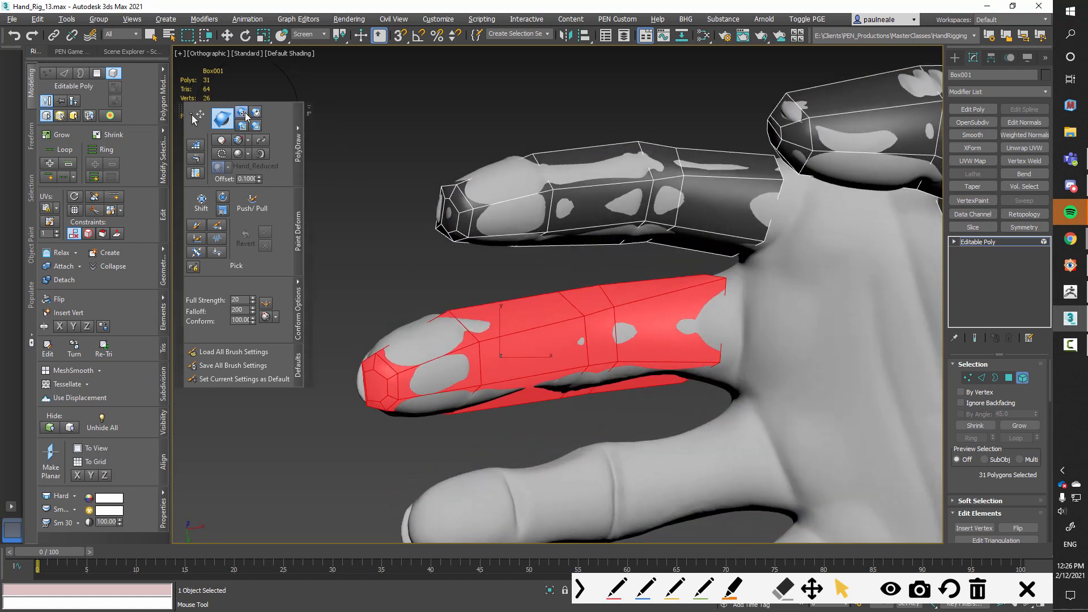
left_click_drag(723, 286, 731, 364)
middle_click_drag(716, 336, 699, 318, "alt")
left_click_drag(611, 302, 612, 310)
mouse_move(629, 331)
middle_mouse_down("alt")
mouse_move(621, 324)
mouse_move(642, 346)
mouse_move(643, 320)
middle_mouse_up("alt")
Make the mesh see-through, clear the selection and drag the middle finger's knuckle vertices into place on the sculpt
key("alt+x")
key("w")
left_click(637, 399)
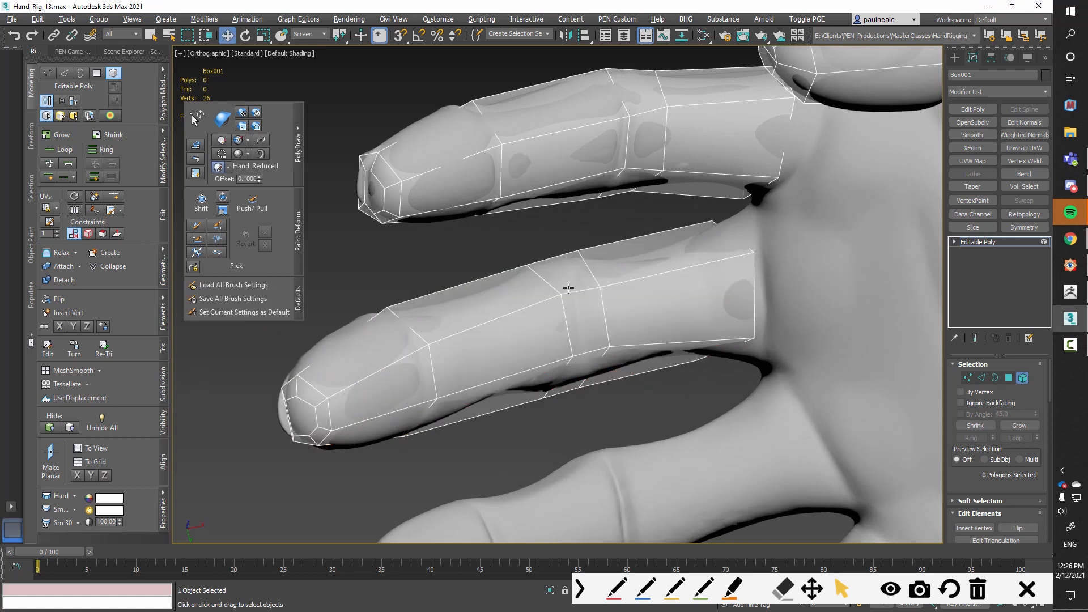
left_click(197, 117)
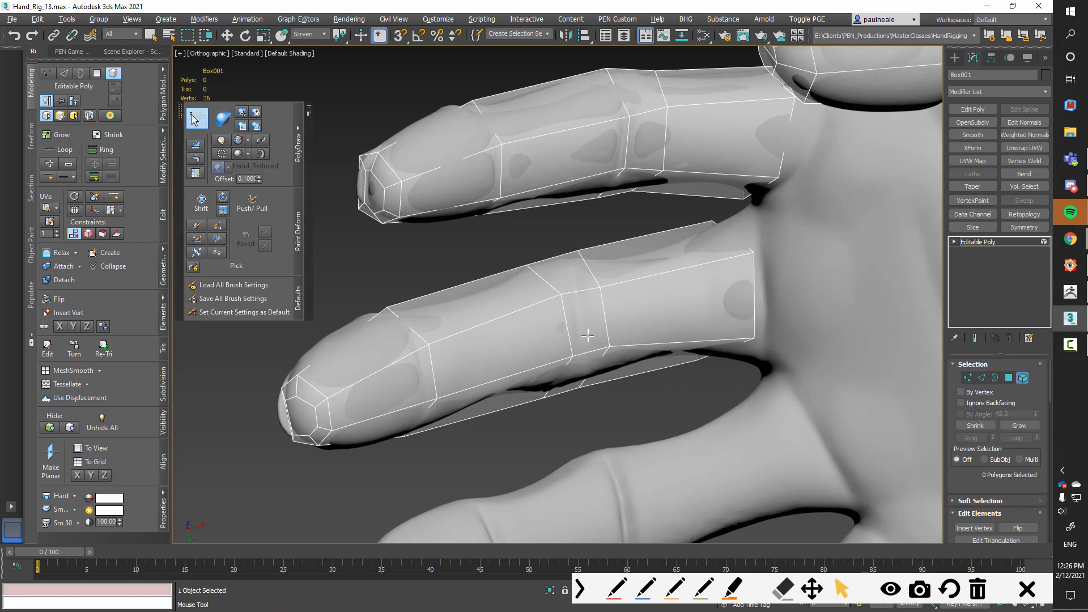
left_click_drag(577, 291, 576, 288)
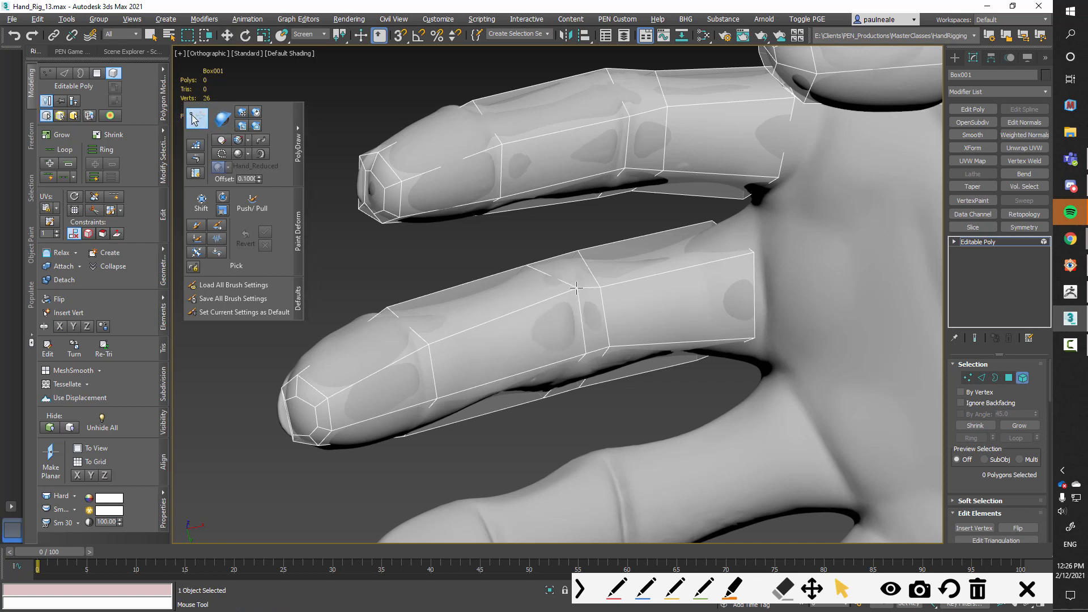
middle_click_drag(594, 258, 641, 401, "alt")
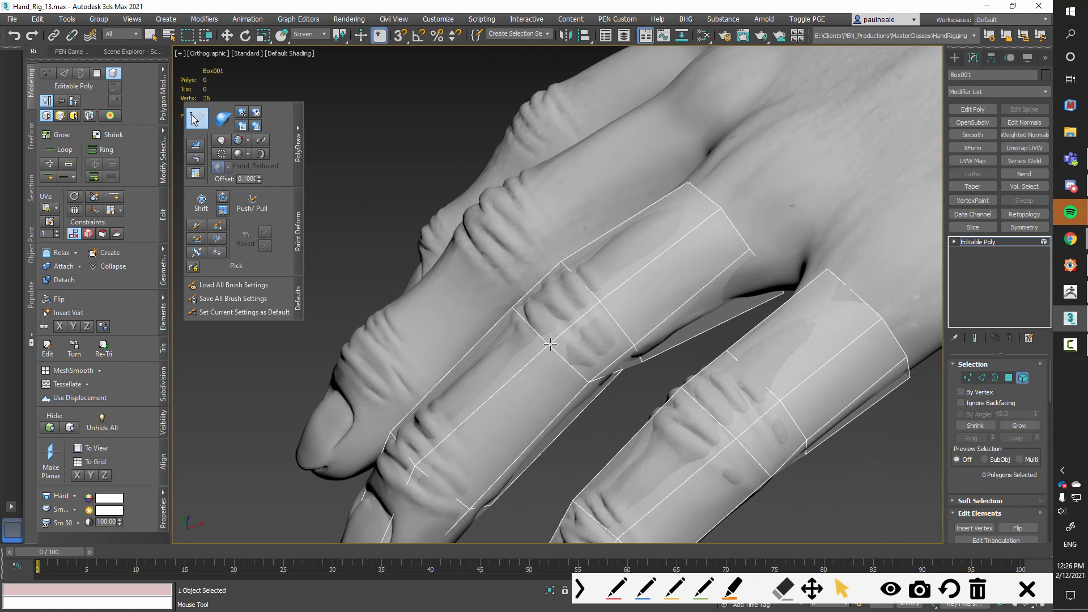
left_click_drag(535, 331, 558, 309, "shift")
left_click_drag(589, 382, 610, 361)
mouse_move(628, 344)
middle_mouse_down("alt")
mouse_move(739, 328)
mouse_move(736, 297)
mouse_move(476, 253)
mouse_move(503, 279)
mouse_move(663, 365)
mouse_move(646, 304)
mouse_move(632, 348)
middle_mouse_up("alt")
Switch to vertex level and refine individual vertices around the middle finger's knuckle loops
key("1")
left_click(589, 333)
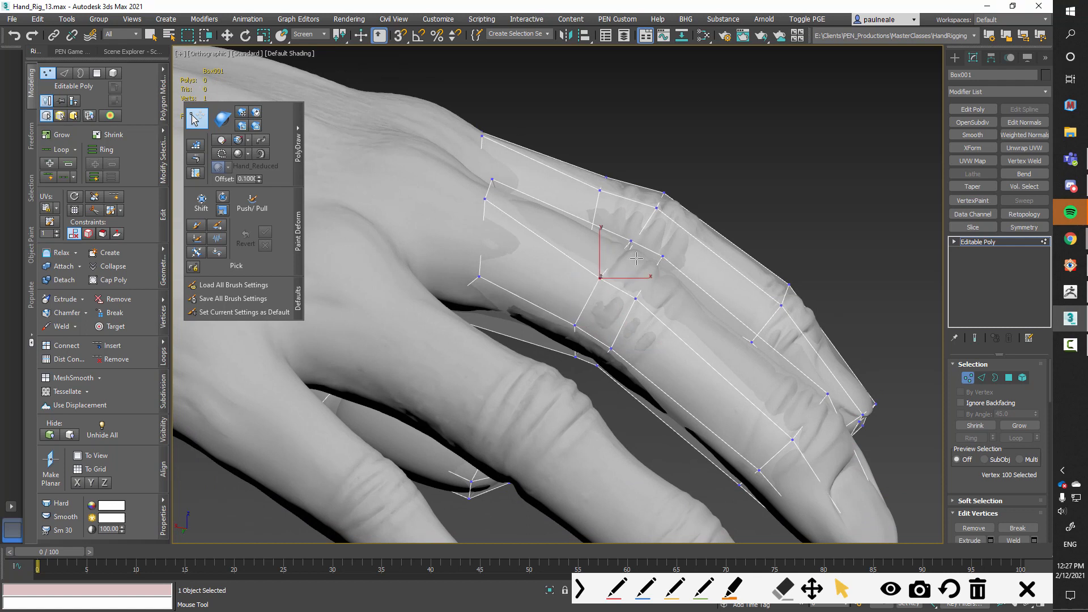
middle_click_drag(636, 259, 613, 346, "alt")
left_click(516, 230)
left_click(451, 265)
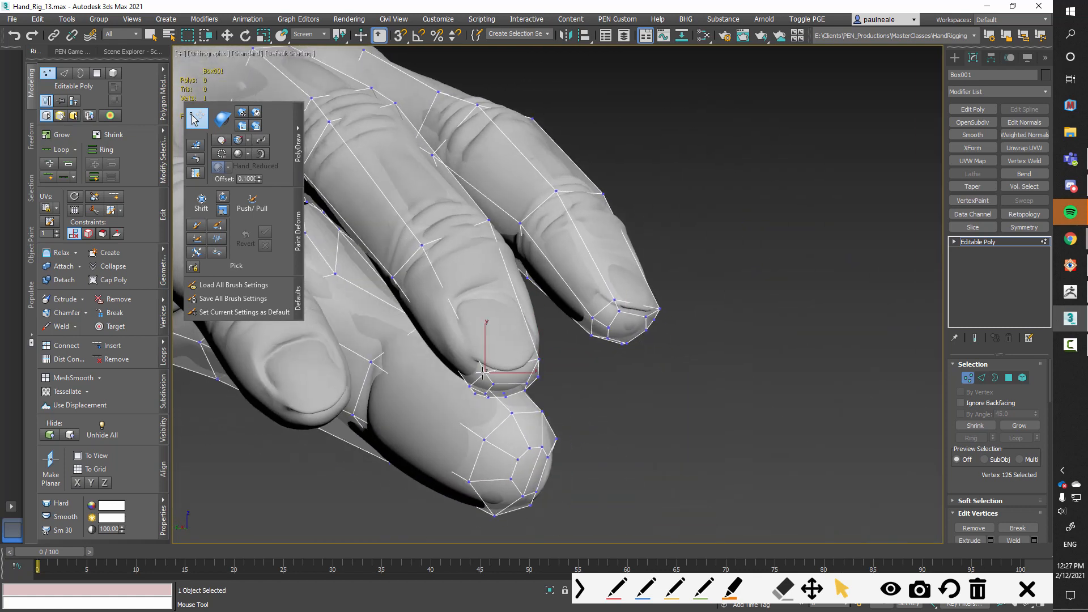
Adjust the vertices around the middle fingertip to follow the shape of the tip
left_click(536, 385)
middle_click_drag(479, 363, 626, 309, "alt")
left_click(493, 332)
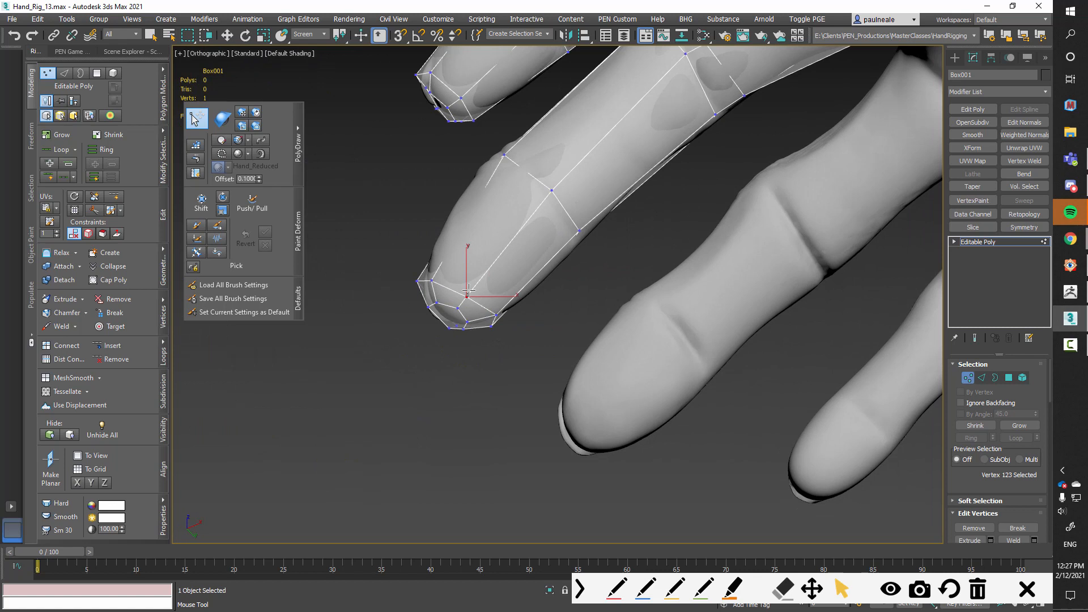
middle_click_drag(465, 277, 494, 314, "alt")
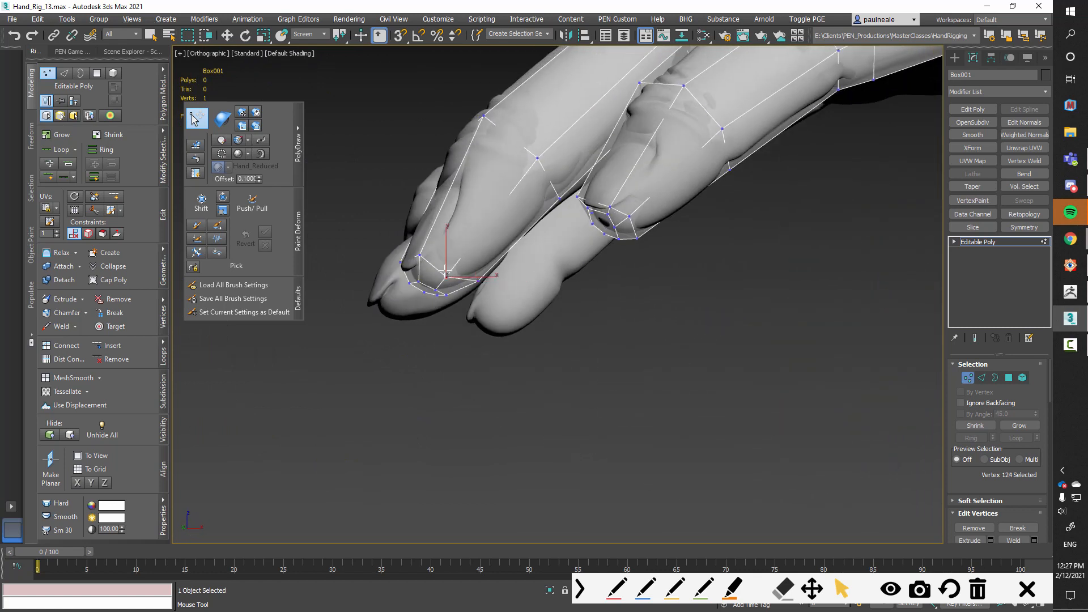
middle_click_drag(456, 260, 529, 267, "alt")
scroll(529, 272, "up", 5)
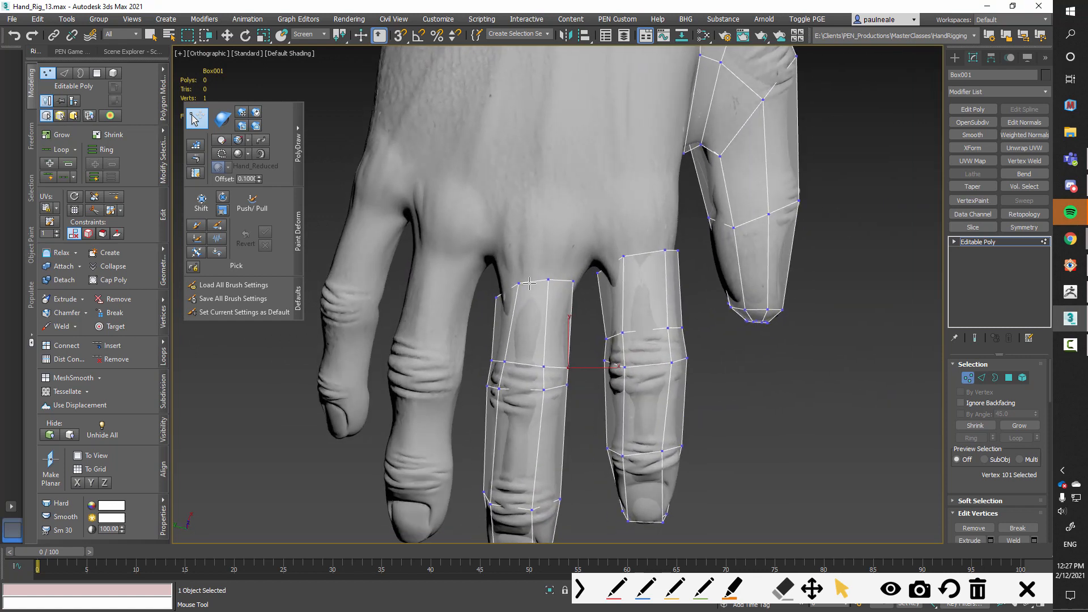
Drag the middle finger's base vertices up toward the finger webbing and adjust a side vertex at the index finger's knuckle
scroll(570, 273, "down", 5)
middle_click_drag(569, 274, 519, 354, "alt")
left_click_drag(519, 354, 556, 342)
middle_click_drag(552, 340, 531, 190, "alt")
middle_click_drag(512, 326, 527, 297, "alt")
left_click(580, 353)
left_click_drag(579, 355, 574, 352)
left_click(585, 343)
middle_click_drag(578, 363, 565, 524, "alt")
left_click(672, 246)
middle_click_drag(572, 482, 638, 270)
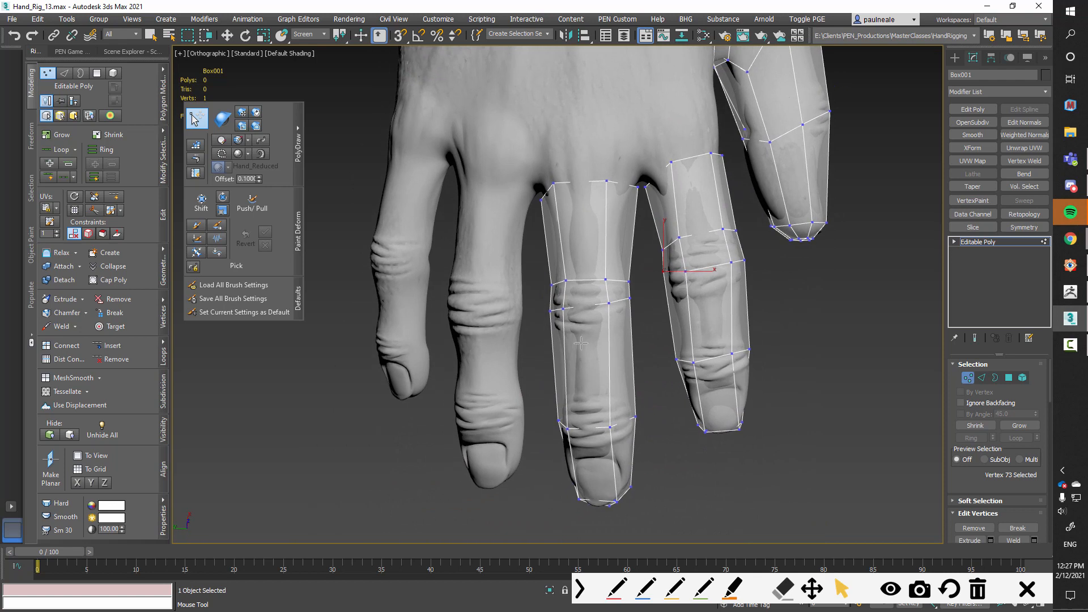
Select the whole middle finger element with the Move tool
key("5")
middle_click_drag(581, 342, 690, 321, "alt")
key("w")
left_click(697, 330)
scroll(638, 326, "down", 2)
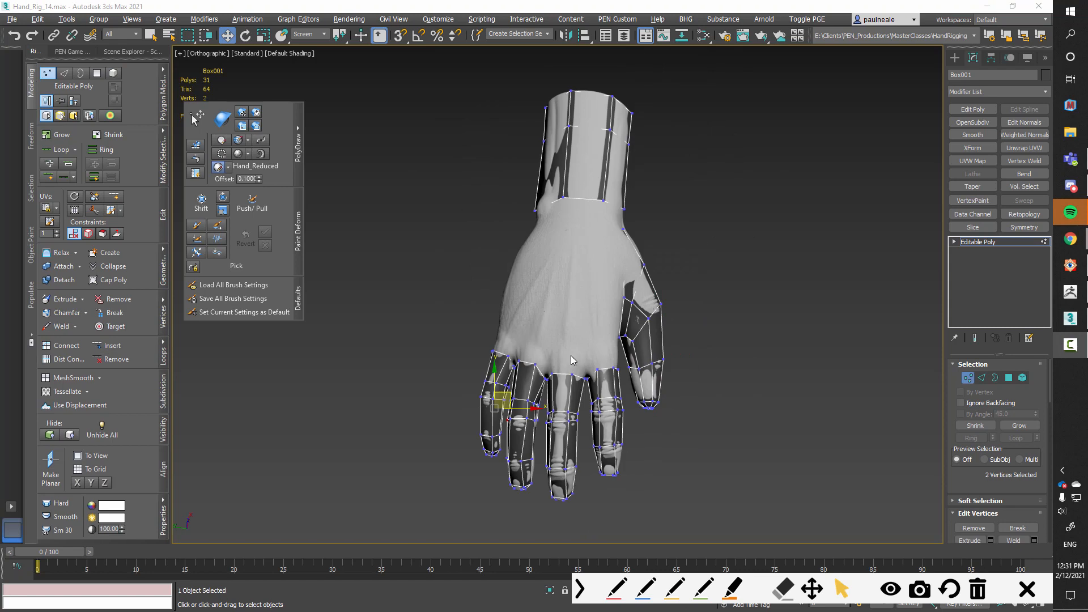
Examine how the finger, thumb and wrist loops line up around the unfilled back of the hand
middle_click_drag(626, 359, 655, 346, "alt")
scroll(620, 334, "up", 5)
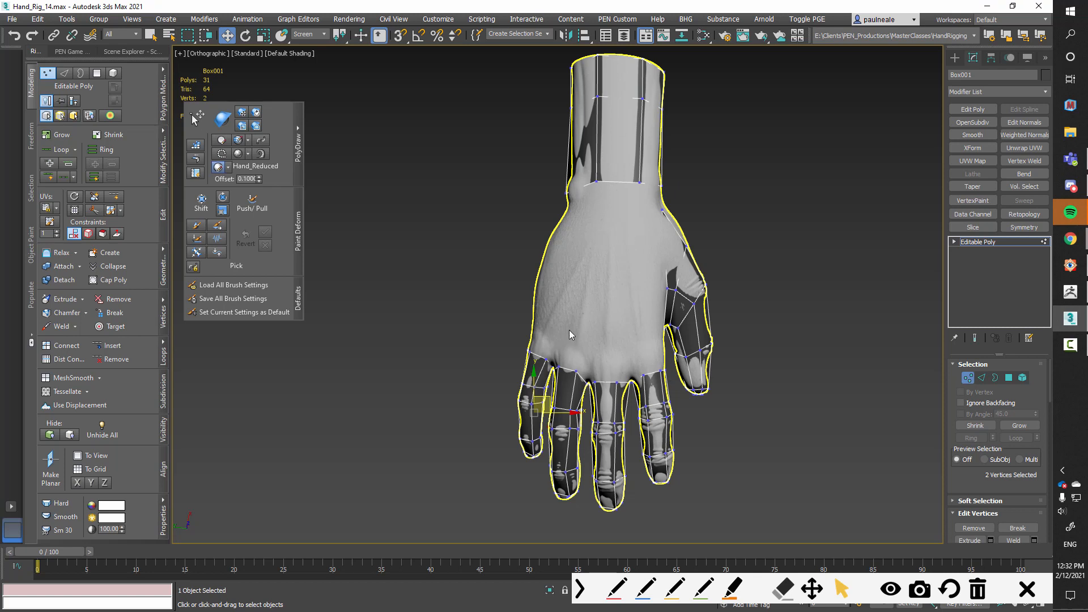
middle_click_drag(697, 323, 639, 267, "alt")
scroll(627, 306, "up", 2)
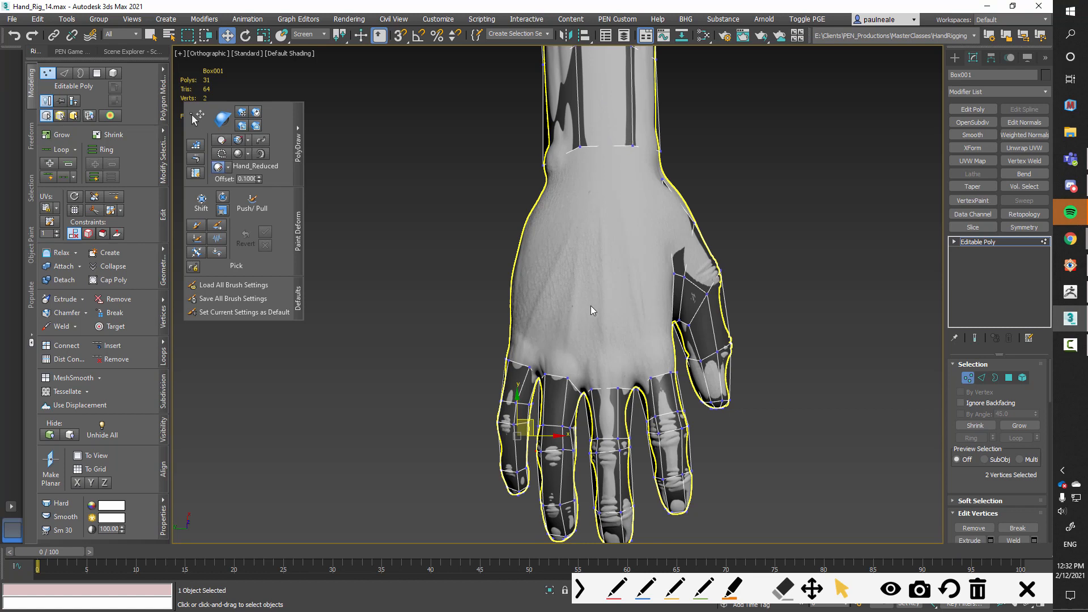
middle_click_drag(648, 367, 648, 324, "alt")
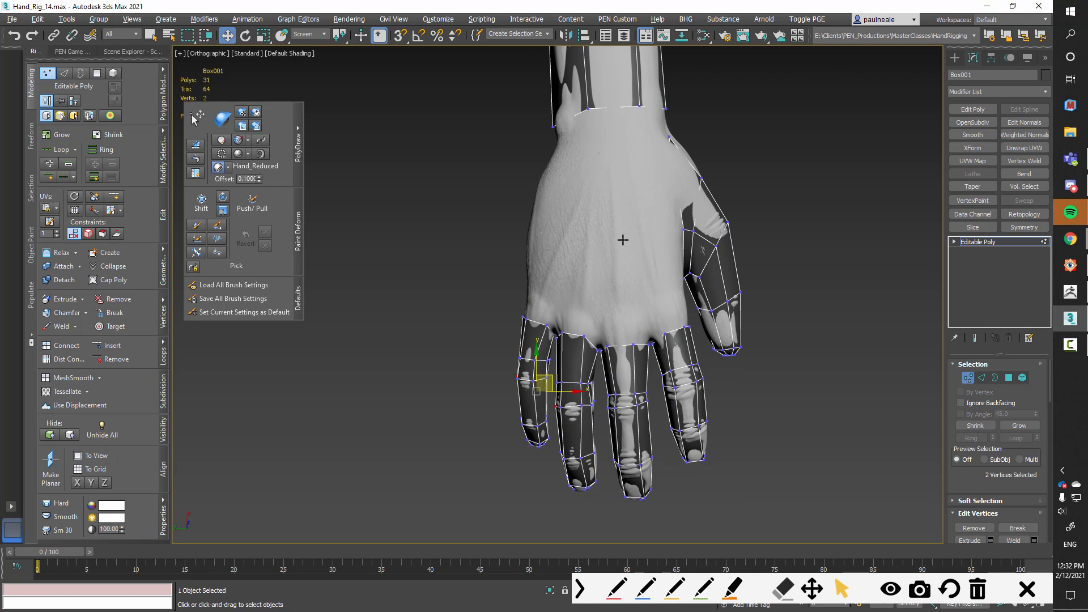
scroll(641, 288, "up", 3)
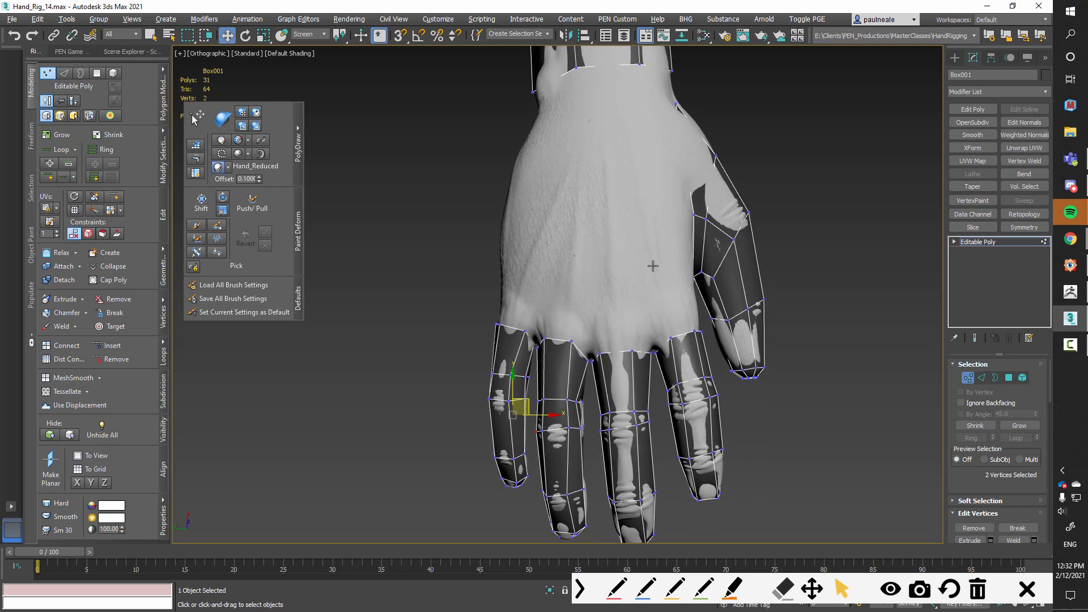
middle_click_drag(647, 299, 619, 293)
middle_click_drag(617, 293, 614, 324, "alt")
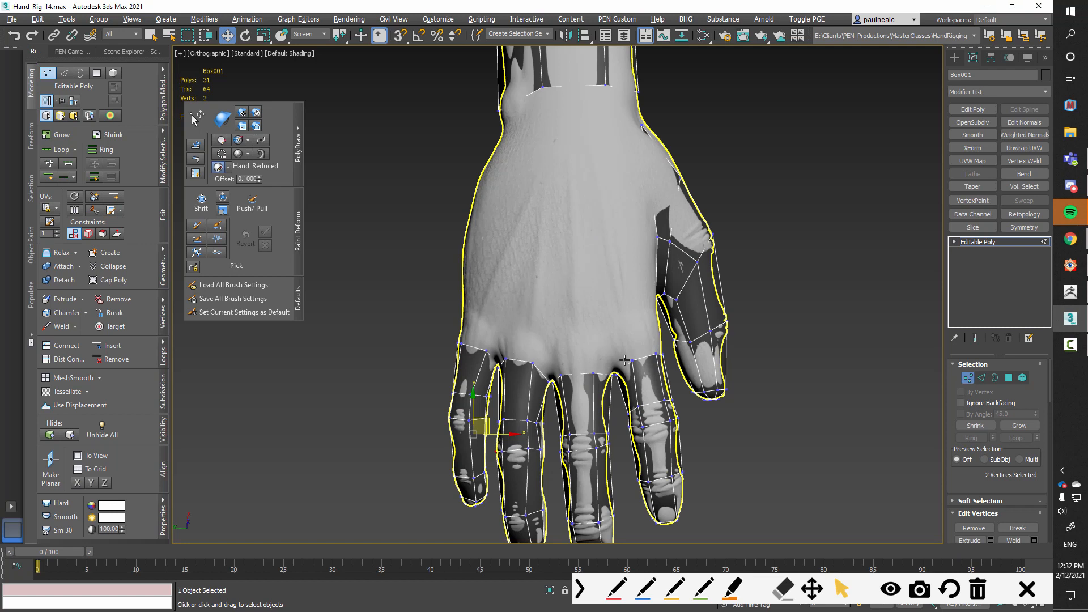
Draw two roughly parallel topology arcs over the back of the hand, from the little-finger side around below the wrist to the index finger
left_click(238, 141)
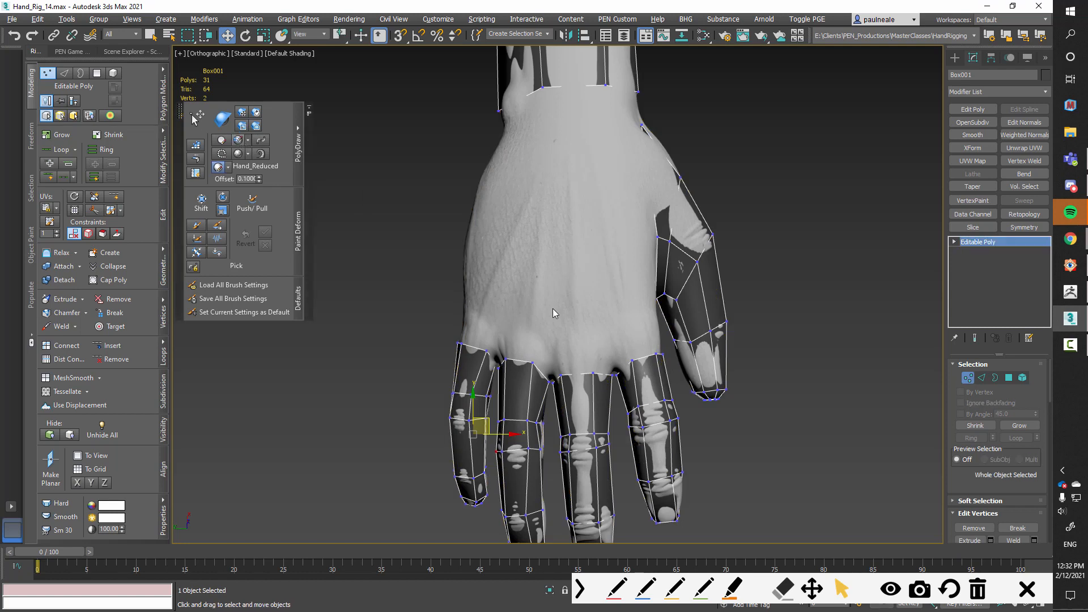
middle_click_drag(551, 309, 597, 342, "alt")
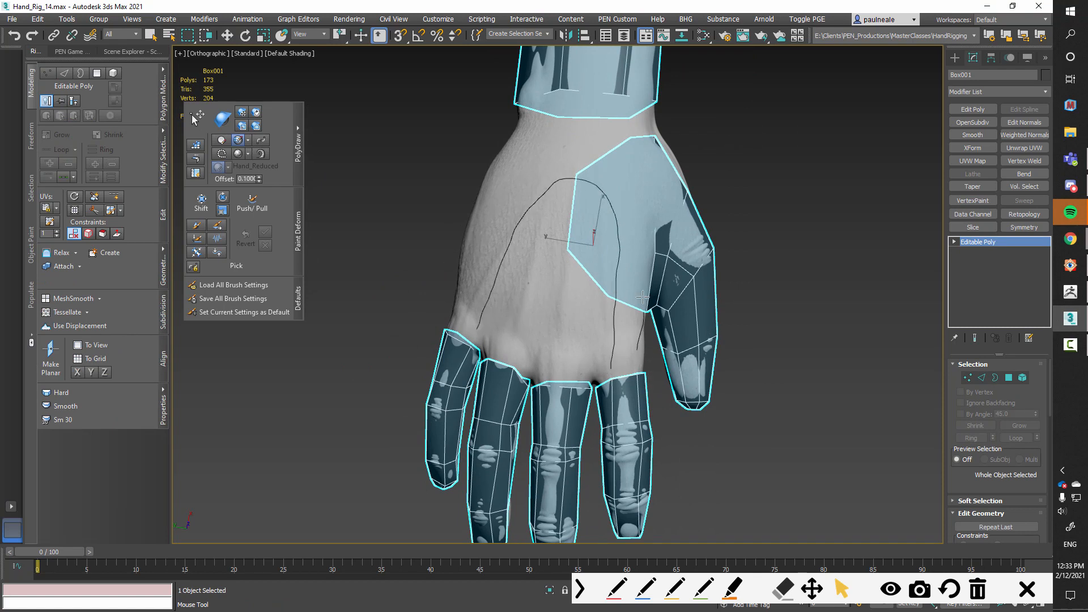
left_click_drag(641, 227, 581, 150)
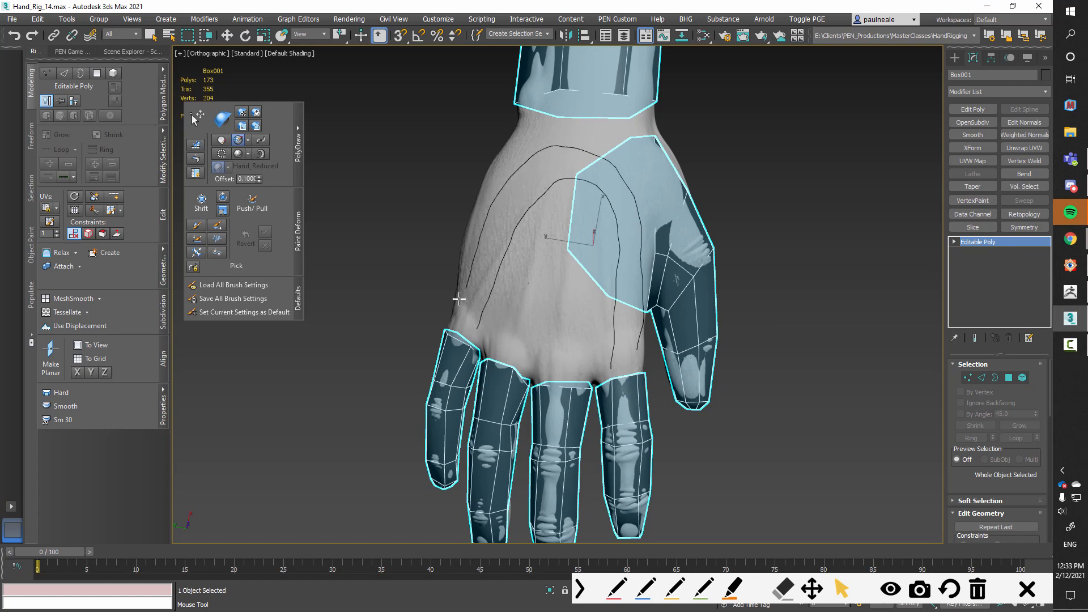
middle_click_drag(578, 287, 528, 306, "alt")
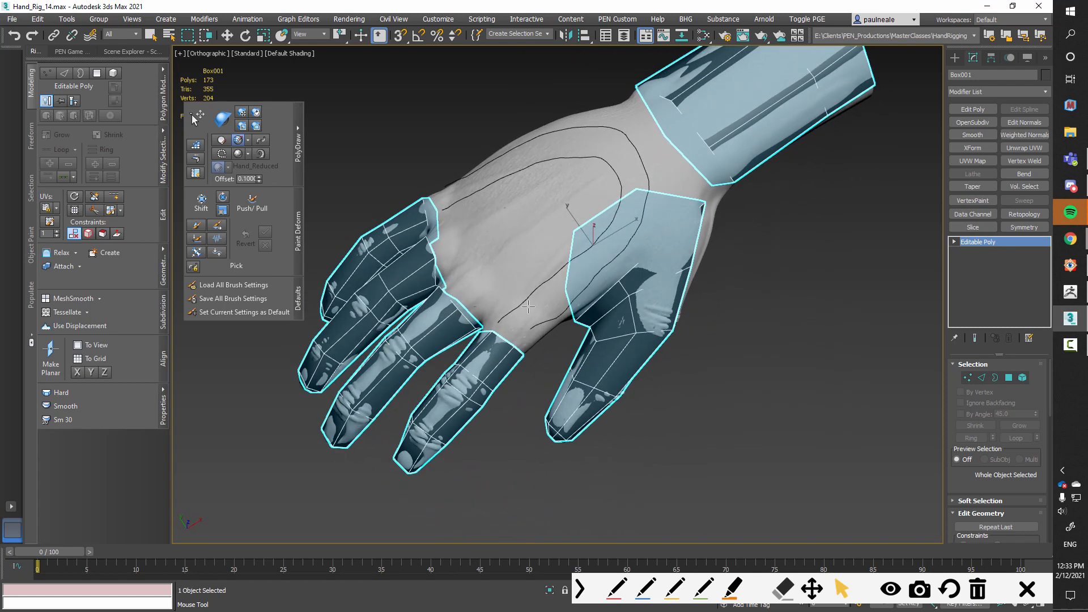
Draw cross strokes between the two arcs to divide the band into quads, and generate the polygon strip
middle_click_drag(567, 272, 560, 250, "alt")
left_click_drag(540, 247, 563, 285)
middle_click_drag(591, 242, 616, 209, "alt")
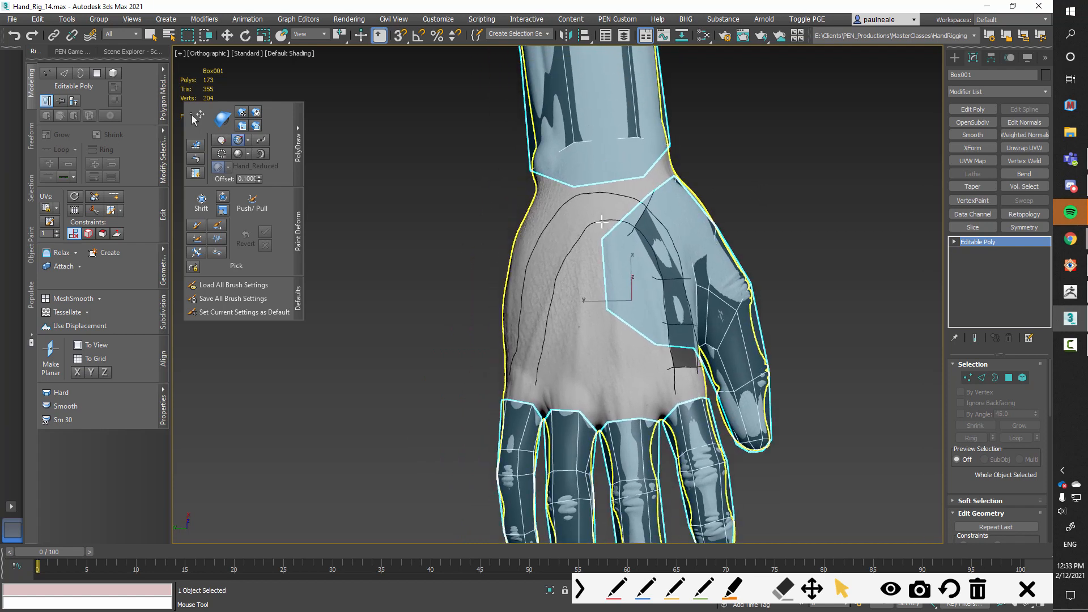
left_click_drag(602, 221, 598, 178)
left_click_drag(575, 253, 526, 228)
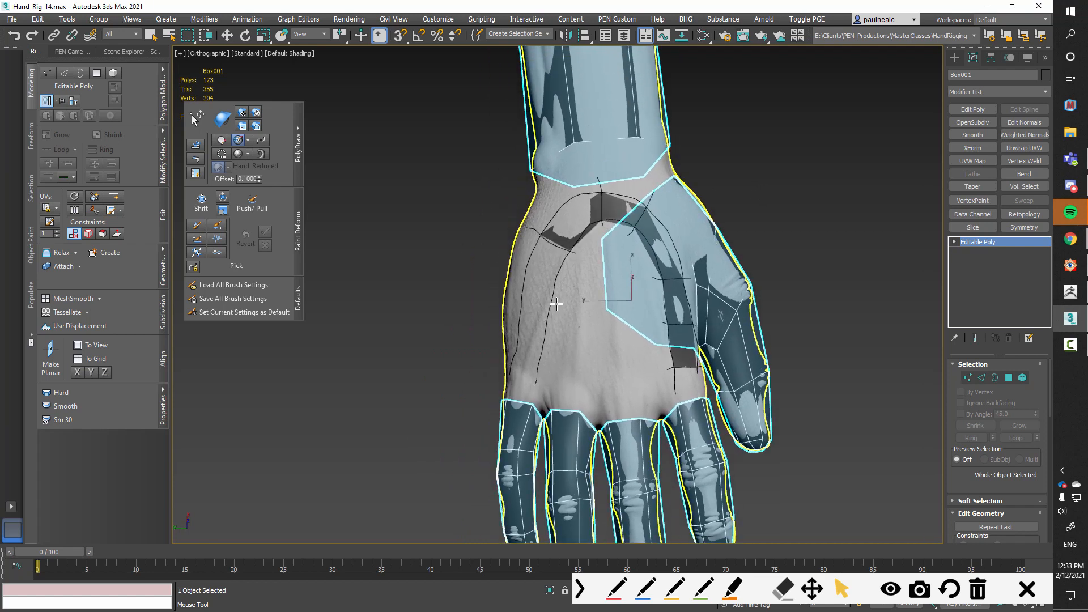
left_click_drag(555, 304, 534, 311)
left_click_drag(544, 370, 509, 363)
middle_click_drag(631, 356, 624, 357, "alt")
left_click_drag(554, 332, 509, 327)
mouse_move(581, 342)
middle_mouse_down("alt")
mouse_move(565, 345)
mouse_move(580, 350)
mouse_move(512, 287)
mouse_move(608, 334)
mouse_move(580, 295)
mouse_move(588, 287)
middle_mouse_up("alt")
right_click(603, 329)
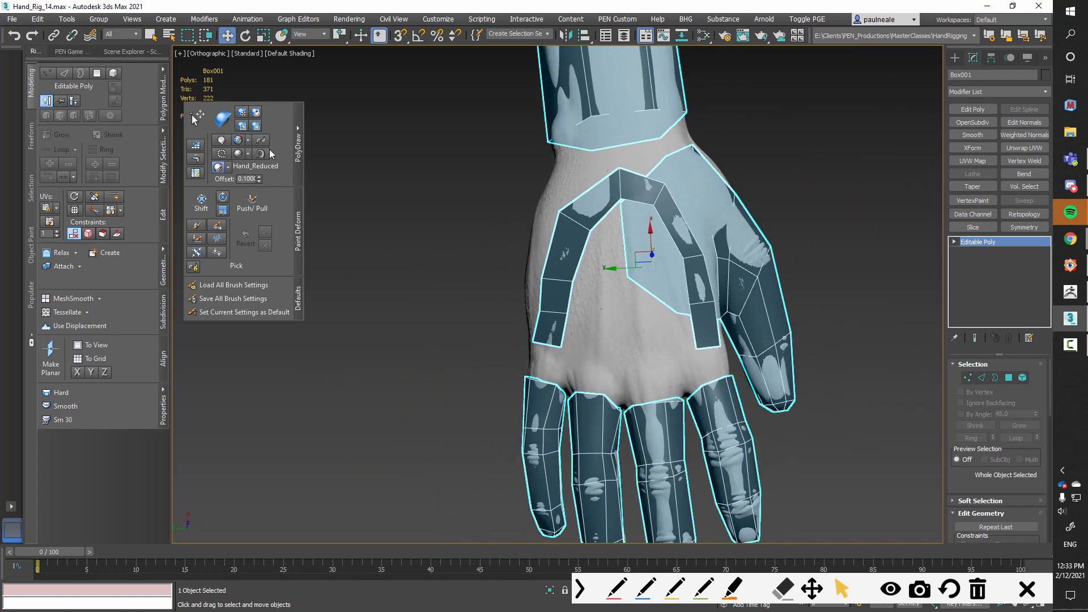
Move the strip's vertices nearest the wrist outward to shape the curve across the back of the hand
left_click(197, 118)
left_click_drag(573, 222, 567, 209)
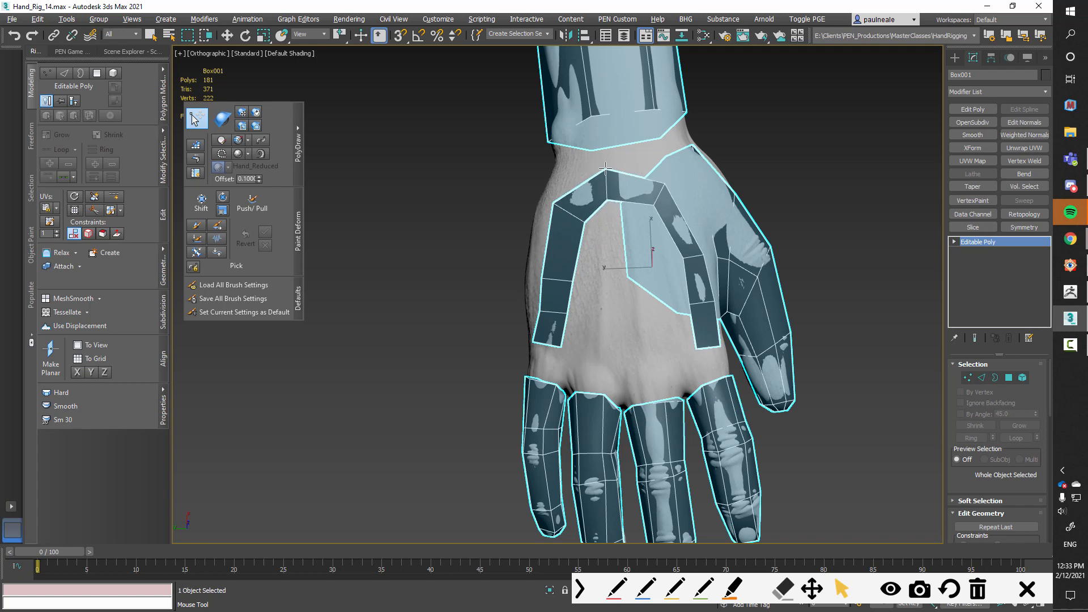
left_click_drag(606, 168, 599, 168)
middle_click_drag(601, 170, 571, 172, "alt")
left_click_drag(674, 185, 682, 170)
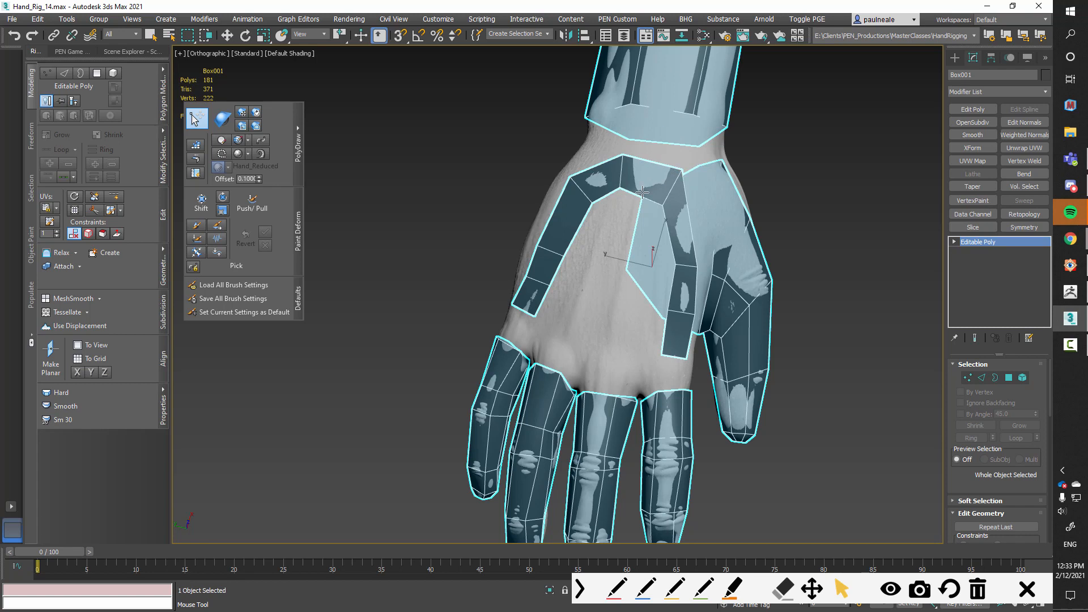
middle_click_drag(666, 206, 732, 191, "alt")
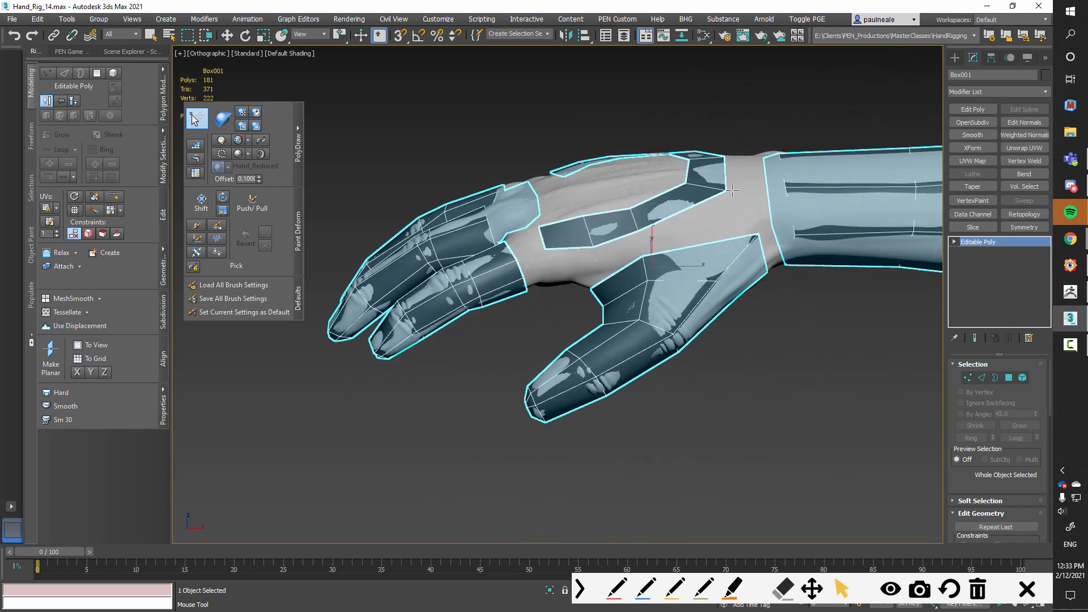
Move the vertices at the strip's open end toward the index finger's base
middle_click_drag(704, 252, 783, 293, "alt")
left_click_drag(535, 329, 534, 346)
middle_click_drag(582, 349, 630, 347, "alt")
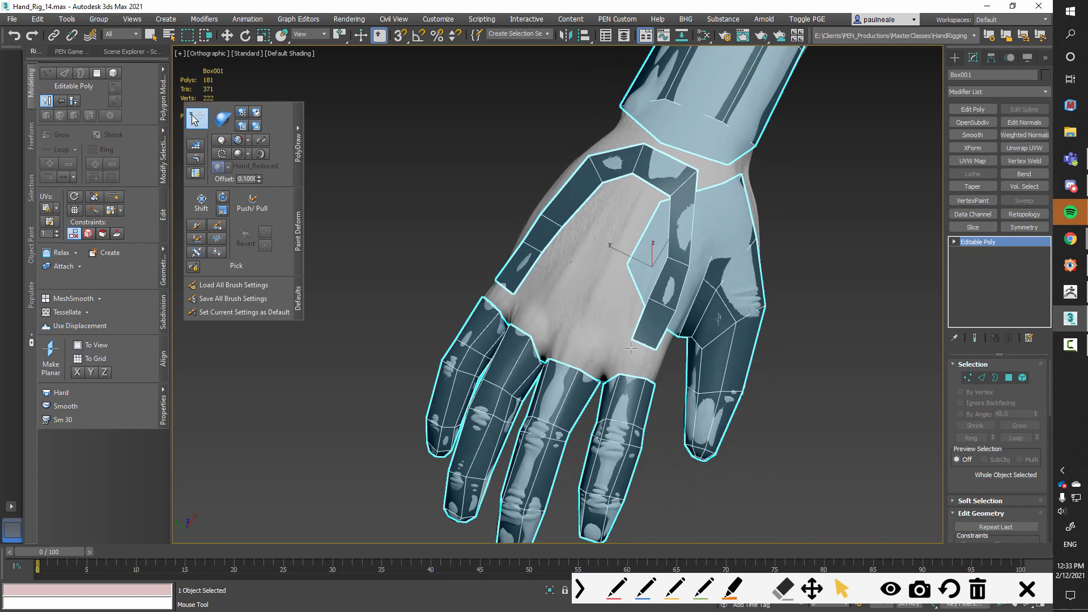
left_click_drag(633, 340, 623, 348)
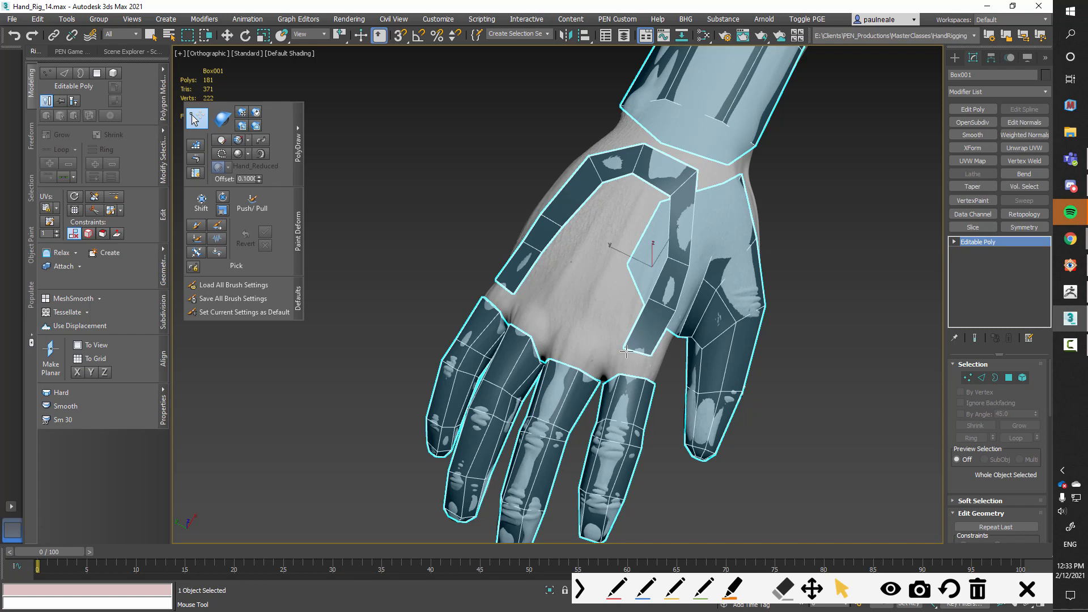
Build polygons that bridge the strip's two open ends to the bases of the index and little fingers
left_click(199, 147)
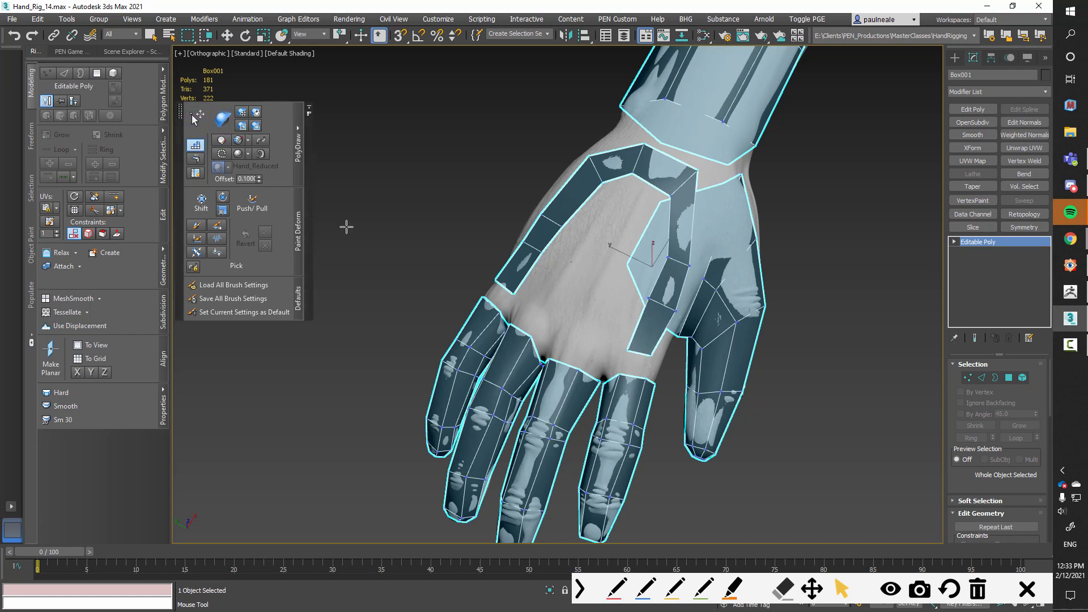
left_click(633, 364, "shift")
middle_click_drag(647, 358, 410, 268, "alt")
Remove the cross edge at the strip's corner on the little-finger side of the hand
left_click(196, 118)
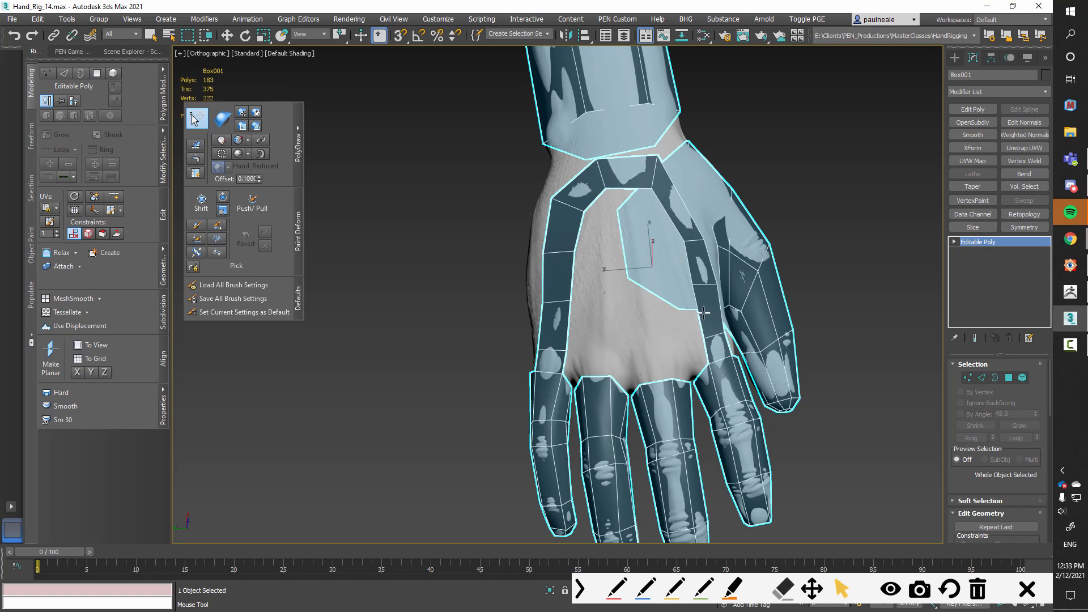
middle_click_drag(605, 186, 555, 235, "alt")
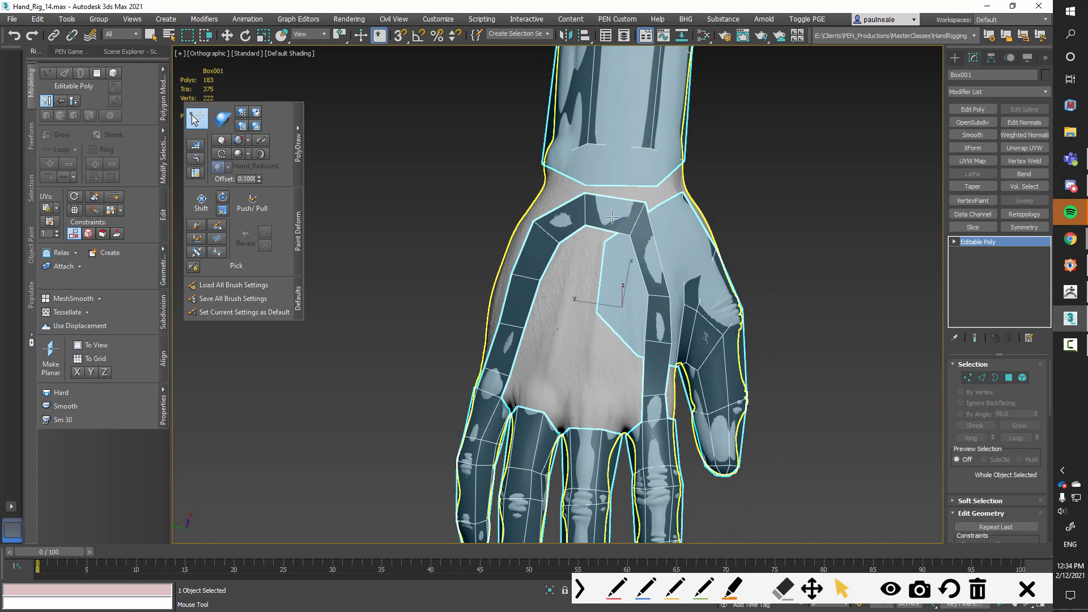
middle_click_drag(638, 233, 644, 260, "alt")
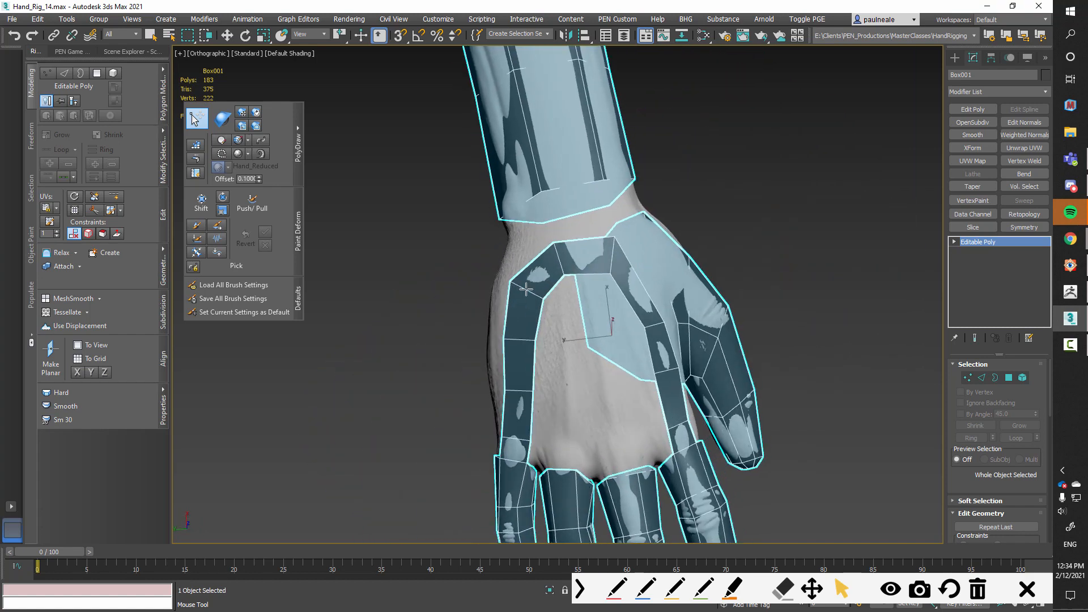
key("w")
key("2")
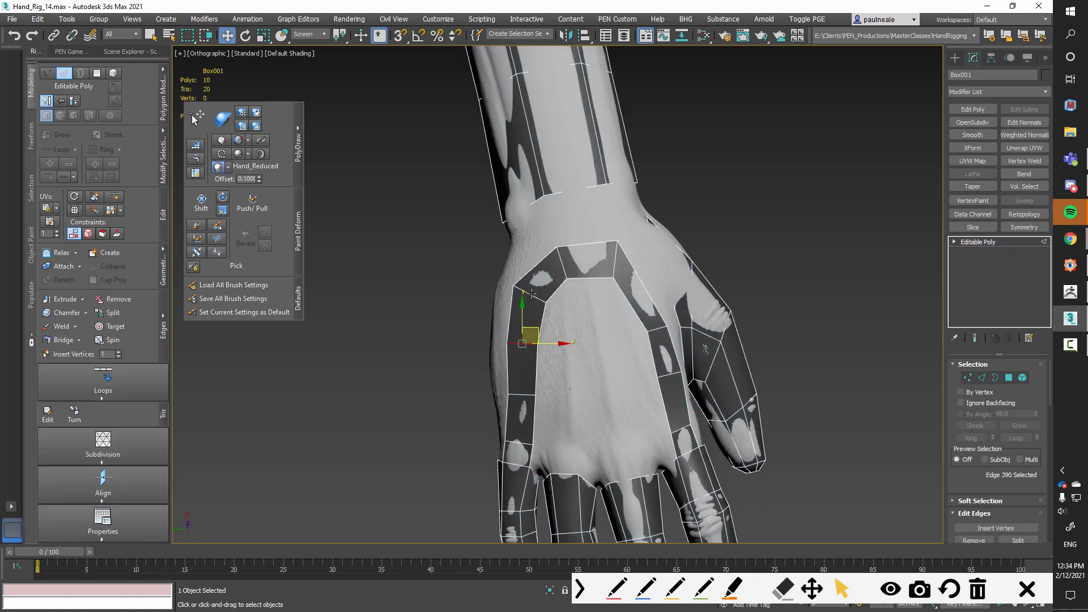
left_click(532, 294)
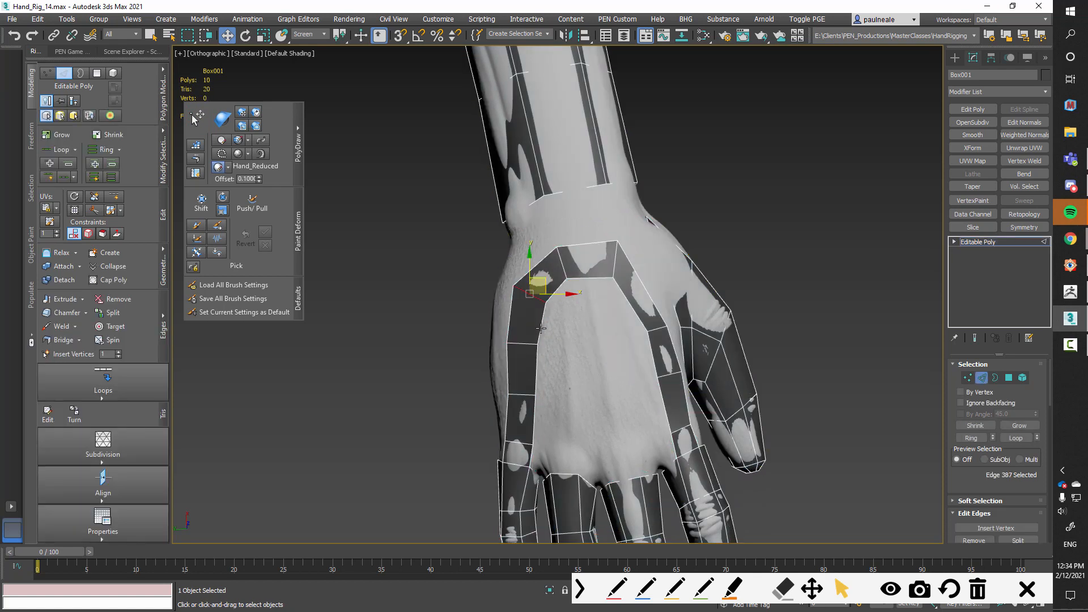
key("BackSpace")
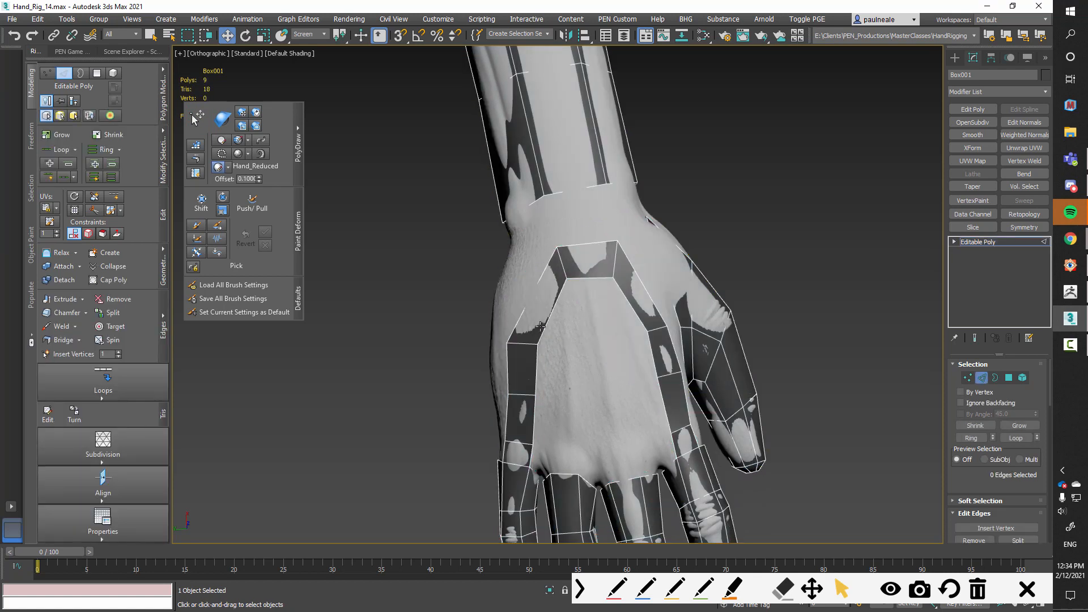
Change the retopology mesh's object color to dark red
middle_click_drag(550, 322, 573, 318, "alt")
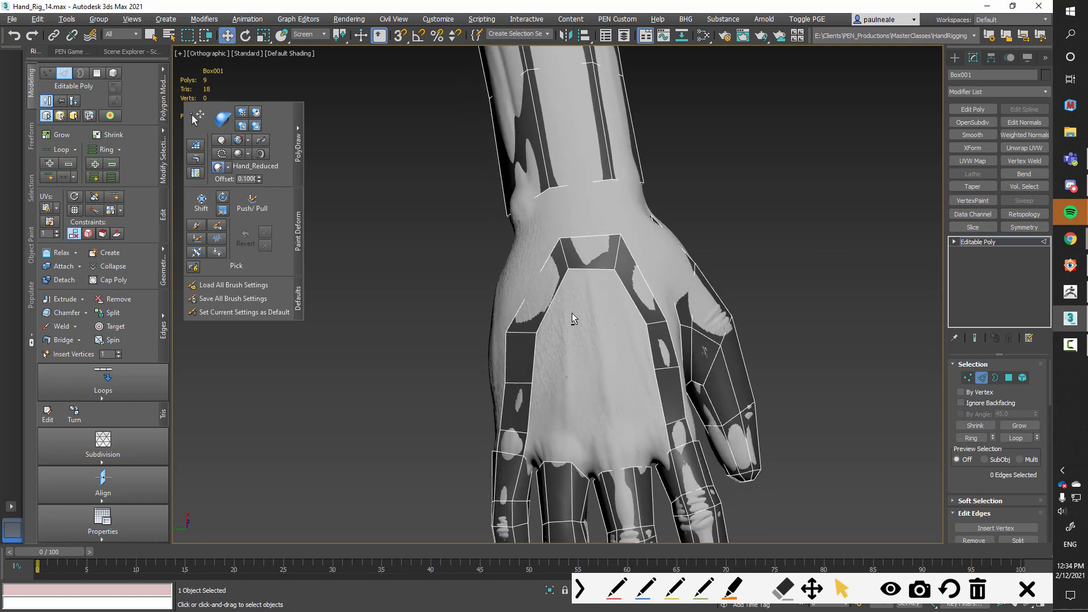
middle_click_drag(550, 262, 570, 286, "alt")
left_click(197, 117)
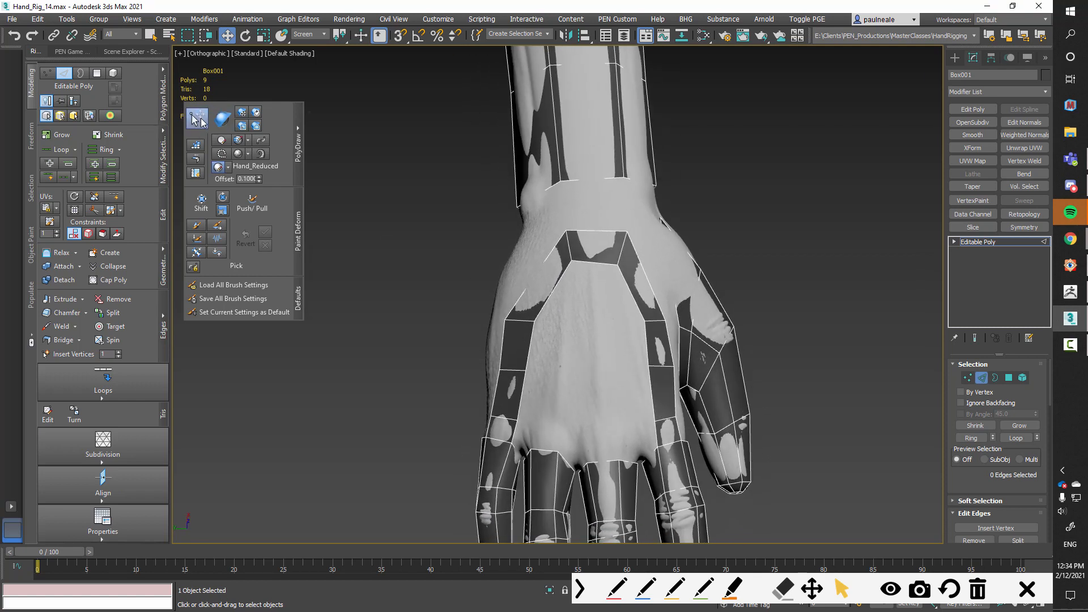
left_click(524, 286)
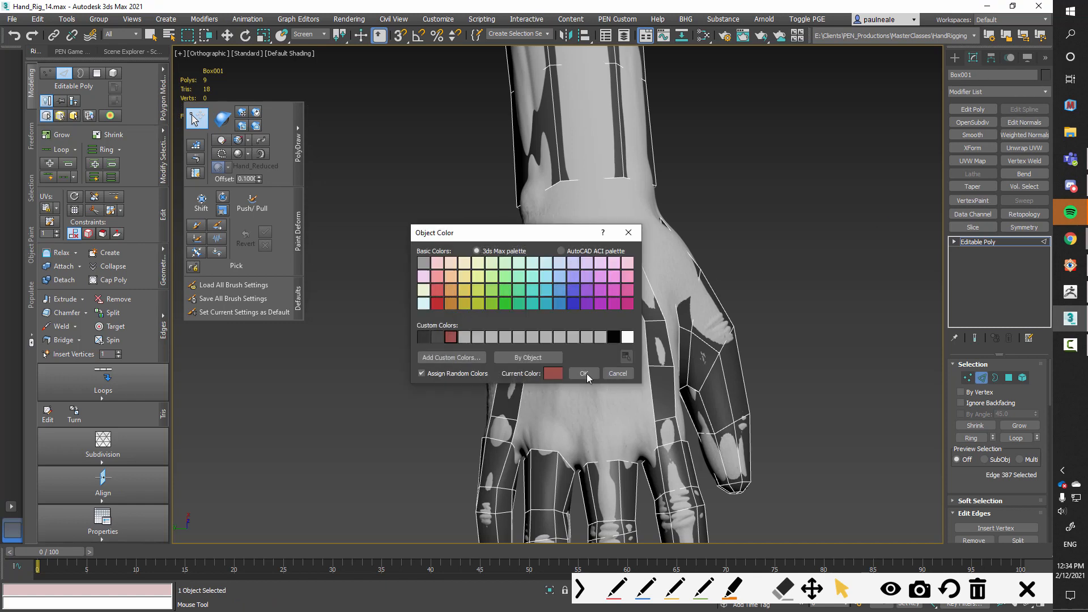
left_click(584, 373)
Shift the cross edges along the strip's little-finger side toward the wrist to even out the polygon spacing
middle_click_drag(606, 329, 512, 324, "alt")
left_click_drag(516, 333, 516, 312, "shift")
middle_click_drag(560, 314, 526, 250, "alt")
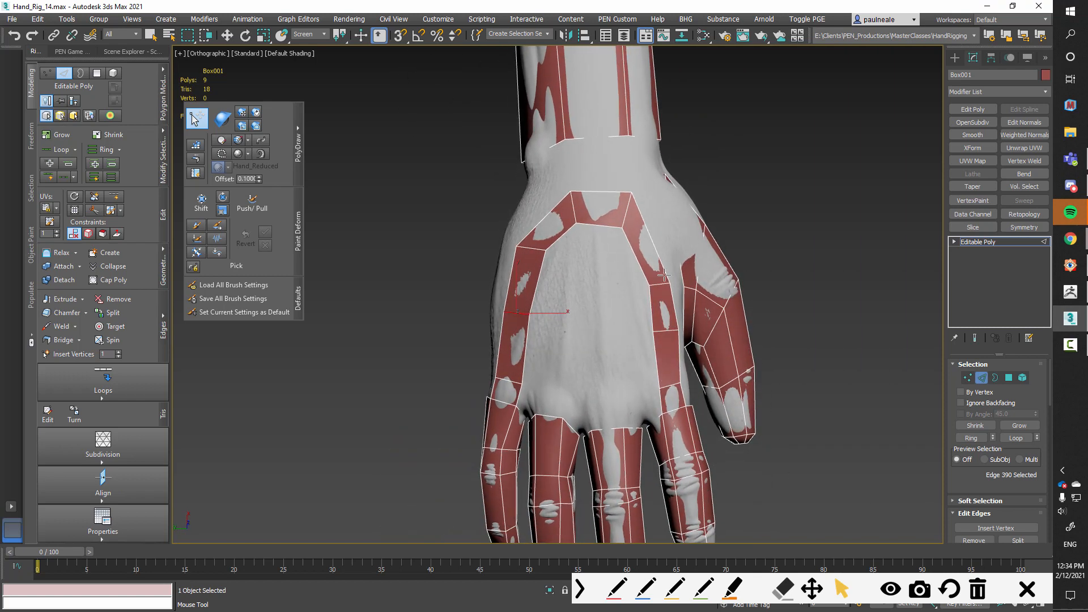
left_click_drag(531, 247, 527, 257)
left_click(621, 196)
left_click(625, 207)
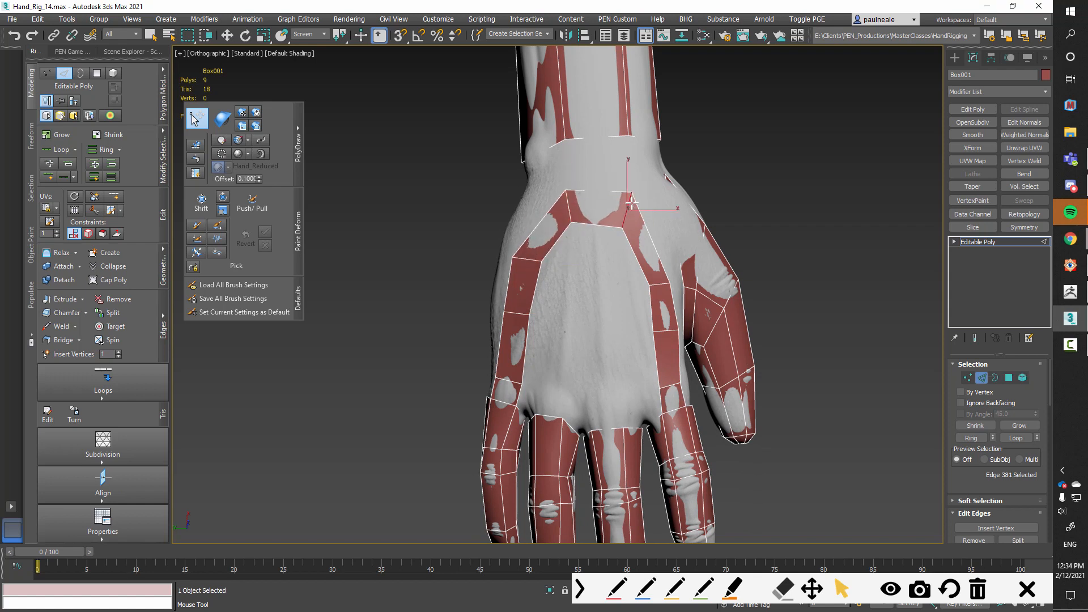
Extend new polygons over the back of the hand to form a V-shaped strip between the middle and ring finger bases
middle_click_drag(629, 346, 419, 250, "alt")
key("w")
left_click(195, 159)
mouse_move(635, 396)
left_mouse_down()
mouse_move(622, 190)
mouse_move(655, 188)
mouse_move(617, 187)
mouse_move(547, 369)
mouse_move(554, 347)
mouse_move(564, 375)
left_mouse_up()
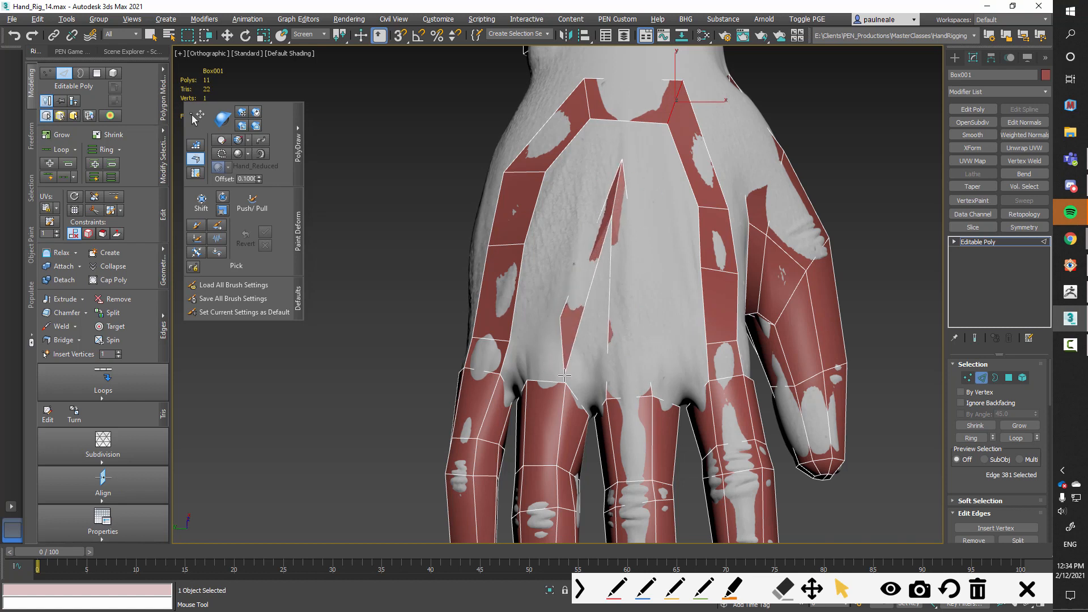
left_click_drag(558, 320, 529, 372)
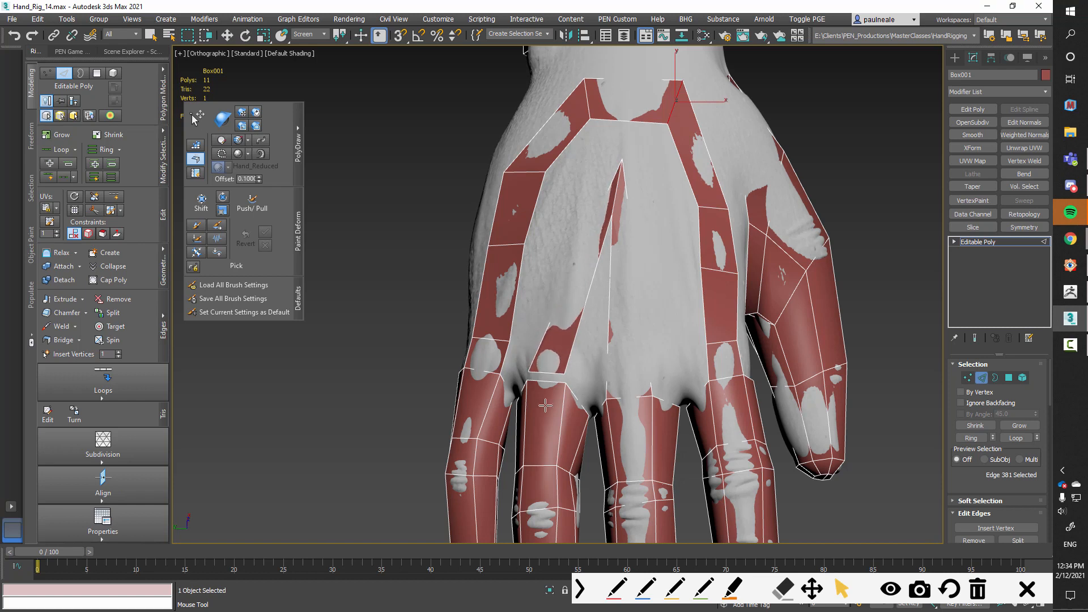
Target-weld the V-shaped strip's end vertices to the matching vertices at the ring finger's base
scroll(545, 405, "up", 2)
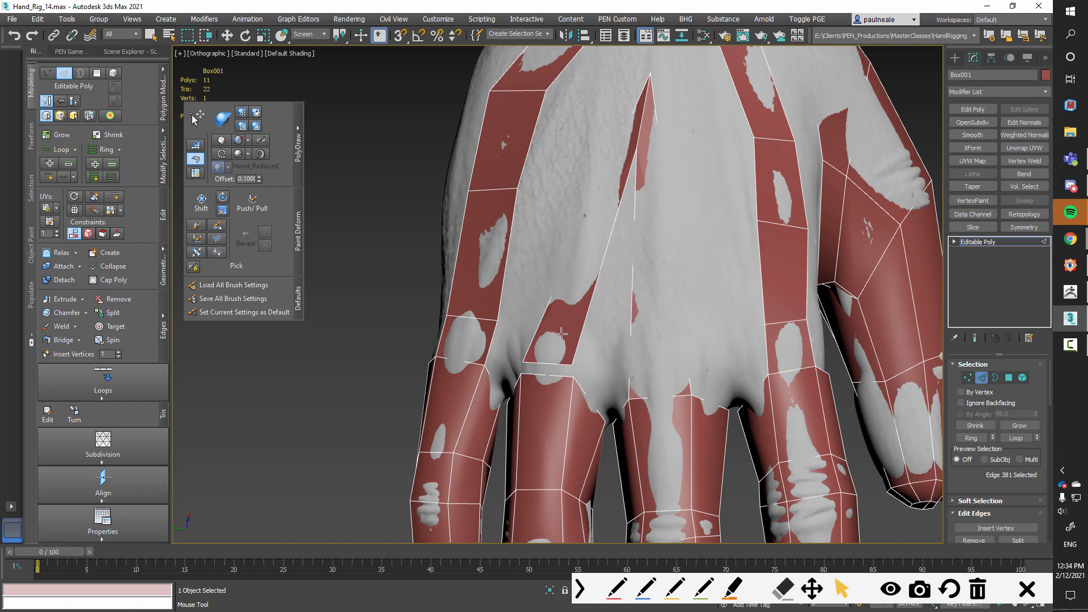
key("1")
left_click(523, 361)
right_click(564, 318)
left_click(524, 381)
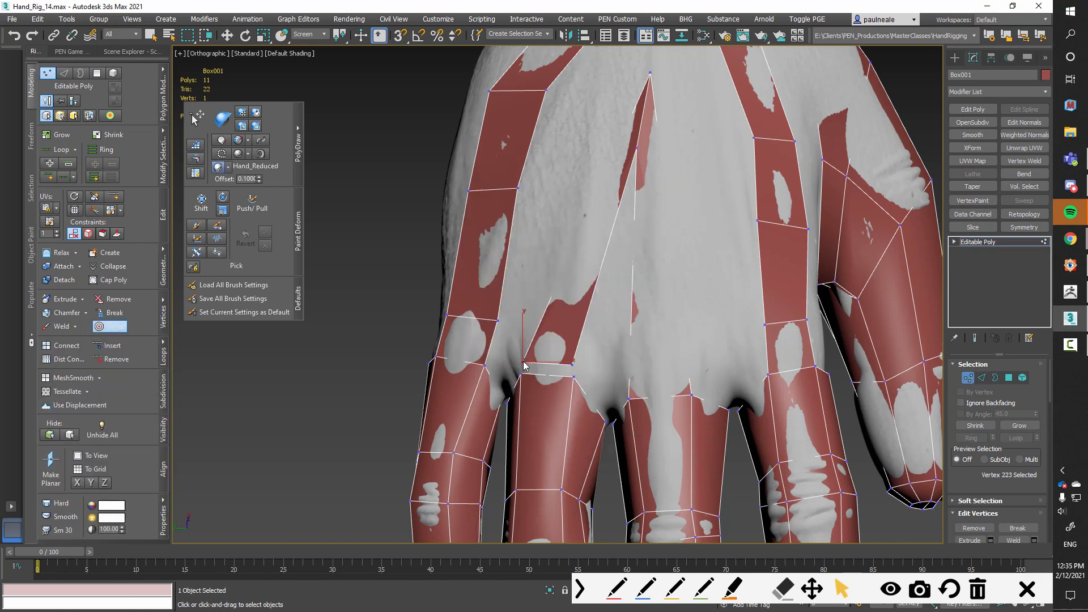
left_click_drag(523, 361, 520, 373)
left_click(571, 370)
middle_click_drag(585, 371, 563, 382)
Insert an edge loop across each leg of the V-shaped strip between the ring and middle fingers
key("alt+c")
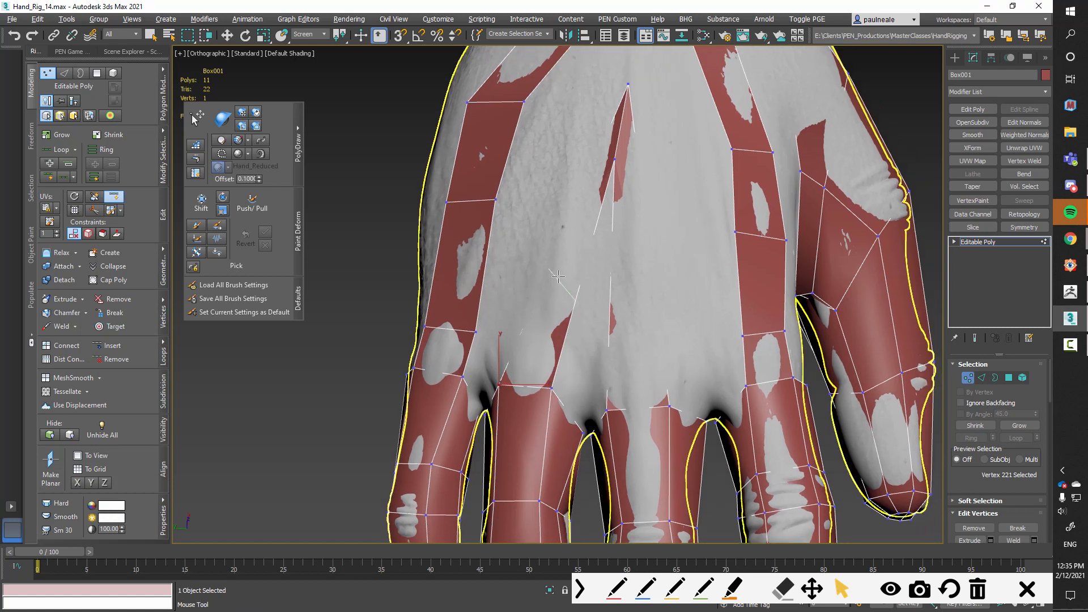
left_click(574, 239)
left_click(612, 266)
key("w")
Reposition the loop vertices on the ring-finger leg outward so the leg runs in line with the finger
left_click(233, 121)
left_click_drag(585, 246, 668, 244)
middle_click_drag(640, 275, 653, 266, "alt")
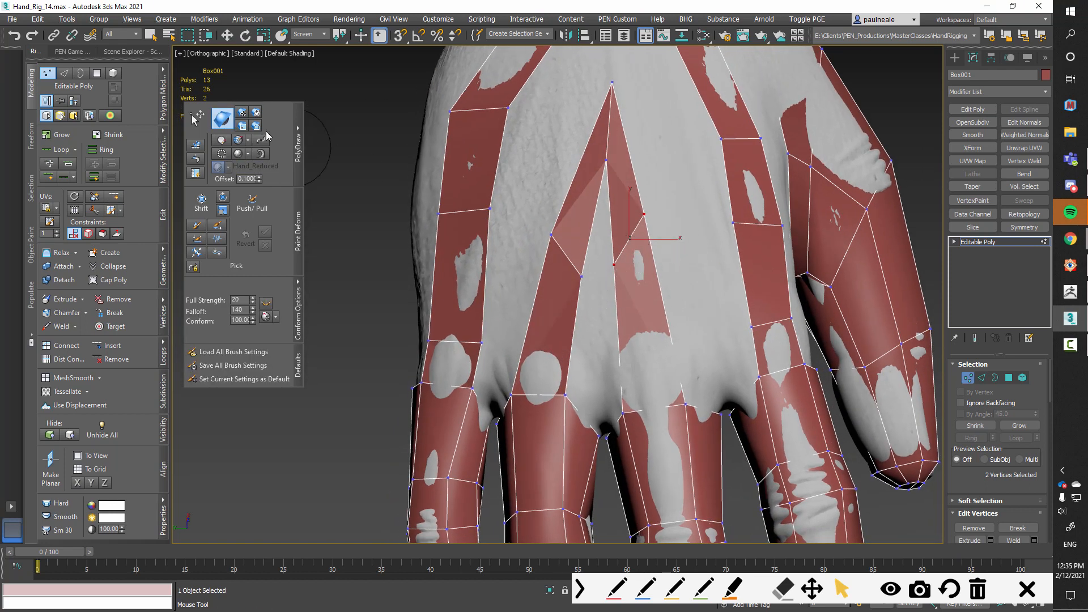
left_click(196, 117)
left_click_drag(567, 255, 547, 230, "shift")
left_click_drag(562, 251, 577, 225)
Move the loop vertices on the middle-finger leg outward toward the index side to widen the V
middle_click_drag(567, 324, 553, 329)
left_click_drag(631, 219, 680, 221)
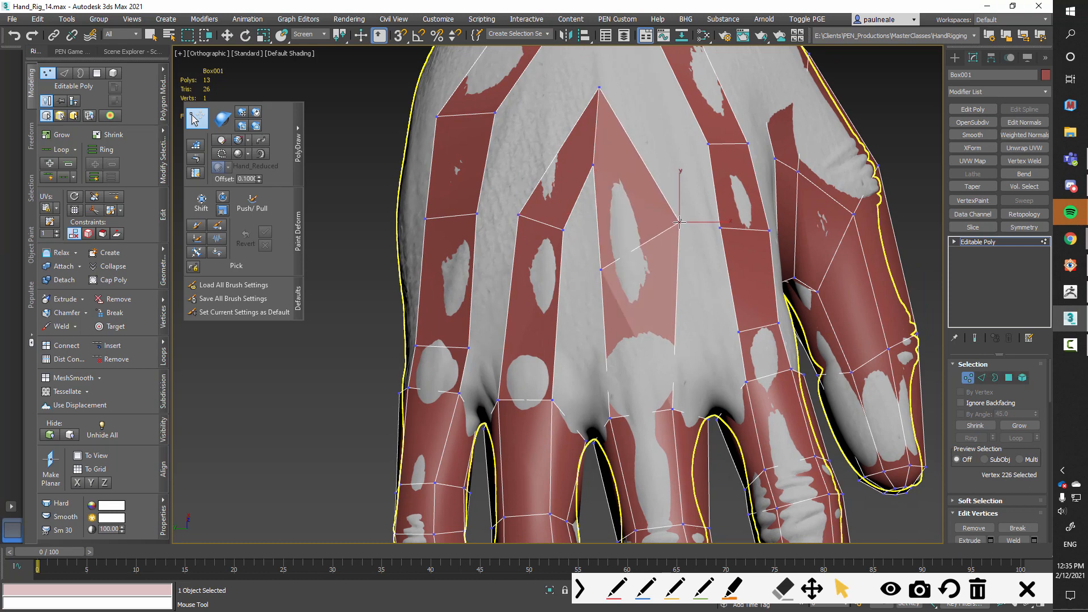
left_click_drag(601, 269, 672, 229)
scroll(691, 283, "down", 3)
left_click(727, 195)
middle_click_drag(646, 227, 625, 286)
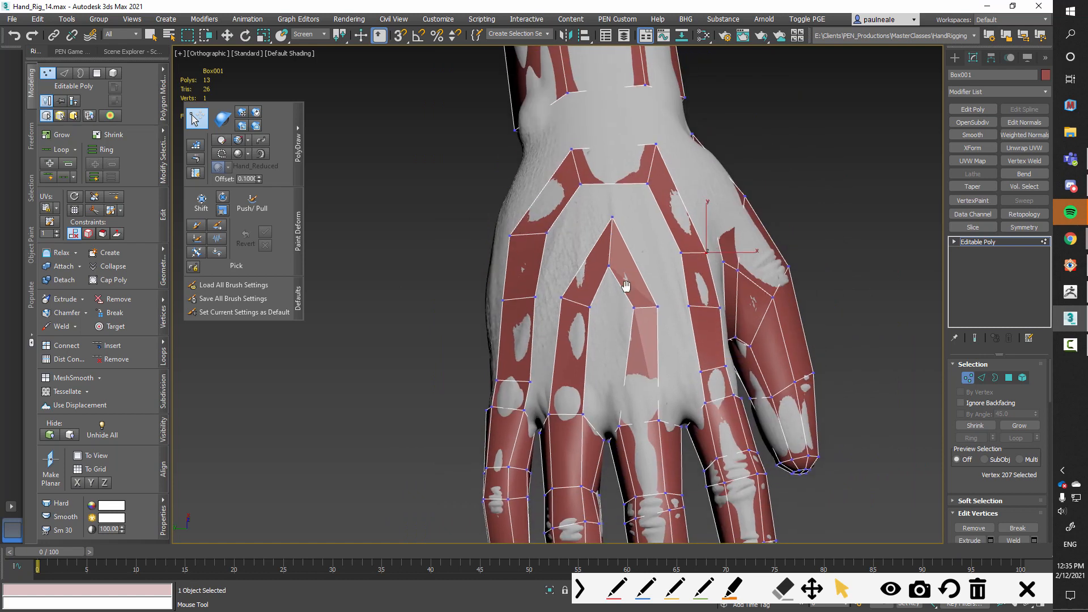
Insert another edge loop across each upper leg of the V-shaped strip near its apex
scroll(597, 269, "up", 3)
left_click(613, 265)
key("alt+s")
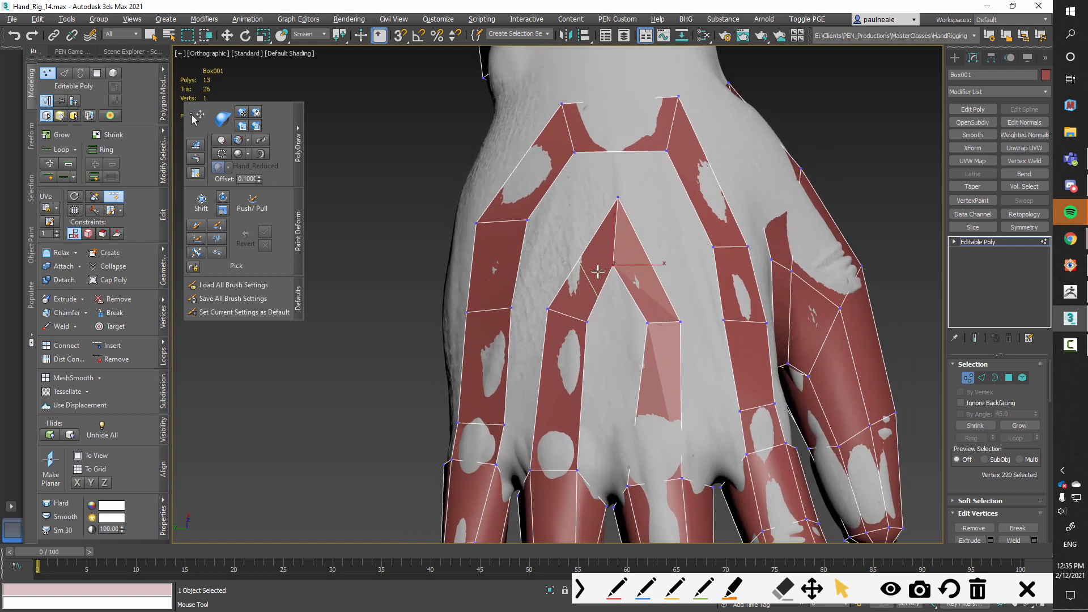
left_click(600, 269)
left_click(640, 285)
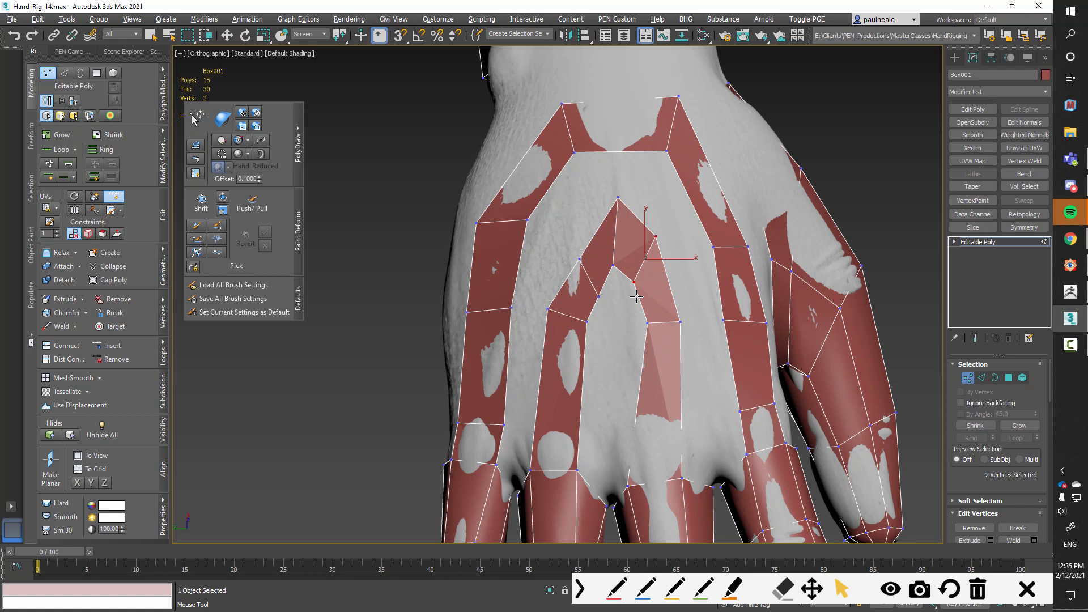
right_click(640, 285)
left_click(196, 118)
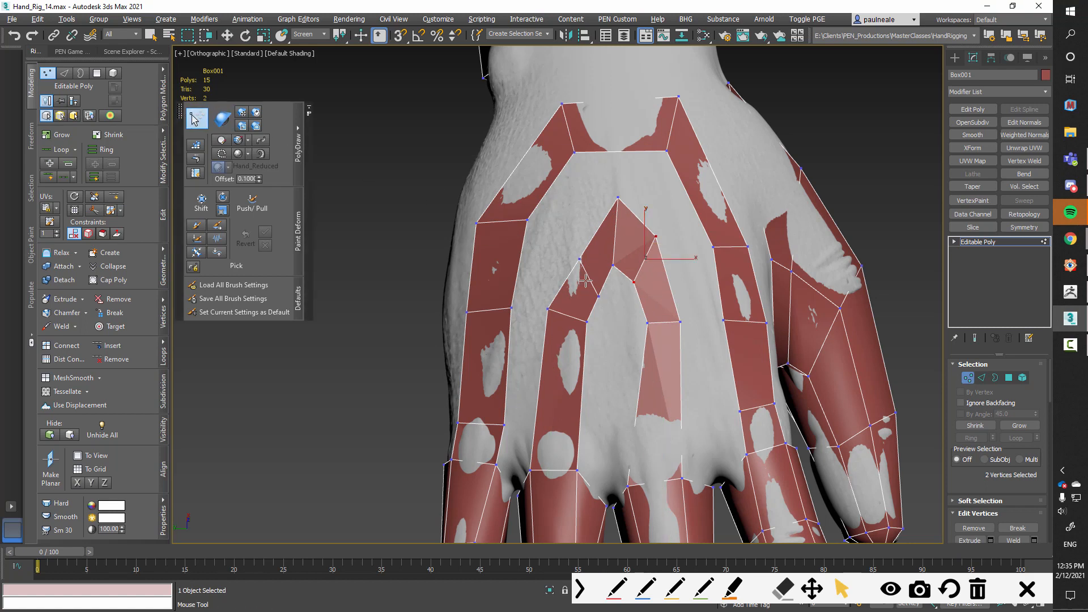
Move the upper vertices of the strip between the ring and middle fingers outward to round the V into an arch
left_click_drag(586, 274, 569, 255)
mouse_move(644, 262)
left_mouse_down()
mouse_move(660, 266)
mouse_move(639, 281)
left_mouse_up()
left_click(651, 287)
left_click_drag(671, 241, 678, 251)
left_click(618, 198)
left_click_drag(617, 198, 590, 192)
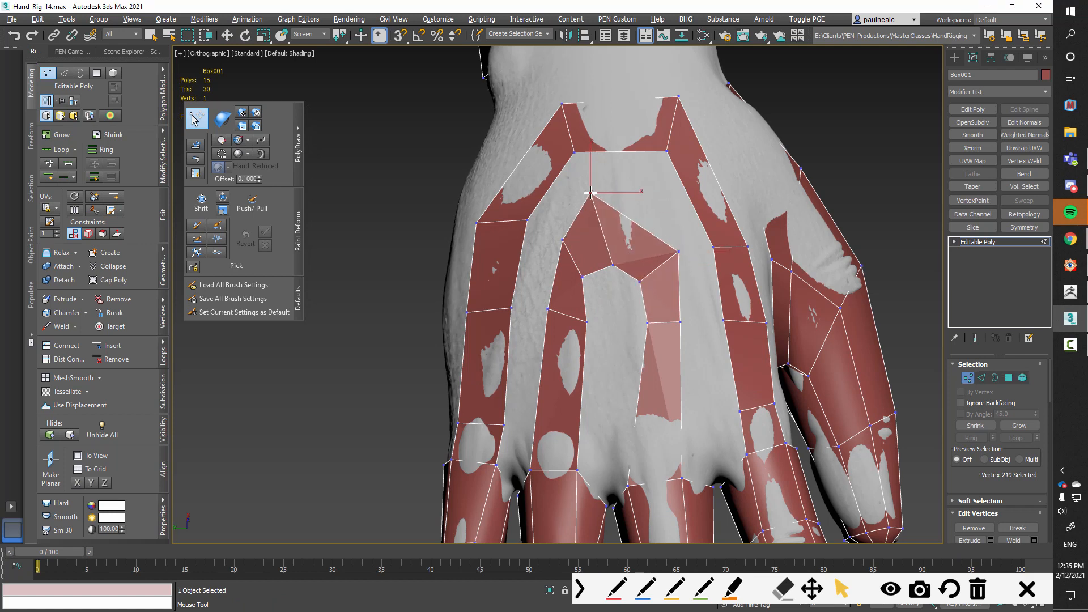
Reposition the outer and inner vertices at the arch's apex so its top becomes a nearly level, wider polygon
left_click(678, 251)
left_click_drag(678, 251, 663, 205)
left_click_drag(606, 260, 606, 262)
left_click_drag(662, 205, 656, 190)
left_click_drag(607, 262, 648, 254)
left_click(593, 194)
Move the loop vertices on the middle-finger leg up toward the arch and nudge the ring-finger leg's inner loop vertex
left_click(682, 321)
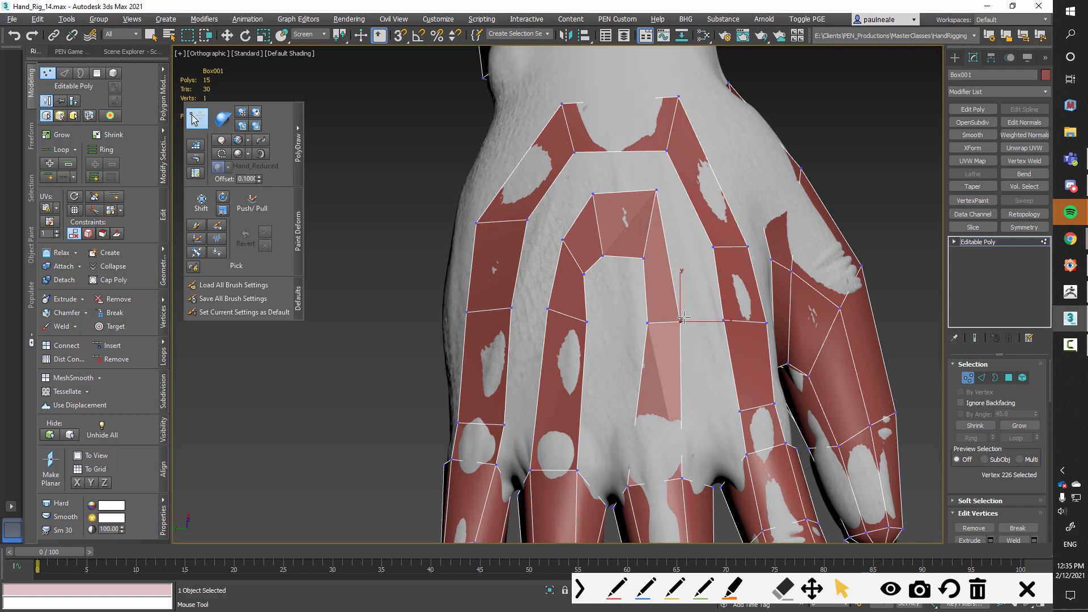
left_click_drag(683, 320, 684, 280)
left_click(647, 323)
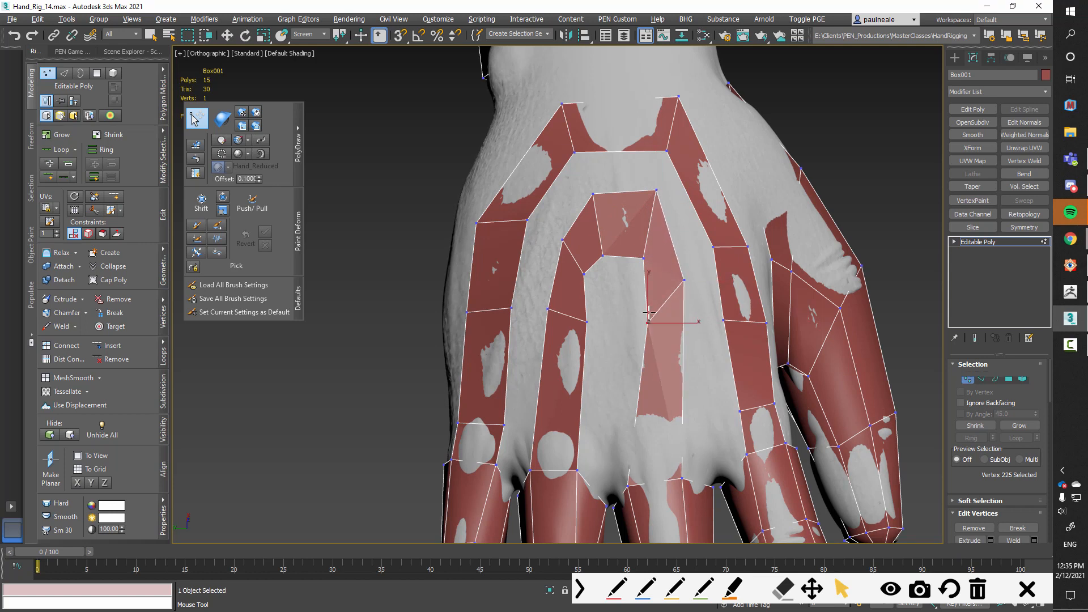
left_click_drag(647, 323, 650, 294)
left_click(715, 246)
left_click_drag(587, 322, 587, 316)
Insert an edge loop across both the ring-finger and middle-finger legs just above the knuckles and adjust the new edges
middle_click_drag(674, 390, 668, 314)
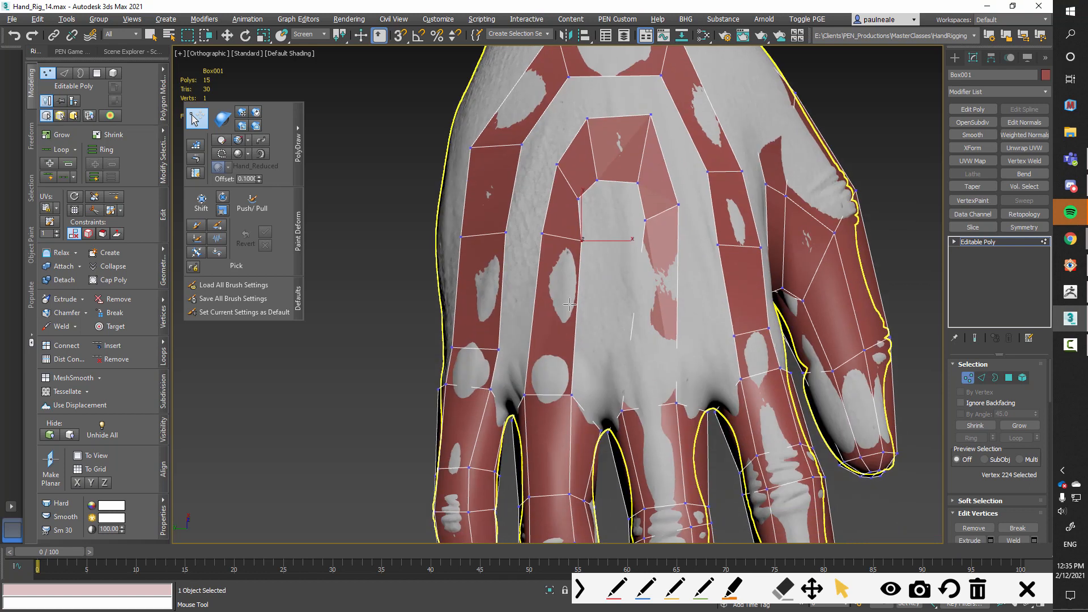
left_click(195, 119)
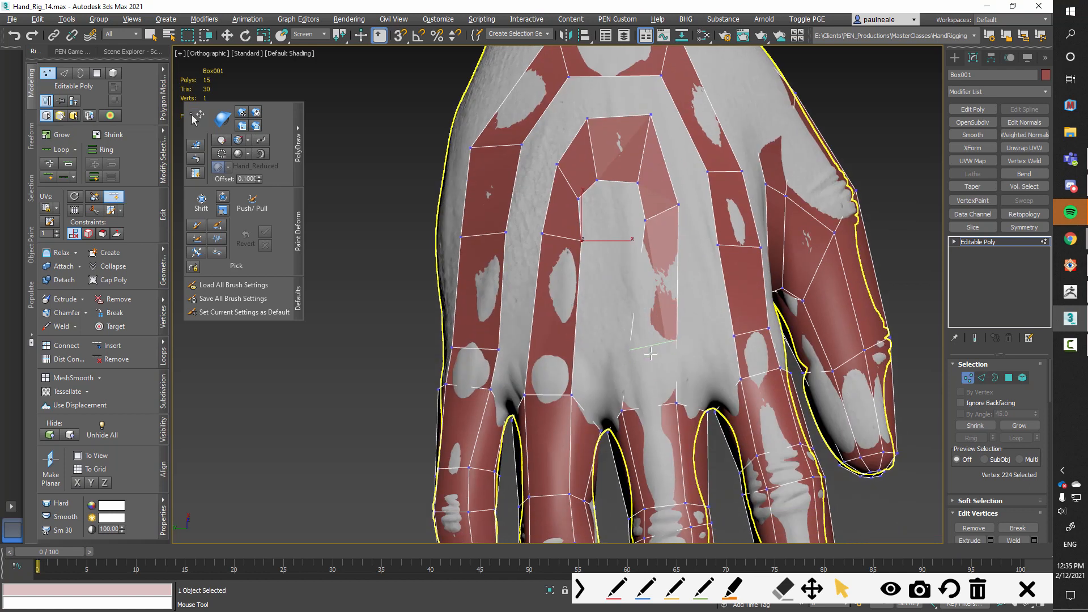
left_click(651, 352)
left_click(551, 353)
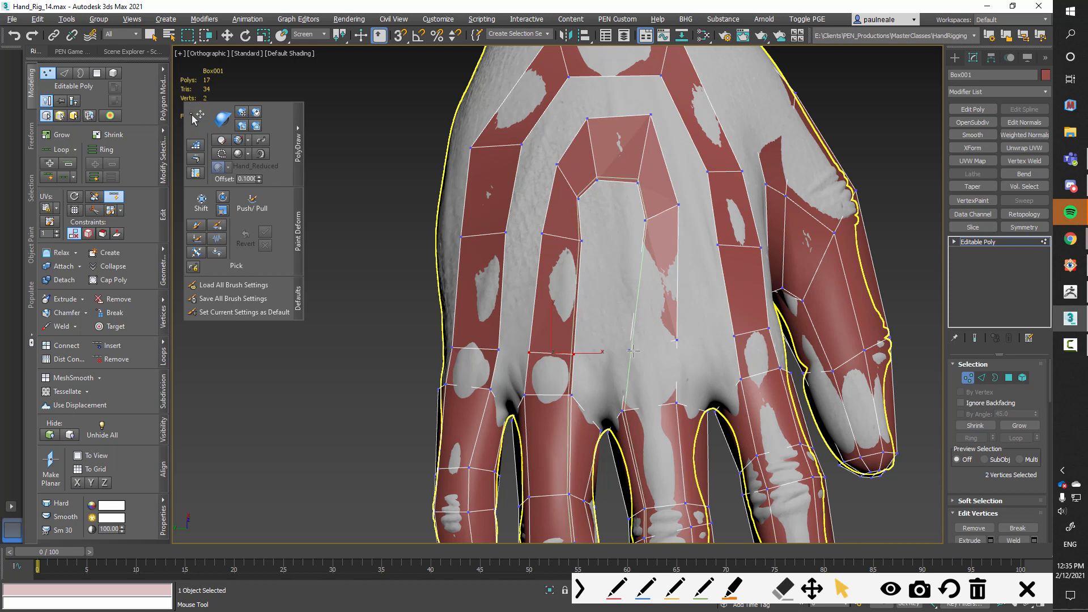
right_click(633, 341)
left_click(196, 118)
left_click_drag(653, 344, 655, 345, "shift")
left_click_drag(545, 352, 547, 351, "shift")
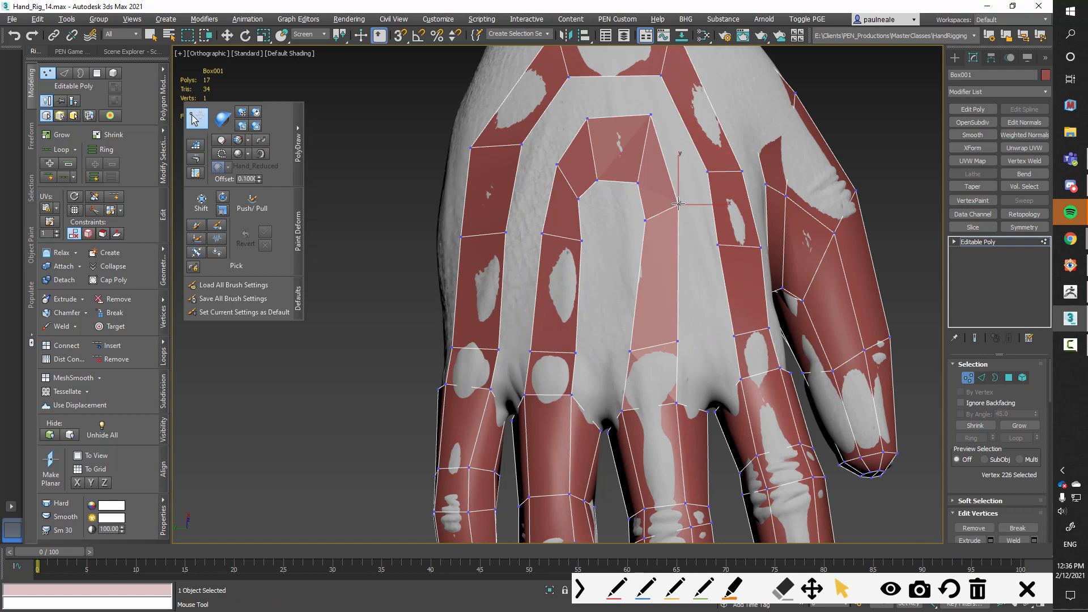
Insert an edge loop midway along the middle-finger leg and shift the surrounding arch vertices to even out the polygons
left_click(706, 170)
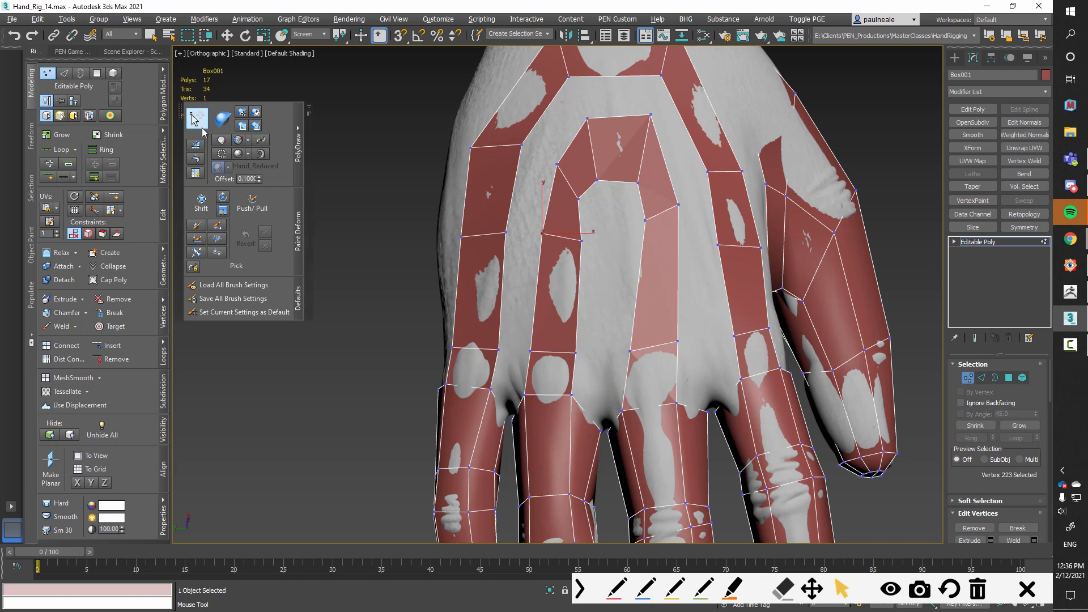
left_click(194, 118)
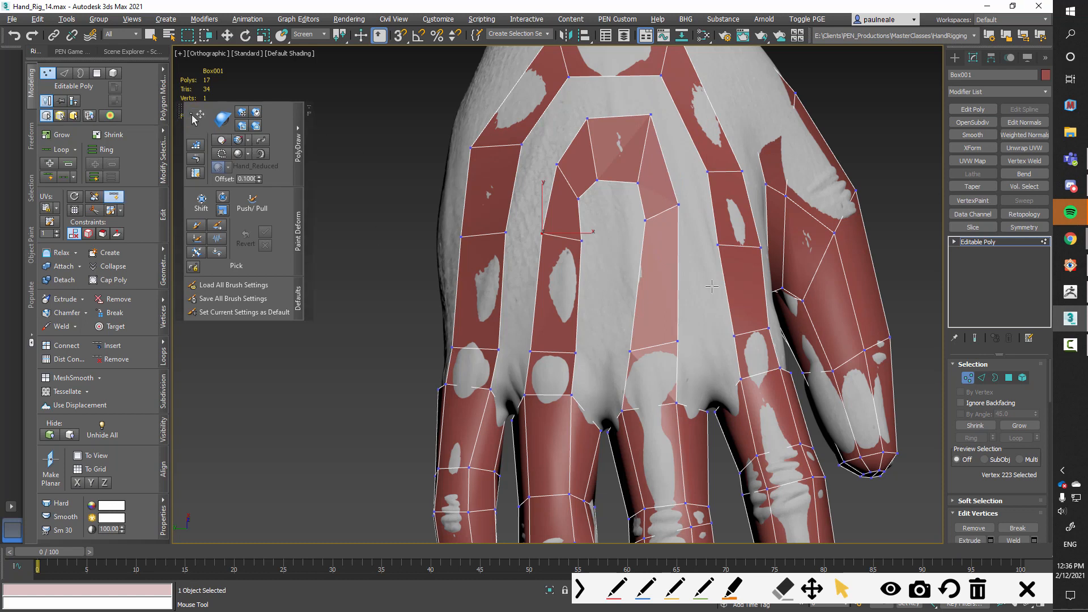
left_click(660, 251)
left_click_drag(641, 264, 681, 250)
left_click(581, 240)
left_click_drag(558, 234, 555, 241, "shift")
left_click_drag(641, 262, 643, 253)
left_click_drag(645, 220, 634, 164)
left_click(557, 164)
left_click_drag(642, 210, 640, 194)
left_click_drag(673, 192, 674, 182)
Bridge the open edges between the neighbouring finger bases to form the webbing from pinky to index finger
middle_click_drag(726, 355, 614, 303, "alt")
scroll(604, 245, "up", 3)
middle_click_drag(605, 246, 640, 276, "alt")
left_click(508, 294)
middle_click_drag(508, 293, 669, 317, "alt")
left_click(753, 306)
middle_click_drag(753, 306, 612, 284, "alt")
scroll(603, 241, "up", 3)
left_click(588, 275)
mouse_move(612, 284)
middle_mouse_down("alt")
mouse_move(587, 269)
mouse_move(587, 301)
mouse_move(602, 291)
middle_mouse_up("alt")
key("2")
key("w")
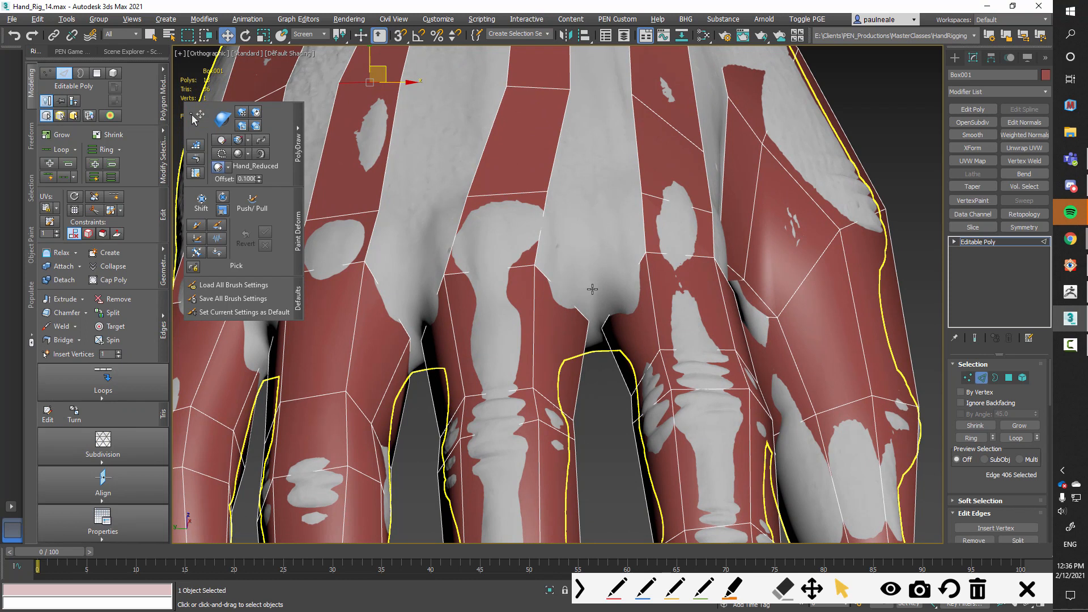
key("alt+b")
middle_click_drag(623, 290, 497, 229, "alt")
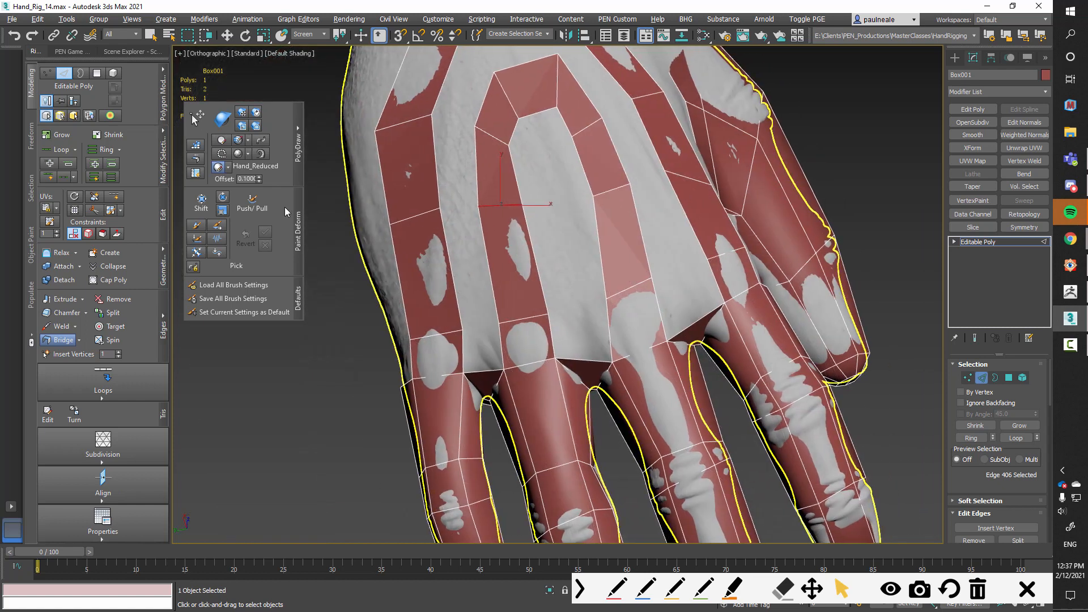
Fill the gap between the pinky and ring-finger strips with three quads using the Step Build tool
left_click(195, 145)
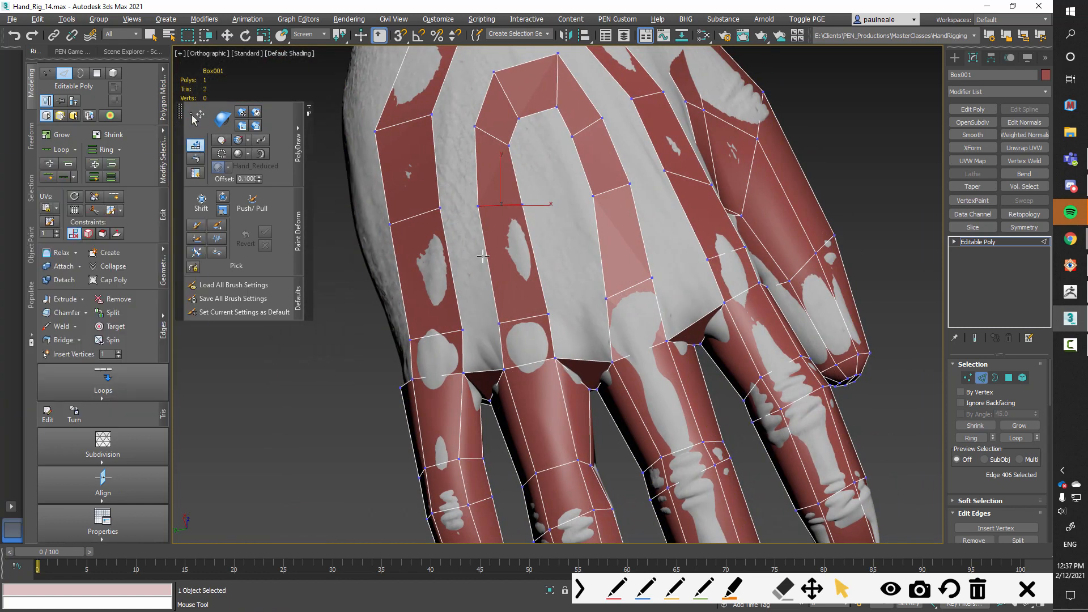
left_click(480, 346, "shift")
left_click(469, 266, "shift")
left_click(444, 138, "shift")
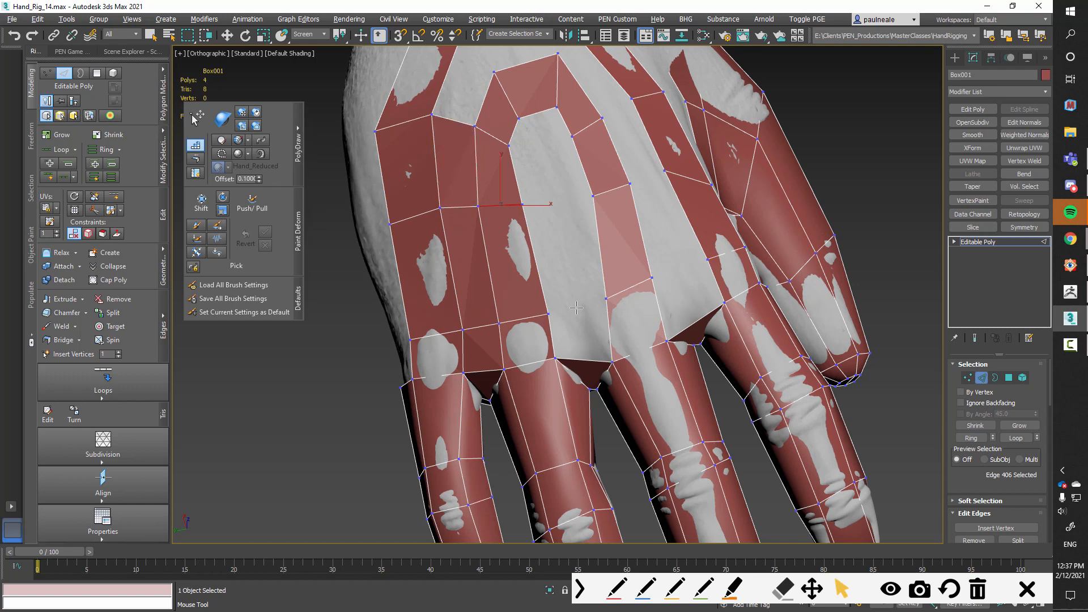
Fill the gap between the middle and index strips with quads, continuing around the top of the arch
middle_click_drag(673, 296, 634, 315, "alt")
left_click(653, 257, "shift")
left_click(607, 341, "shift")
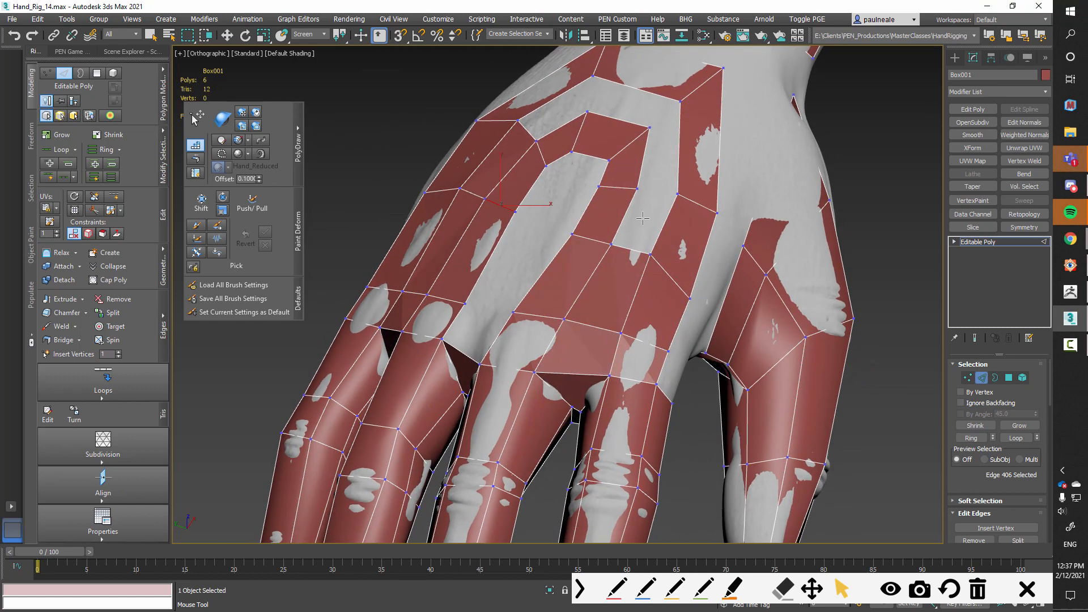
left_click(659, 212, "shift")
left_click(648, 162, "shift")
middle_click_drag(669, 159, 629, 82, "alt")
left_click(628, 79, "shift")
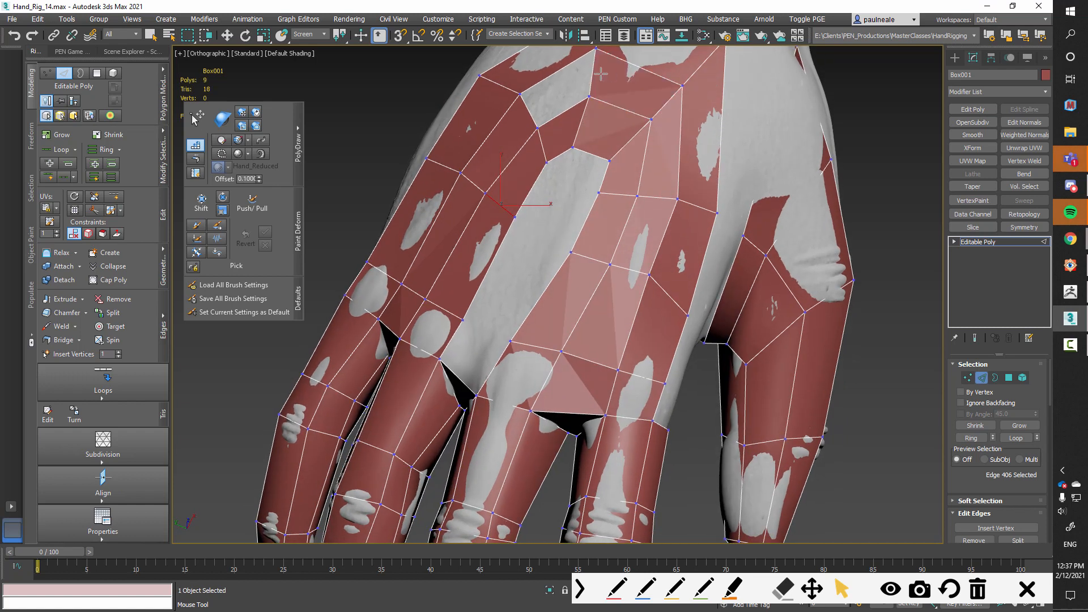
left_click(536, 91, "shift")
Fill the gap inside the arch between the ring and middle-finger strips with quads
middle_click_drag(551, 120, 554, 254, "alt")
left_click(560, 290, "shift")
left_click(566, 228, "shift")
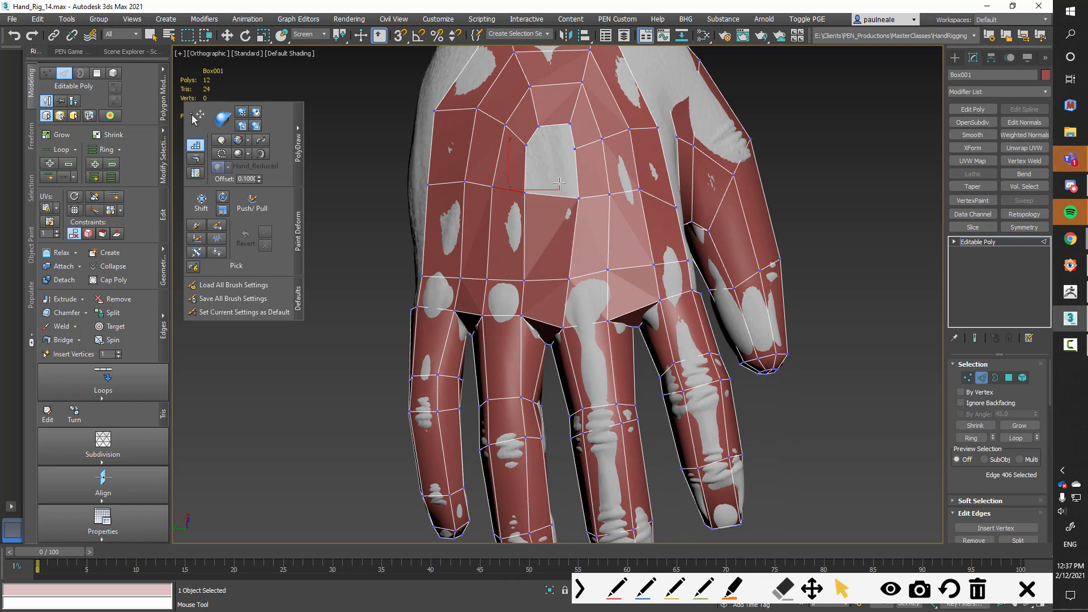
left_click(562, 178, "shift")
left_click(559, 136, "shift")
Apply smooth shading to the filled mesh on the back of the hand
middle_click_drag(559, 135, 564, 244, "alt")
mouse_move(111, 523)
left_click(193, 527)
middle_click_drag(558, 308, 665, 316, "alt")
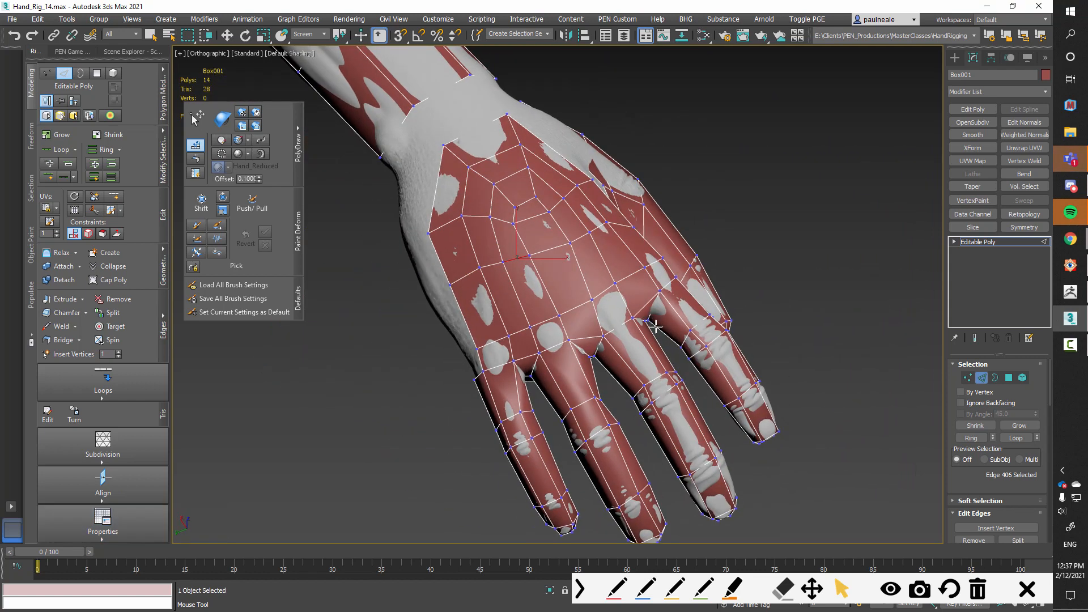
Build a quad connecting the index-side edge of the hand to the top of the thumb strip
middle_click_drag(655, 320, 675, 354, "alt")
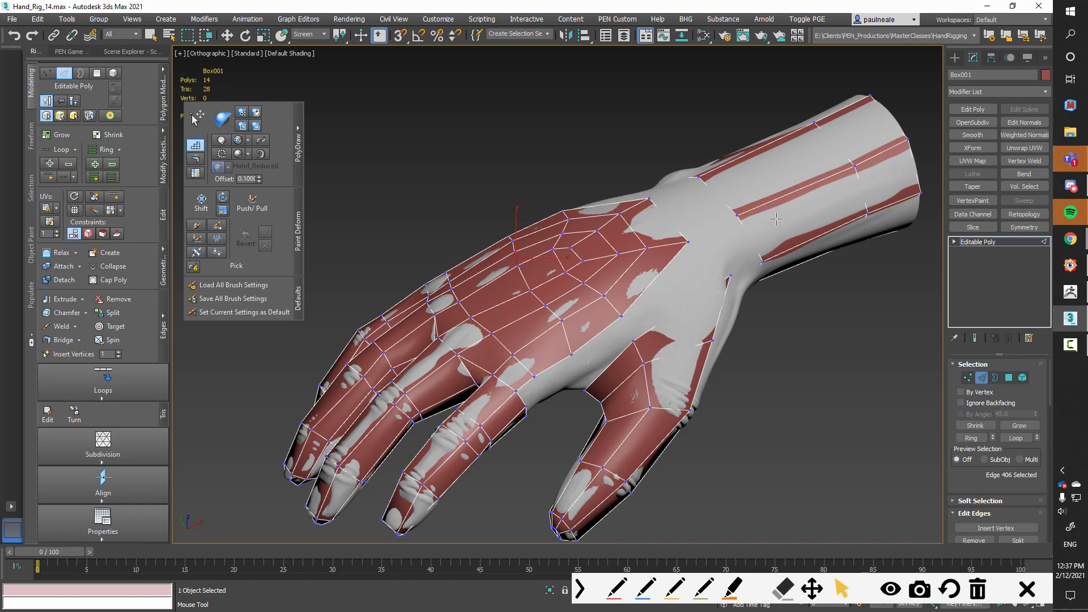
middle_click_drag(775, 219, 572, 337, "alt")
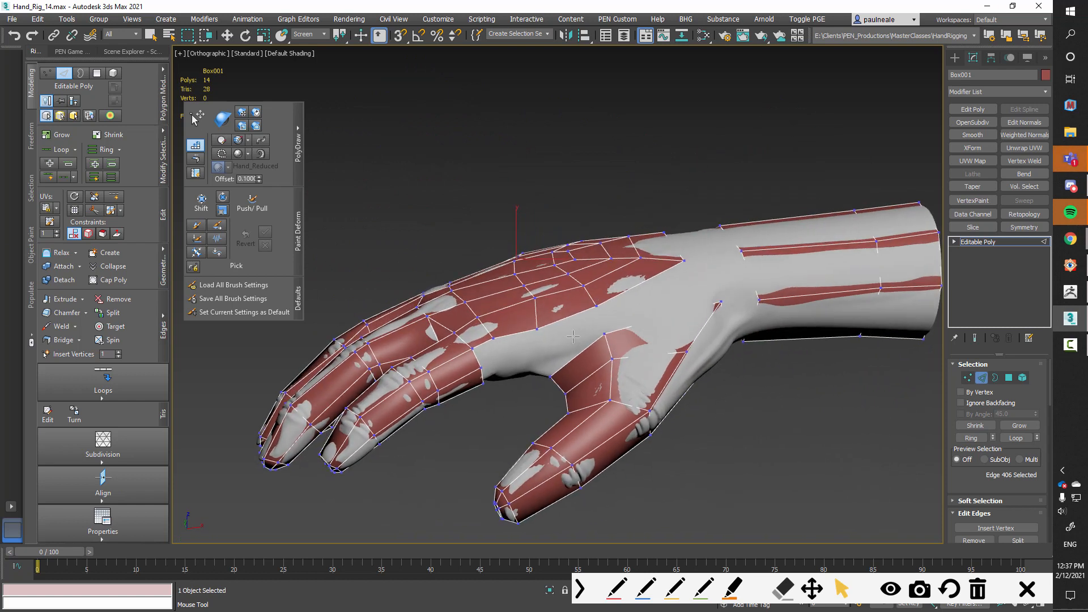
left_click(572, 337, "shift")
mouse_move(632, 319)
middle_mouse_down("alt")
mouse_move(675, 306)
mouse_move(654, 320)
mouse_move(661, 338)
mouse_move(671, 327)
mouse_move(637, 344)
mouse_move(665, 124)
mouse_move(663, 301)
mouse_move(641, 319)
mouse_move(647, 309)
middle_mouse_up("alt")
Bridge the index-side edge near the wrist to the upper thumb edge with a polygon
key("2")
key("w")
scroll(673, 296, "up", 4)
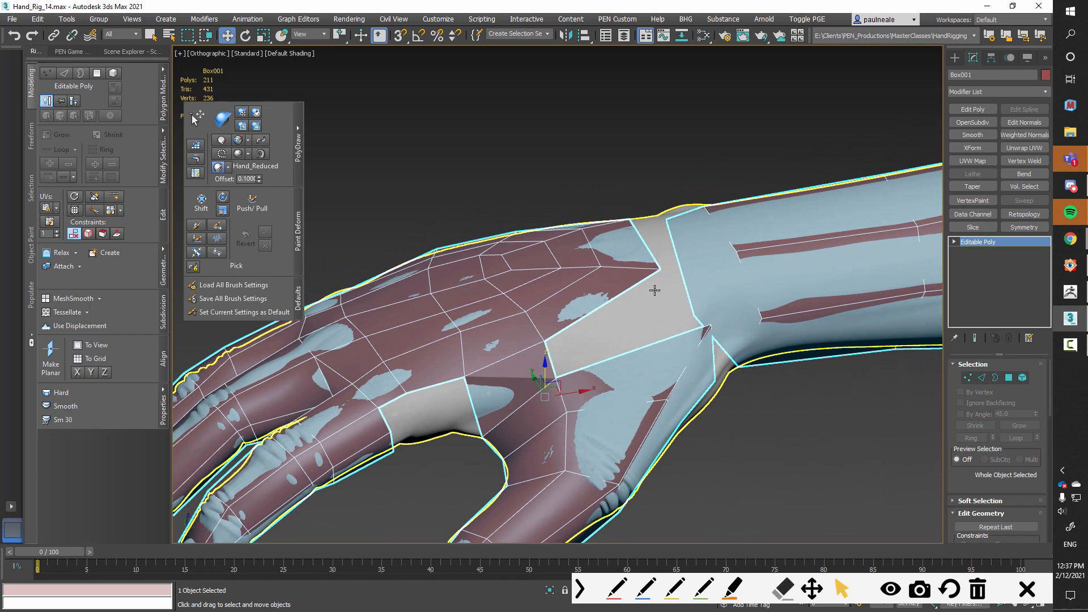
key("2")
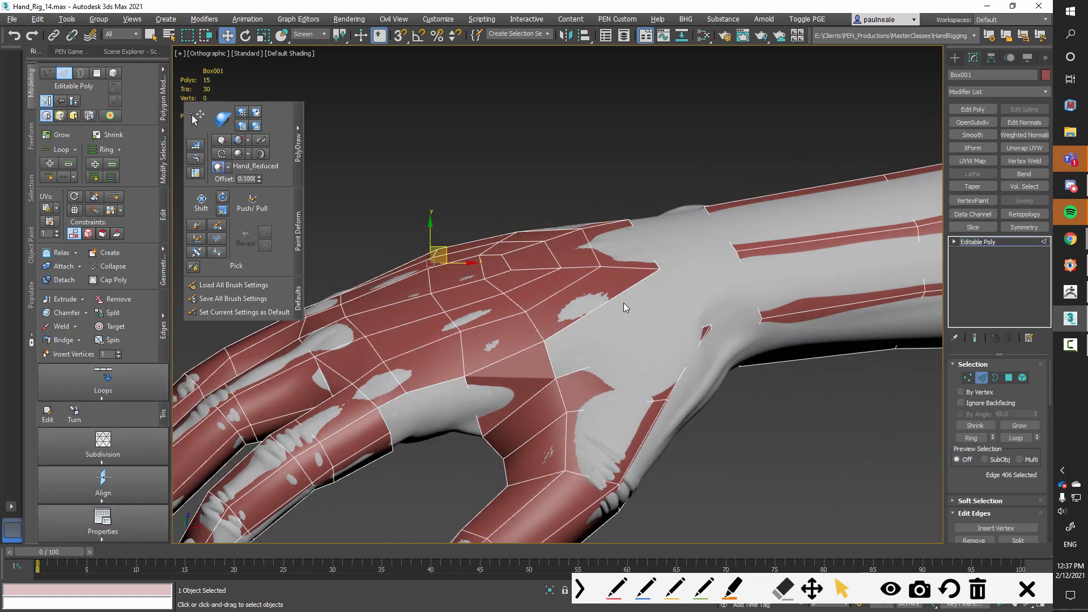
key("ctrl+shift+b")
left_click(599, 361)
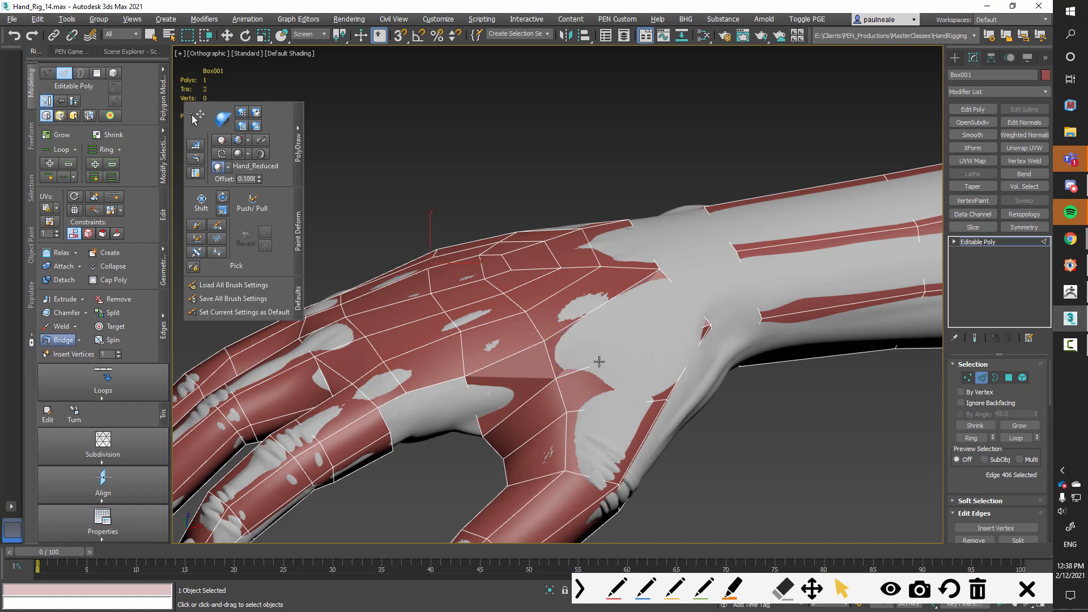
middle_click_drag(659, 351, 642, 353, "alt")
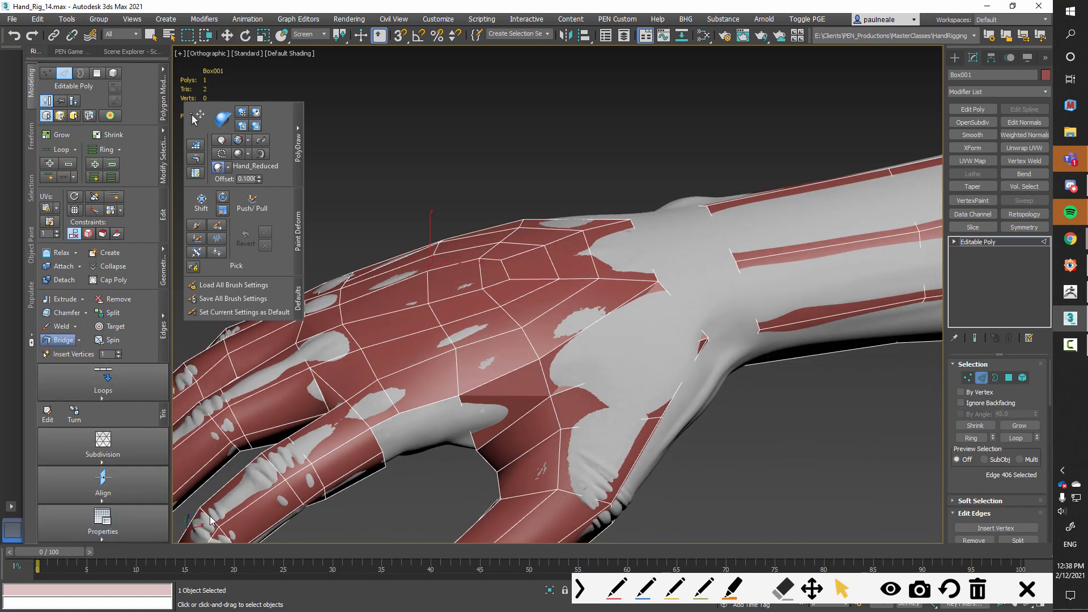
Smooth the shading of the mesh across the new polygons between hand and thumb
mouse_move(145, 527)
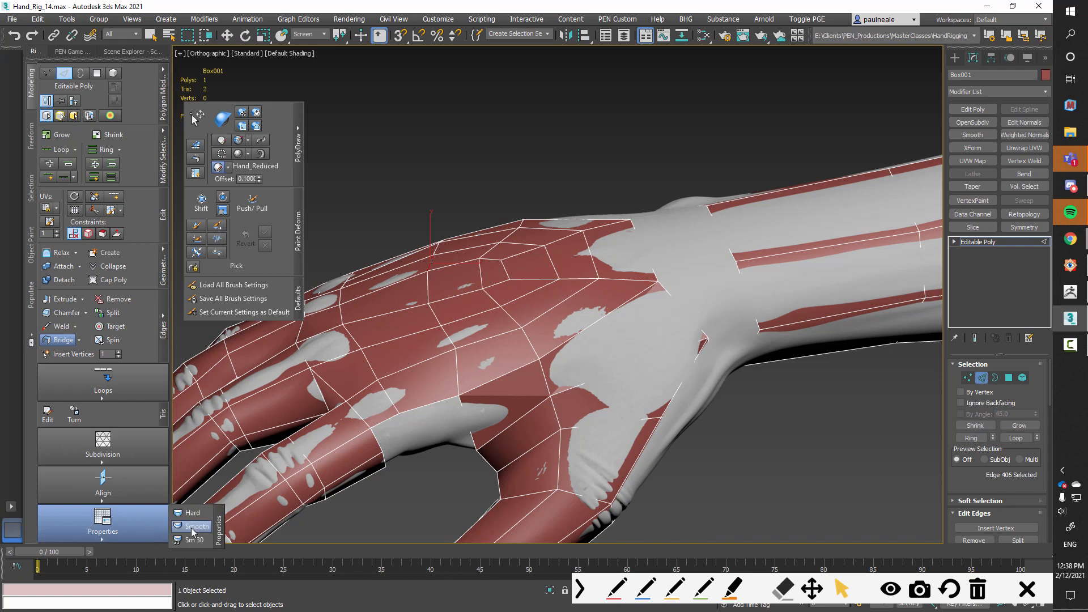
key("z")
scroll(521, 359, "up", 10)
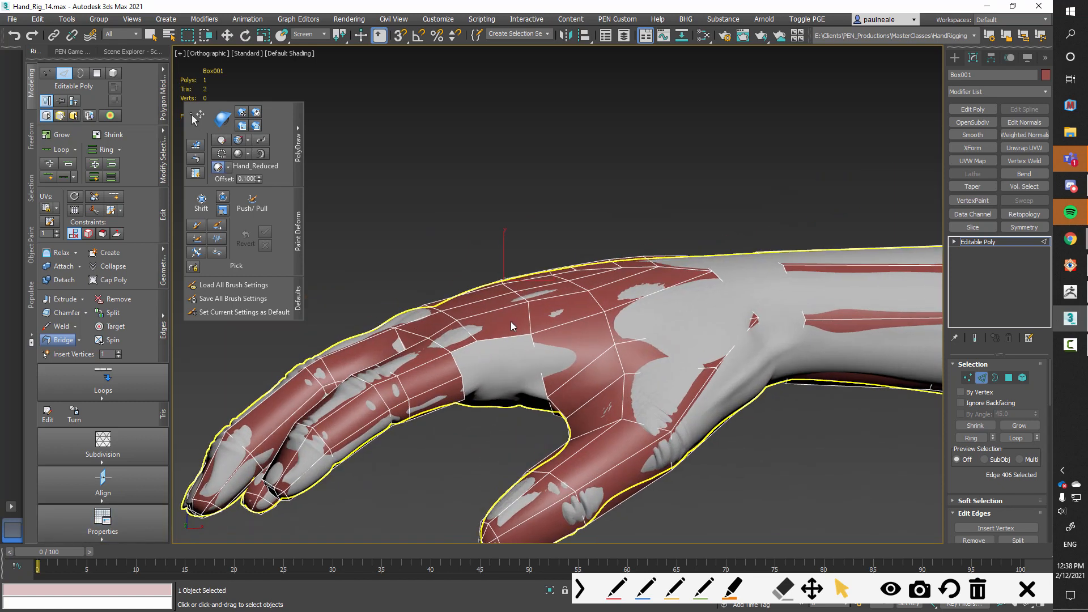
Insert an edge loop lengthwise through the polygons joining the index side of the hand to the thumb
middle_click_drag(511, 341, 660, 370, "alt")
middle_click_drag(660, 369, 432, 270)
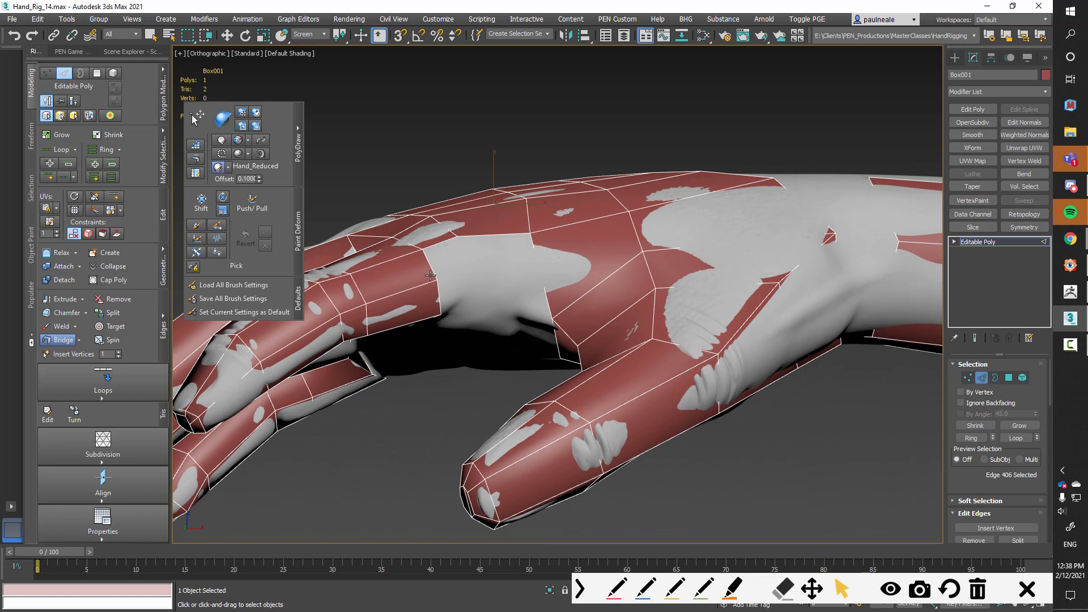
middle_click_drag(625, 281, 442, 274, "alt")
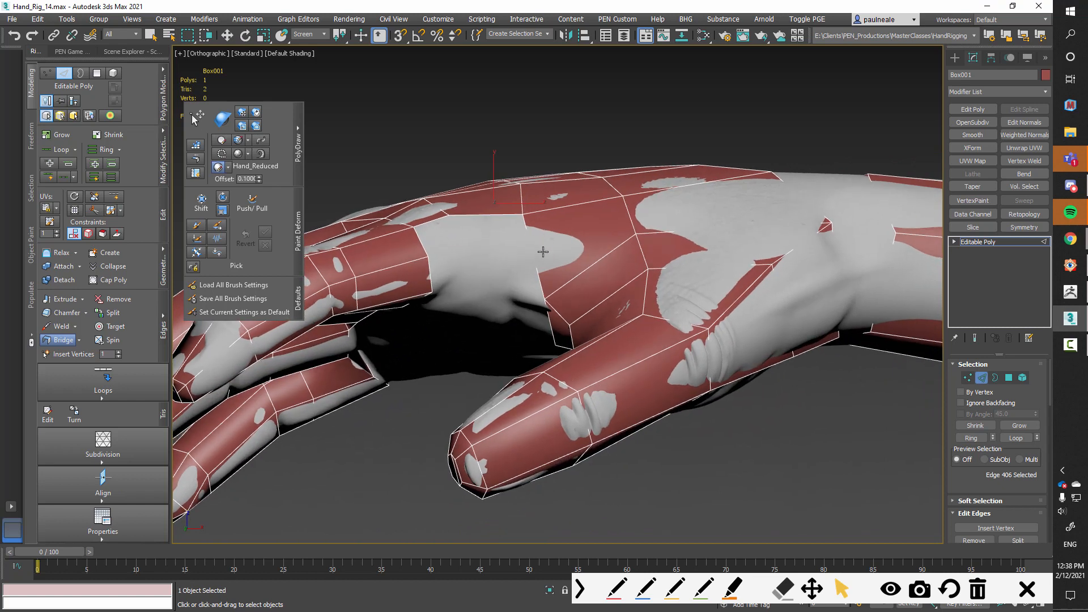
middle_click_drag(555, 246, 591, 260, "alt")
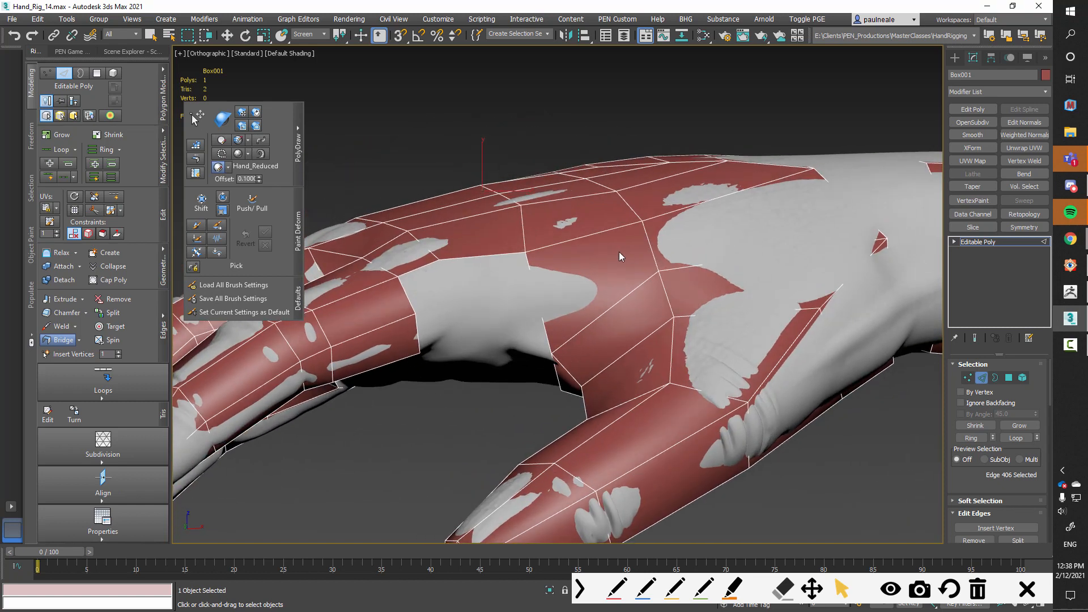
key("alt+1")
left_click(544, 299, "shift")
middle_click_drag(620, 291, 583, 286, "alt")
key("w")
mouse_move(445, 292)
middle_mouse_down("alt")
mouse_move(451, 285)
mouse_move(429, 291)
middle_mouse_up("alt")
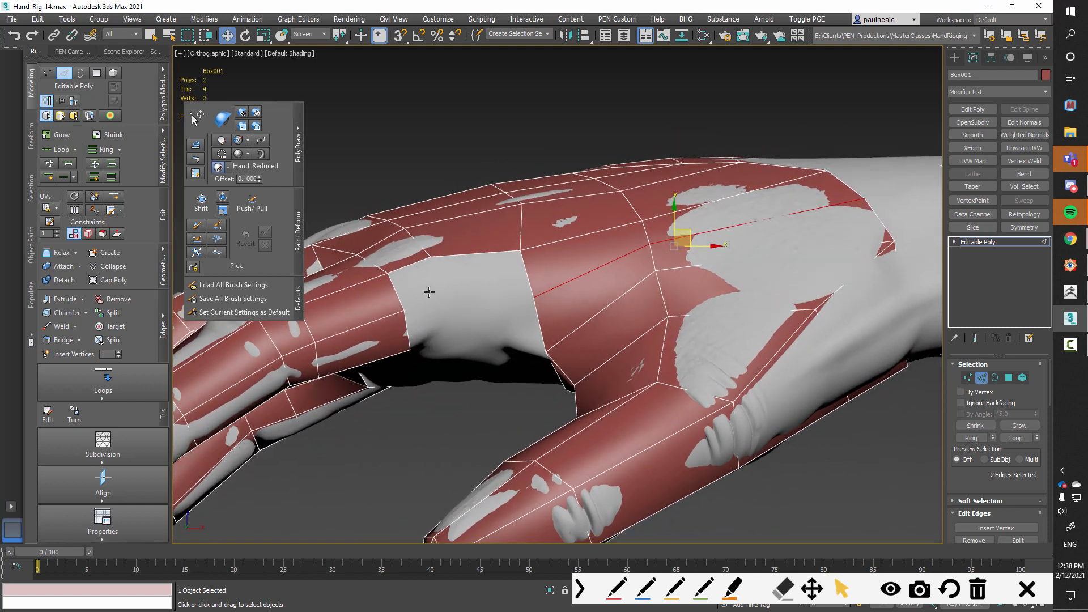
Extend two quads from the open edges on the side of the index finger's base toward the thumb
left_click(196, 158)
left_click_drag(388, 274, 449, 298)
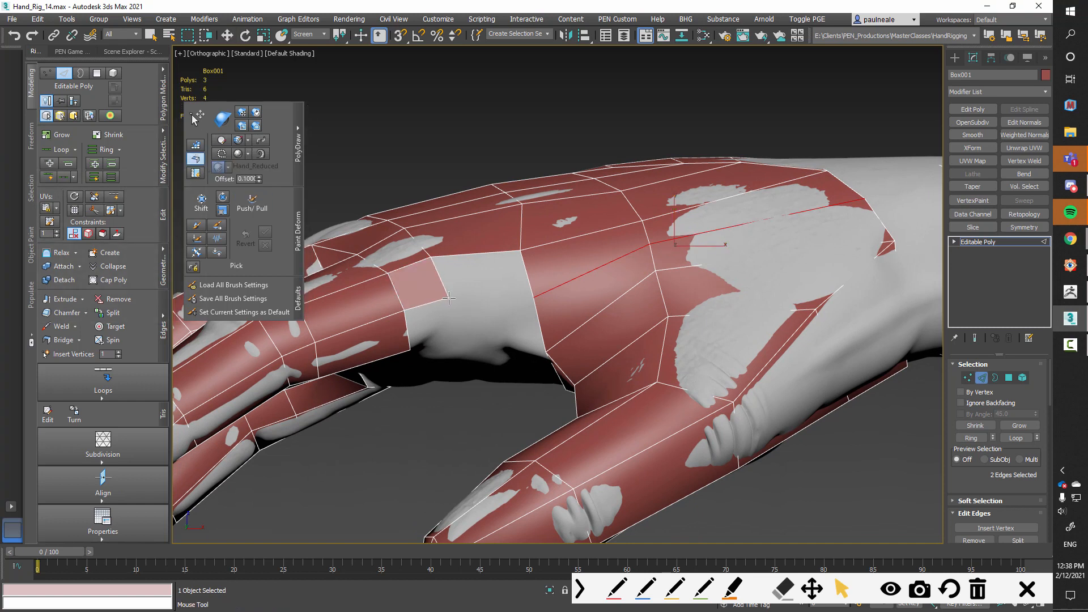
middle_click_drag(455, 330, 450, 299, "alt")
left_click_drag(400, 270, 448, 309)
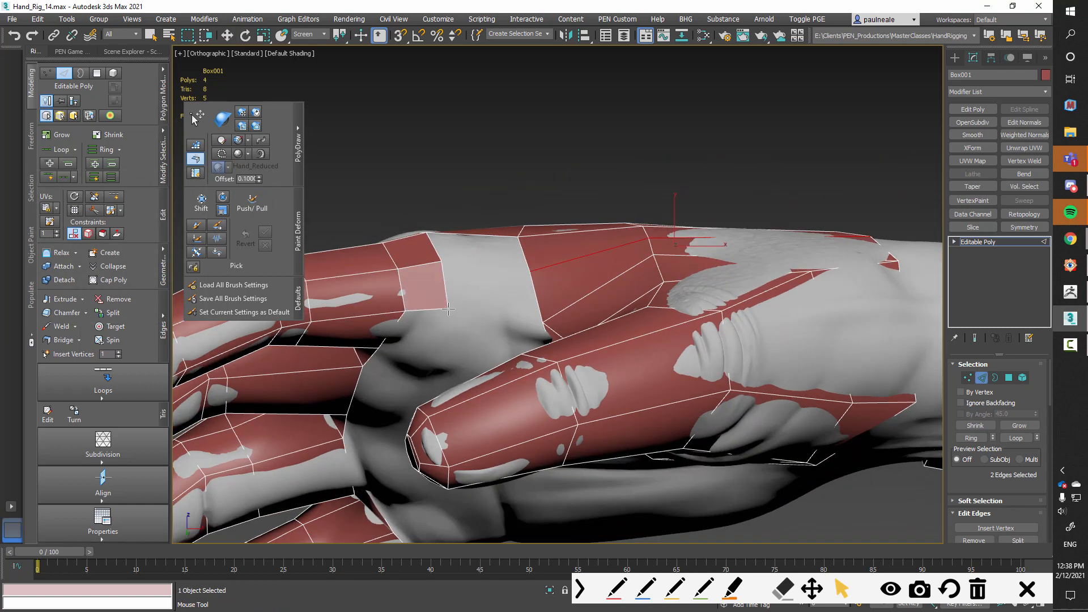
Fill the gap between the extended index-finger quads and the thumb side with two quads, and smooth the mesh shading
mouse_move(503, 297)
middle_mouse_down("alt")
mouse_move(482, 318)
mouse_move(517, 287)
mouse_move(513, 297)
middle_mouse_up("alt")
left_click(195, 145)
left_click(481, 280, "shift")
left_click(524, 318, "shift")
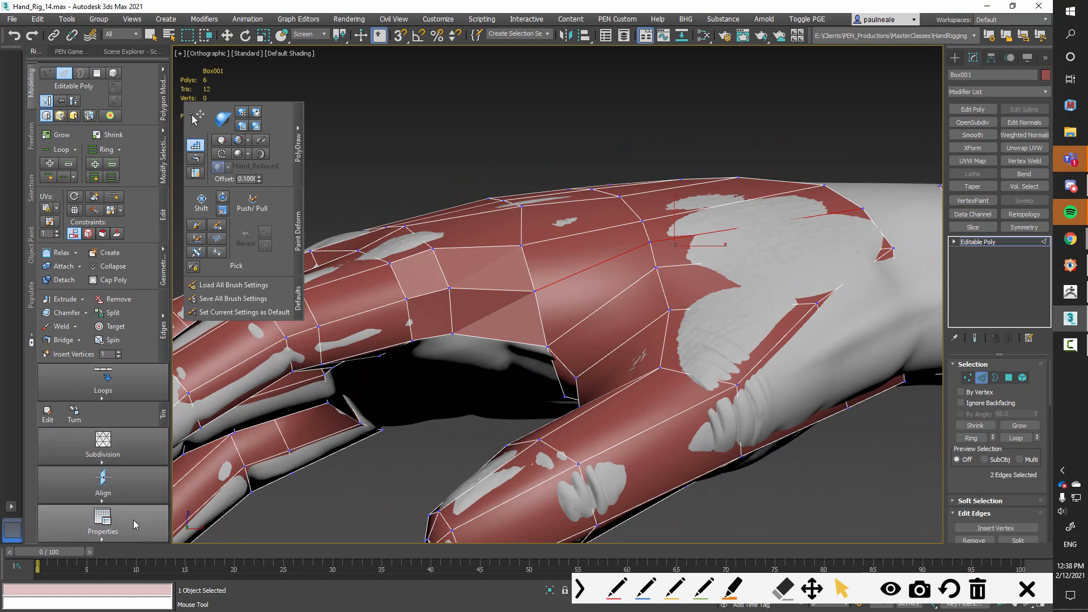
mouse_move(134, 521)
left_click(191, 529)
Draw a Topology grid along the outer side of the hand from the little finger's base to the wrist, filling it with eight quads
middle_click_drag(547, 368, 465, 361, "alt")
scroll(555, 364, "down", 4)
scroll(692, 365, "up", 3)
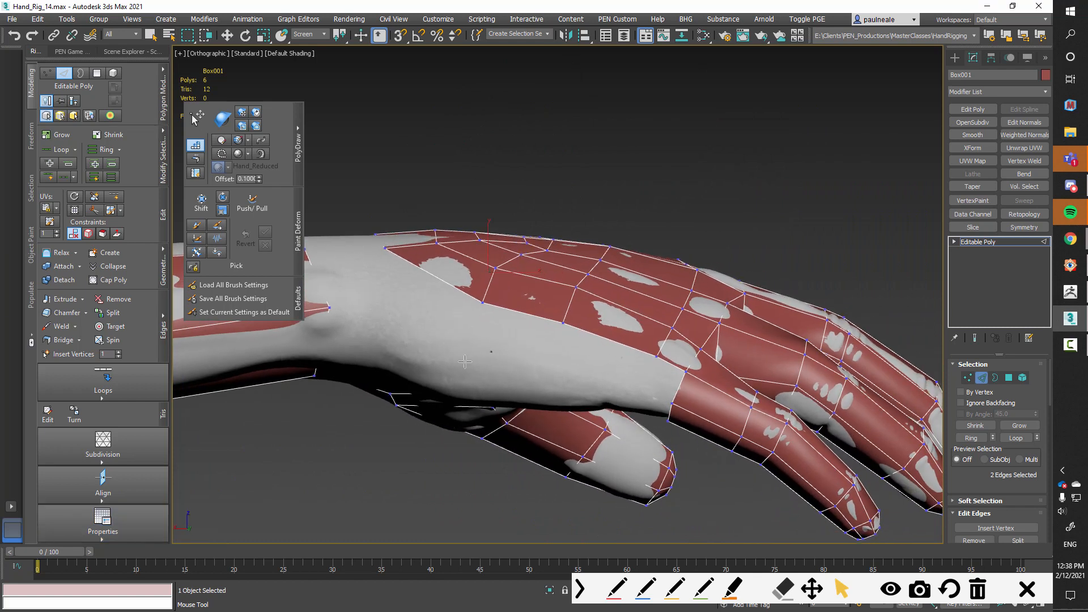
left_click(240, 141)
middle_click_drag(363, 181, 363, 204, "alt")
left_click(239, 141)
middle_click_drag(489, 269, 638, 308, "alt")
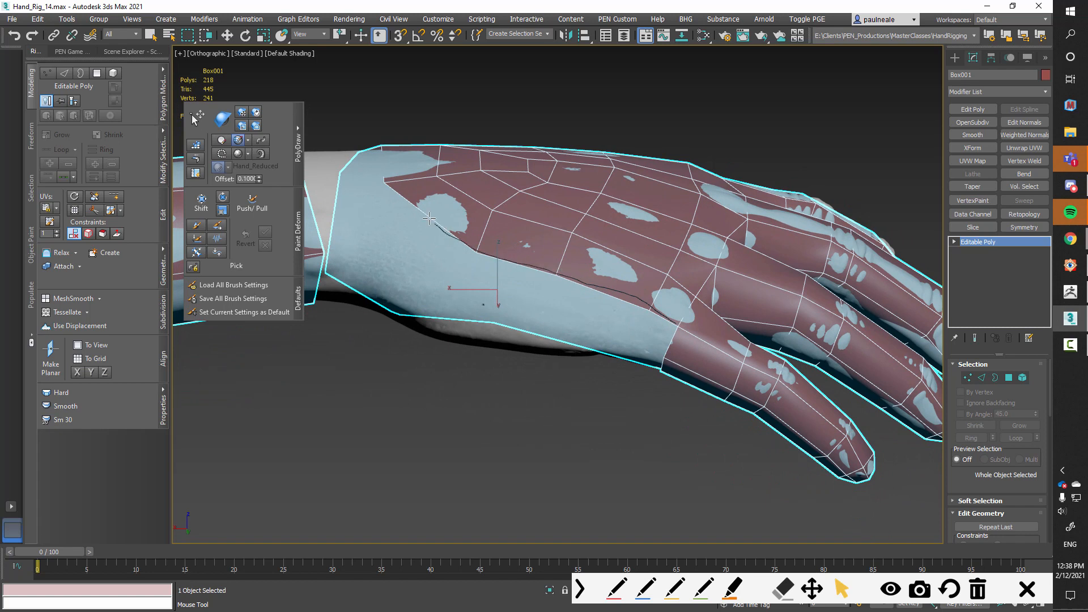
middle_click_drag(544, 290, 557, 276, "alt")
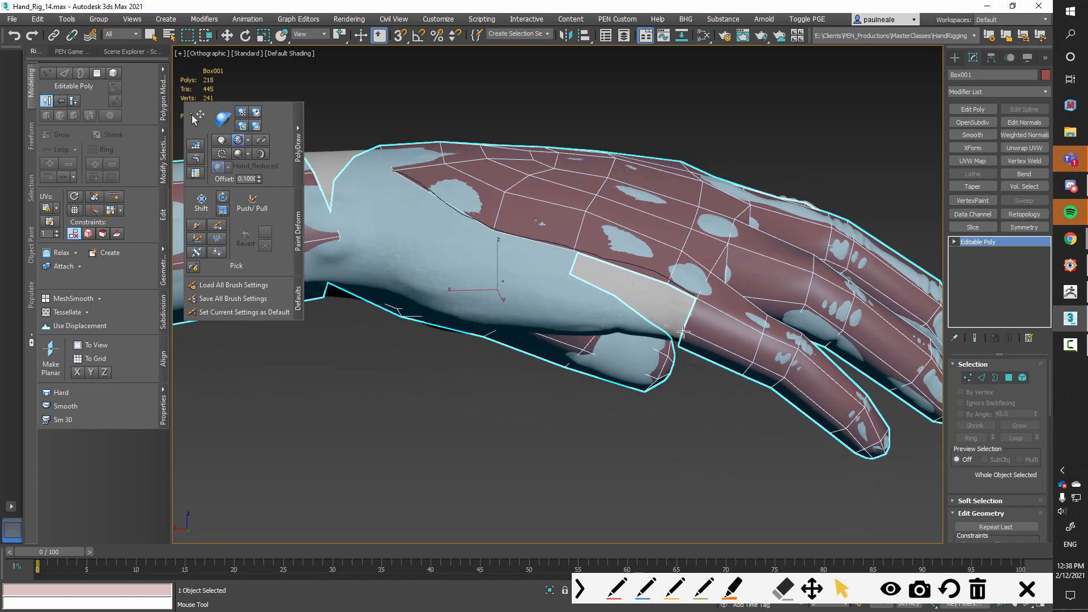
middle_click_drag(385, 235, 698, 269, "alt")
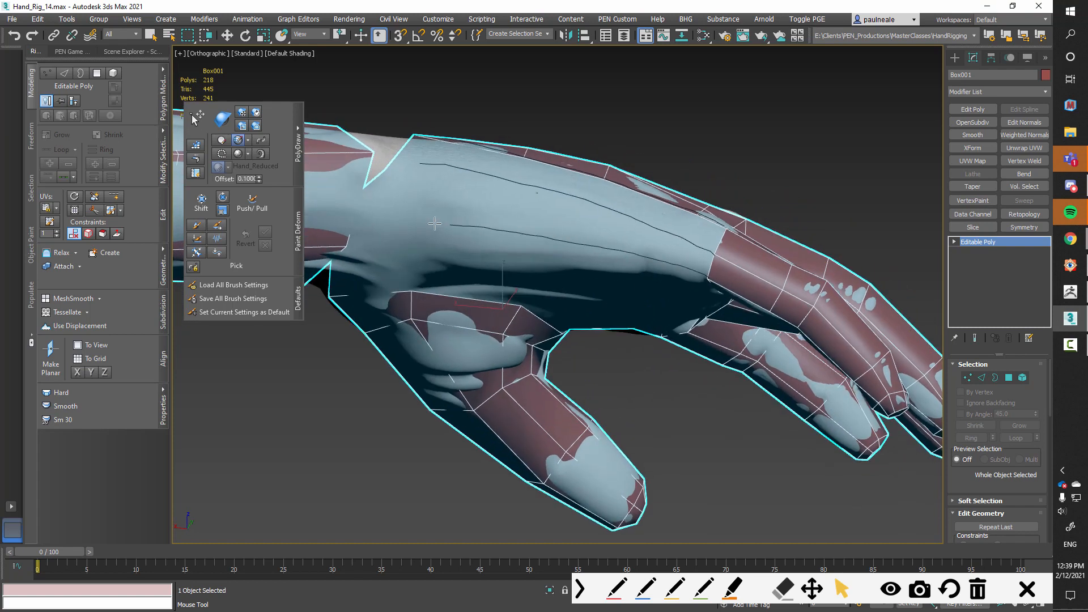
middle_click_drag(563, 238, 597, 228, "alt")
middle_click_drag(558, 336, 416, 201, "alt")
middle_click_drag(427, 329, 559, 287, "alt")
key("w")
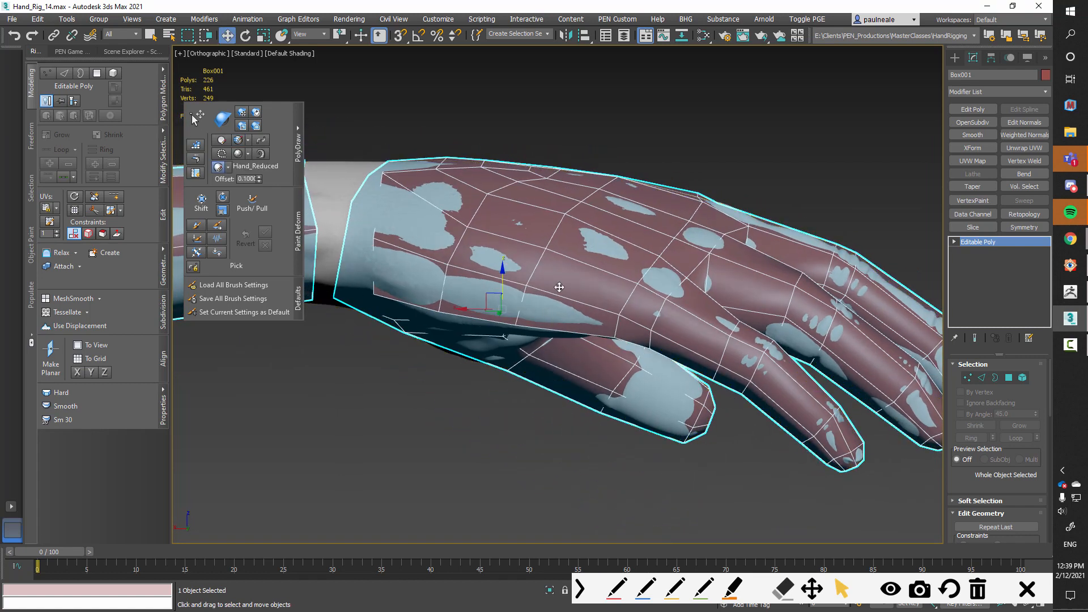
Examine the outer side of the hand and the partly built palm polygons below the fingers
middle_click_drag(396, 178, 656, 283, "alt")
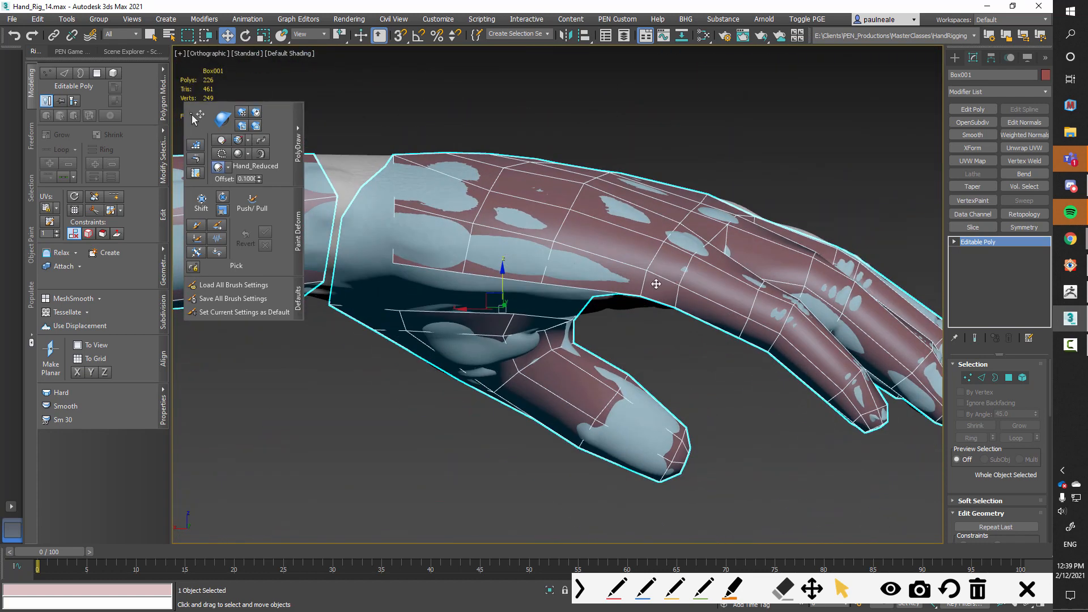
middle_click_drag(613, 324, 425, 251, "alt")
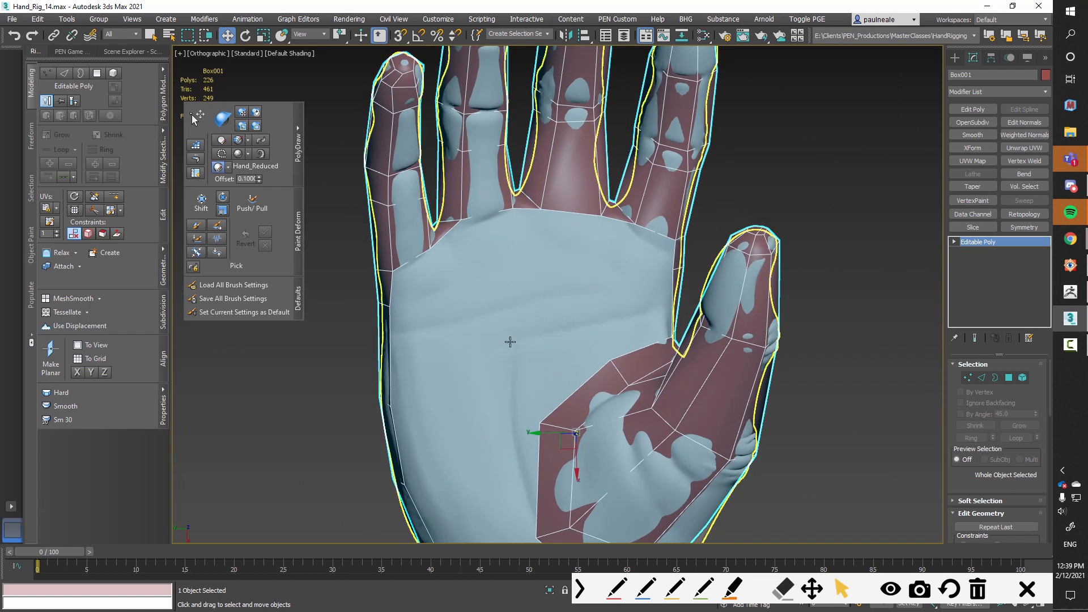
middle_click_drag(541, 252, 646, 257, "alt")
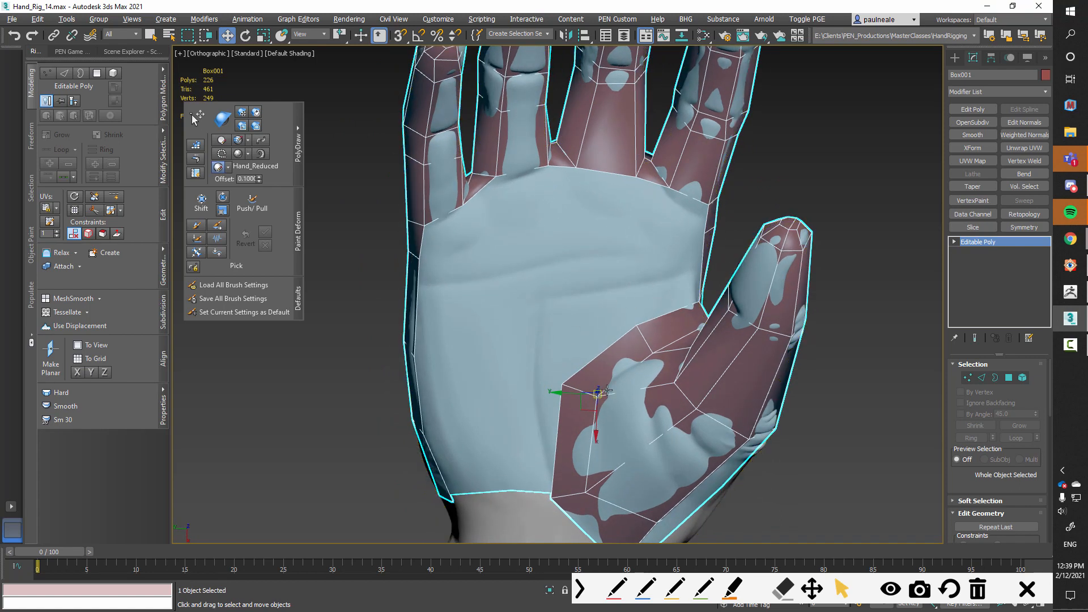
middle_click_drag(607, 391, 623, 367, "alt")
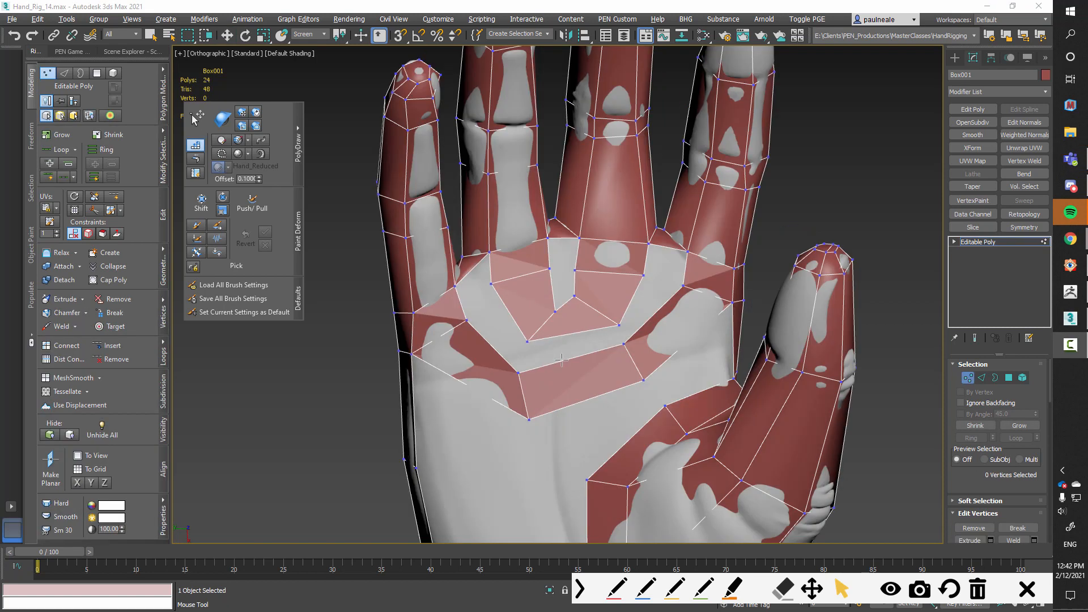
scroll(537, 353, "up", 2)
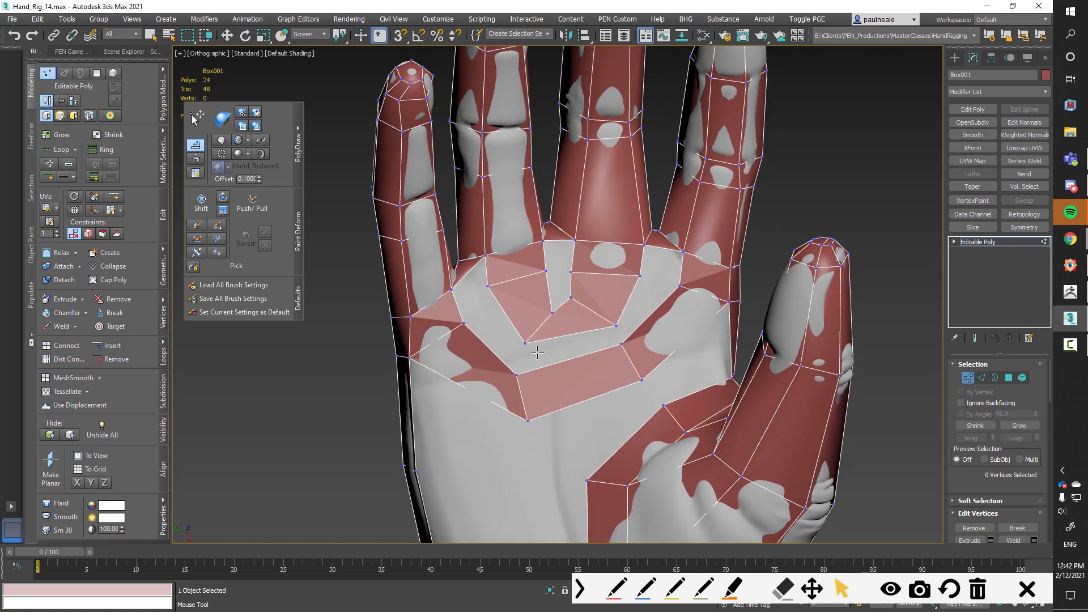
middle_click_drag(698, 291, 683, 279, "alt")
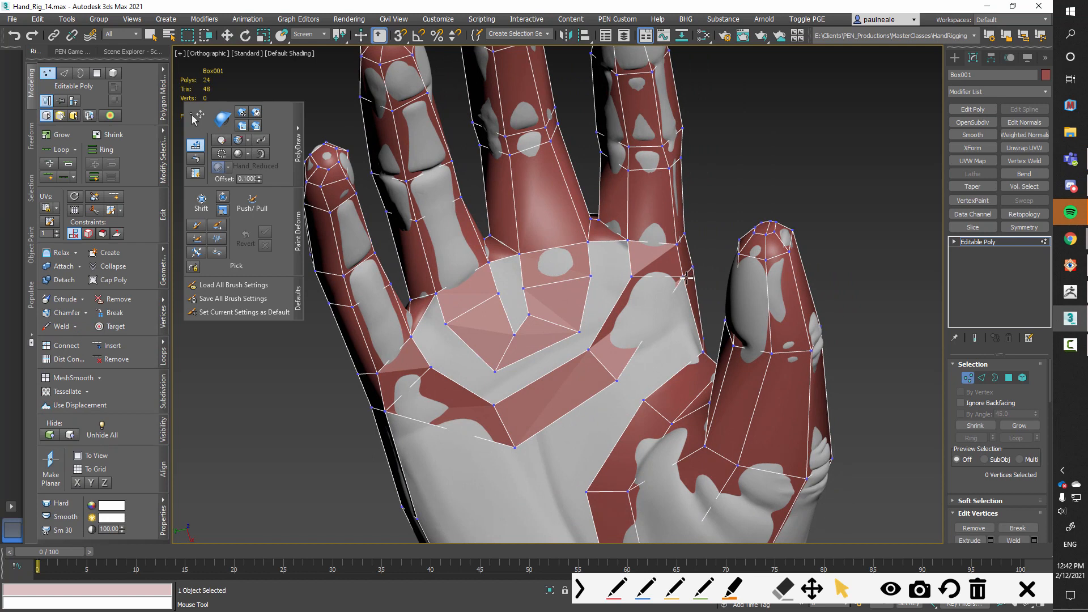
middle_click_drag(615, 374, 557, 401, "alt")
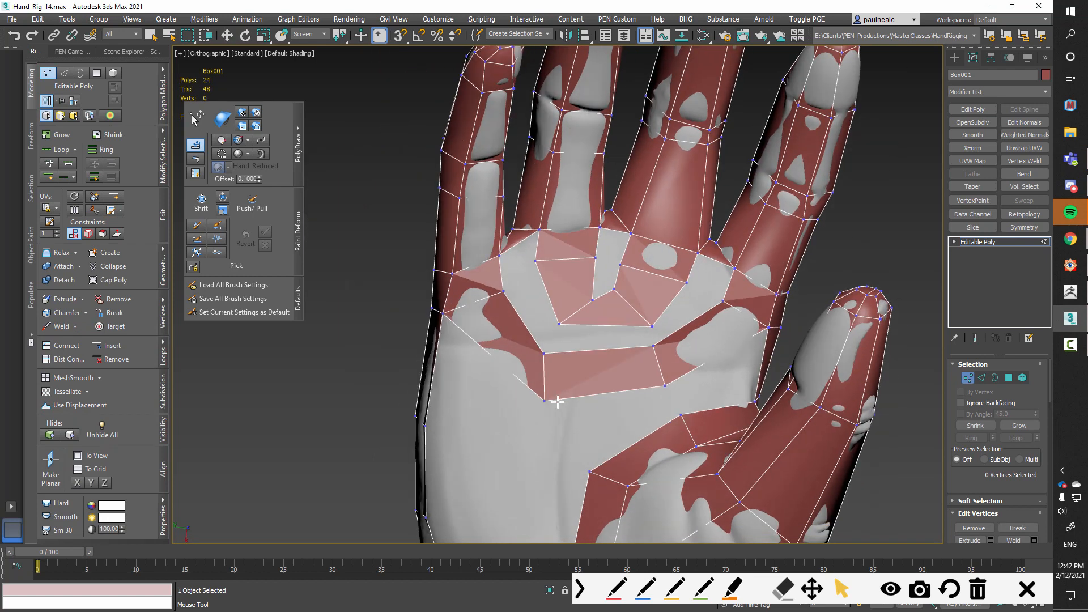
middle_click_drag(476, 358, 506, 269, "alt")
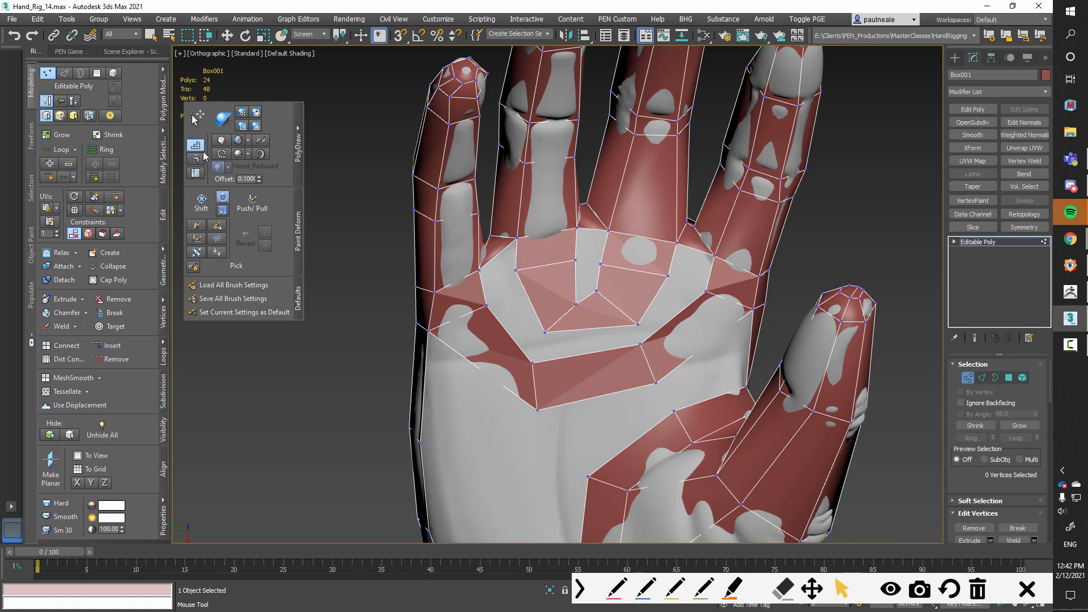
Fill the remaining gaps between the palm polygons below the fingers using Step Build and Bridge, and smooth the mesh shading
middle_click_drag(513, 311, 508, 276, "alt")
left_click(521, 320, "shift")
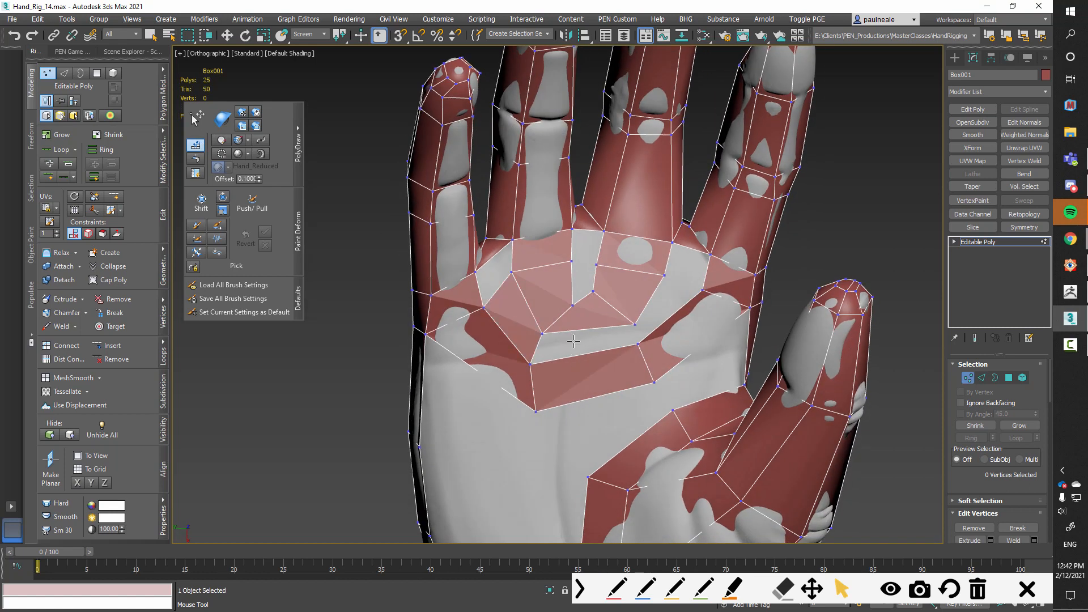
middle_click_drag(588, 339, 560, 345, "alt")
key("w")
key("2")
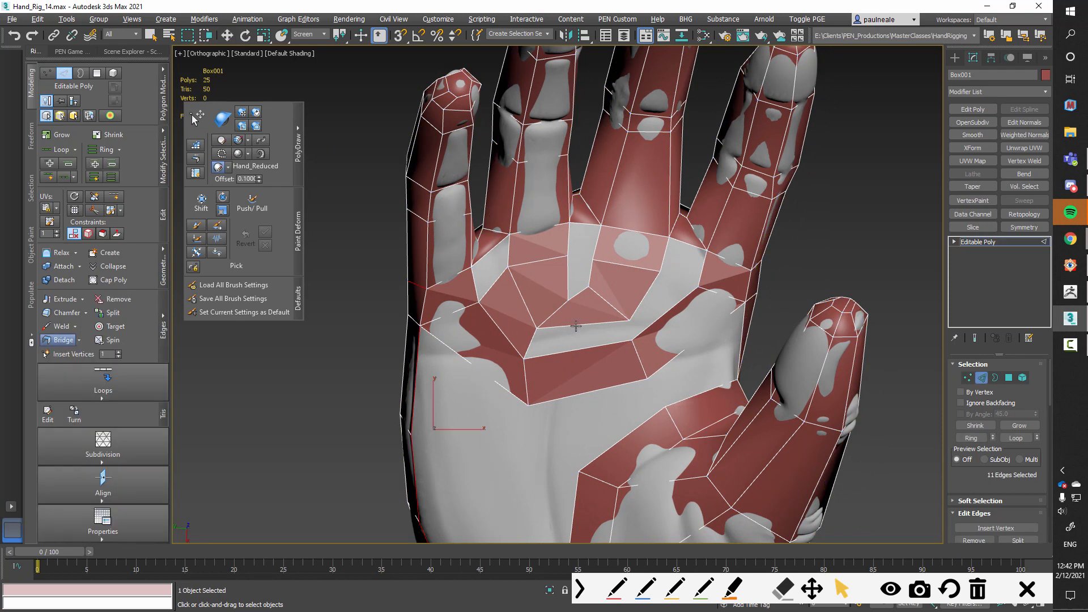
left_click(582, 349, "shift")
left_click(670, 299, "shift")
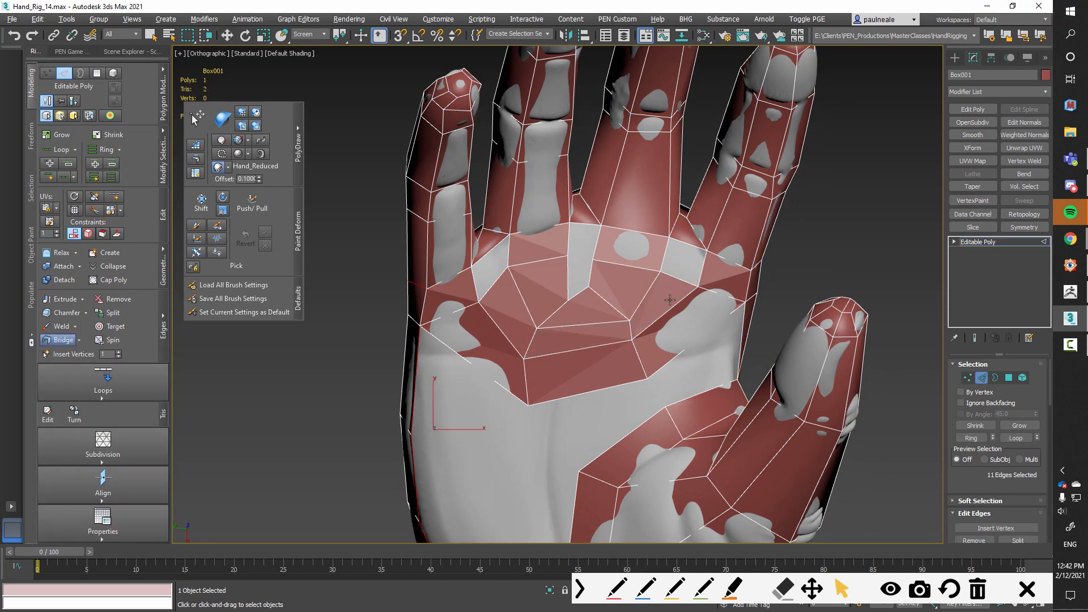
left_click(702, 267, "shift")
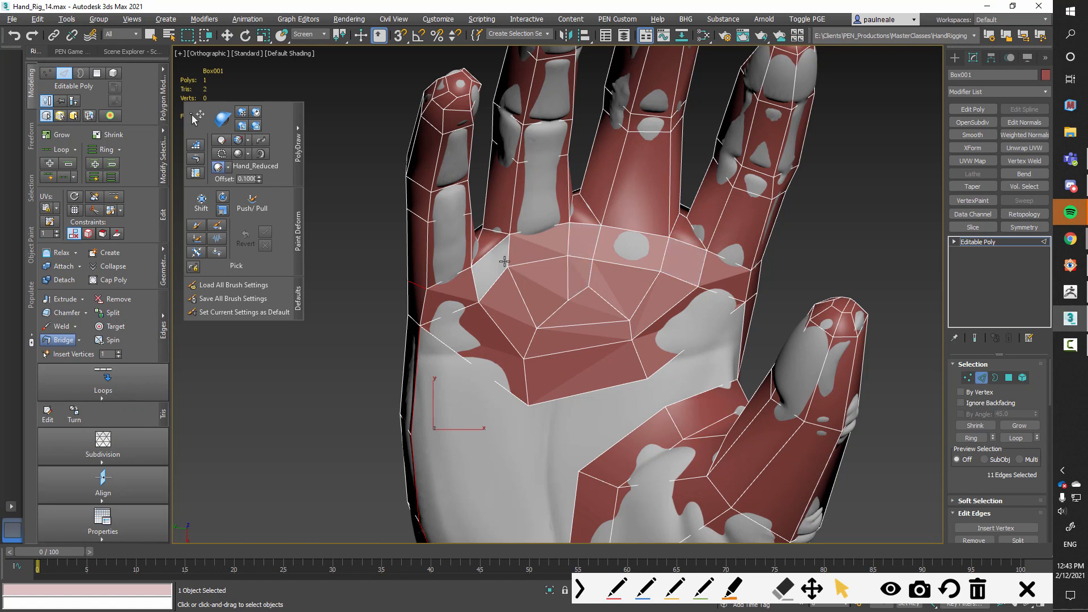
left_click(474, 280, "shift")
middle_click_drag(474, 280, 457, 260)
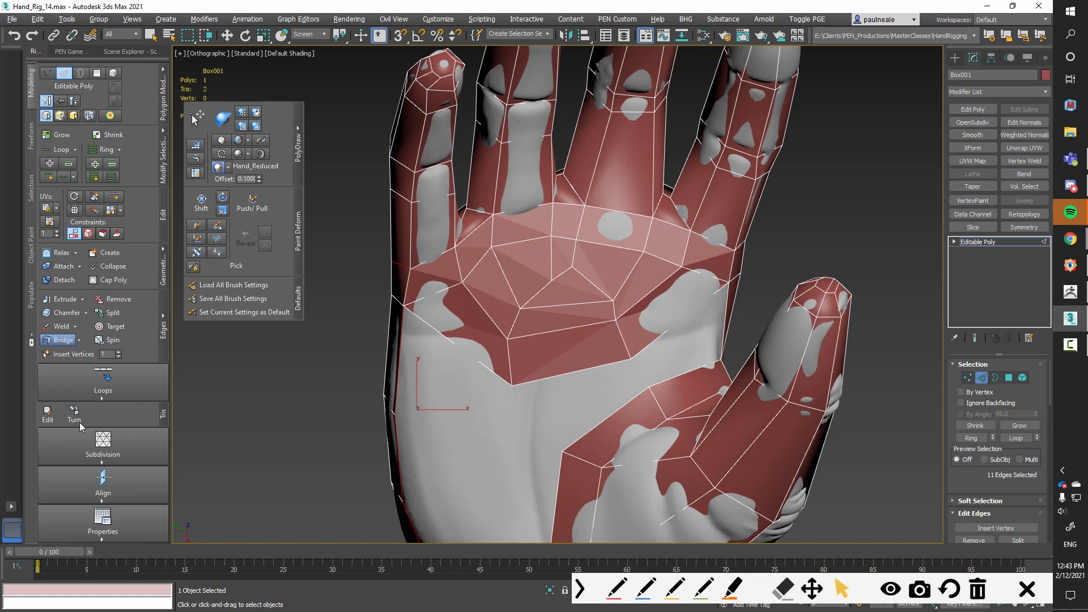
mouse_move(124, 518)
left_click(194, 526)
Bridge the gap between the palm polygons and the thumb's base, and smooth the shading of the new polygons
middle_click_drag(539, 365, 620, 287, "alt")
left_click(624, 335, "shift")
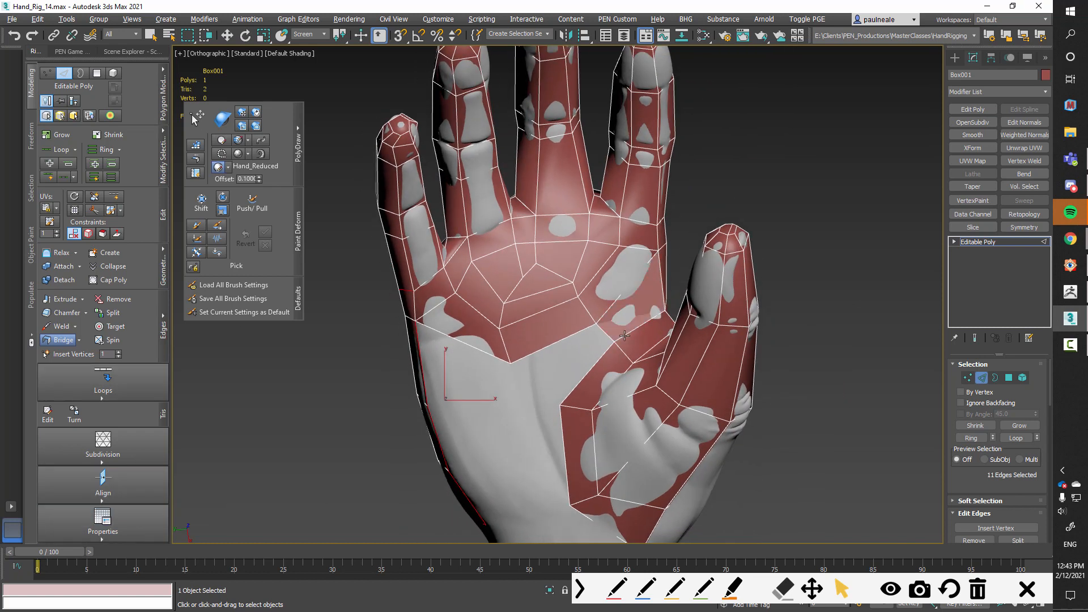
left_click(594, 366, "shift")
middle_click_drag(595, 367, 468, 394, "alt")
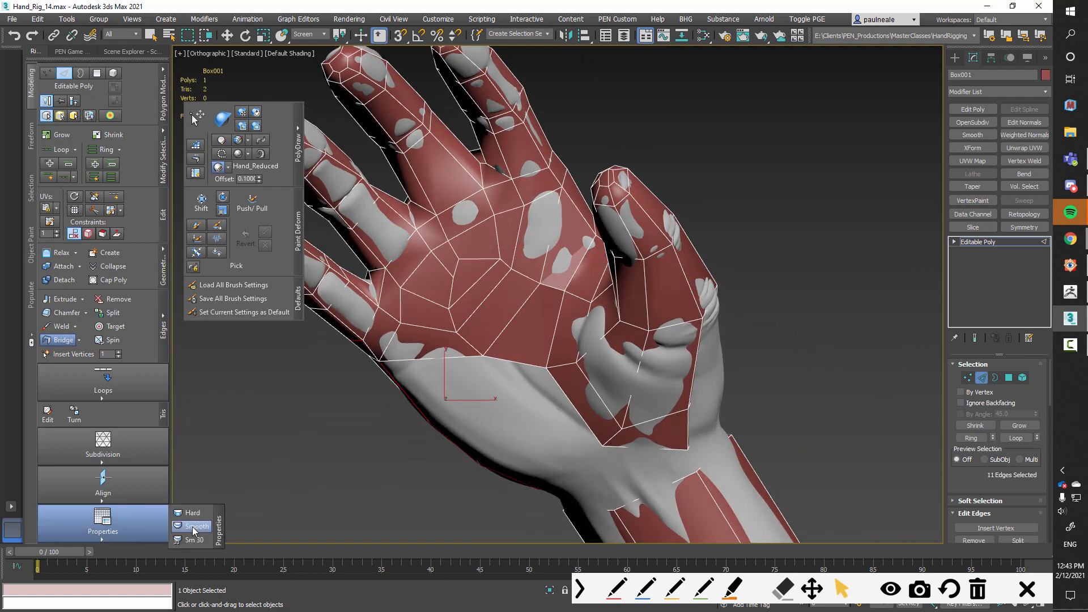
middle_click_drag(551, 316, 571, 283, "alt")
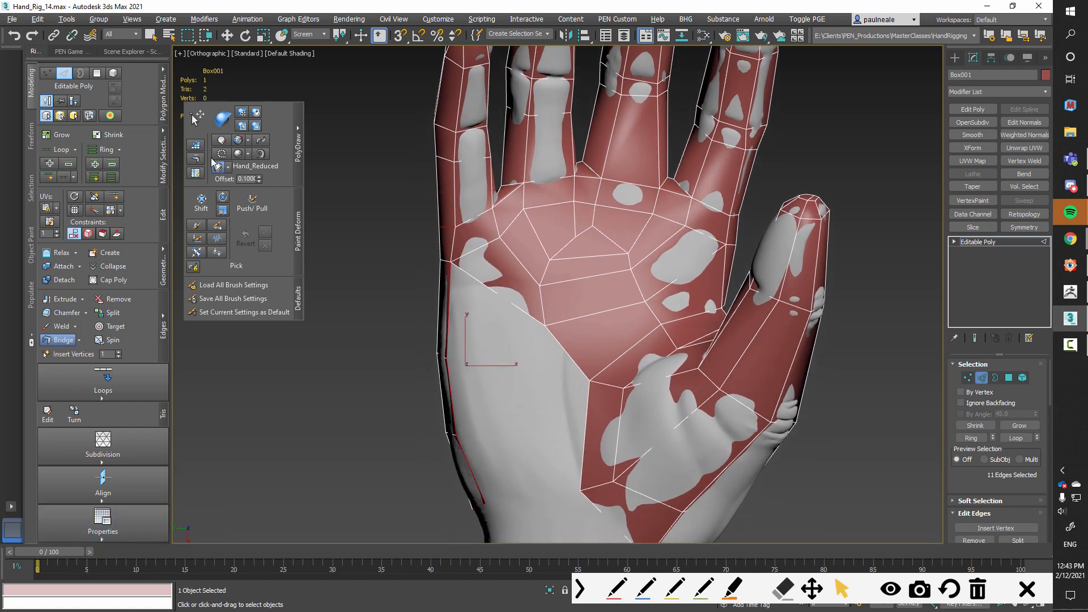
Shift the palm vertices below the middle finger with the Move Conform brush at a falloff of 116
left_click(244, 115)
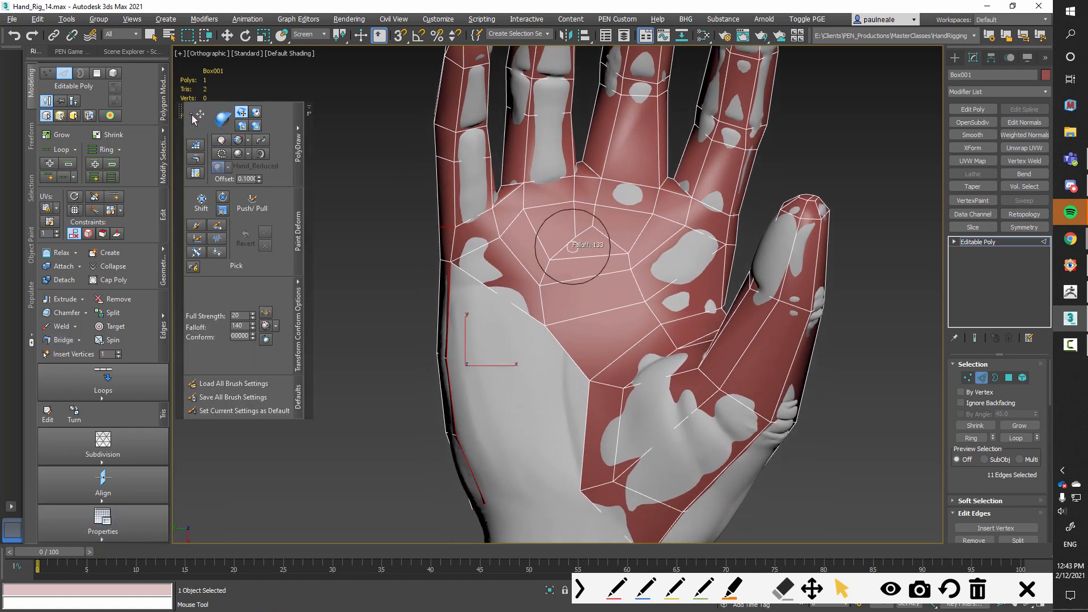
left_click_drag(586, 226, 601, 224)
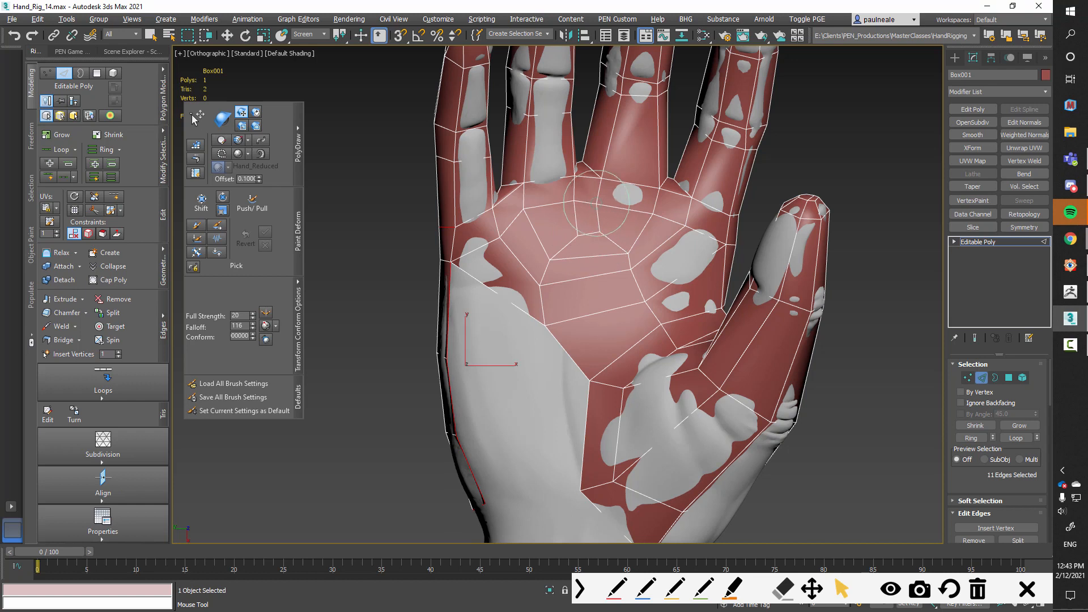
mouse_move(557, 354)
middle_mouse_down("alt")
mouse_move(686, 305)
mouse_move(686, 287)
mouse_move(636, 301)
mouse_move(595, 274)
mouse_move(631, 299)
mouse_move(648, 287)
mouse_move(584, 254)
middle_mouse_up("alt")
key("w")
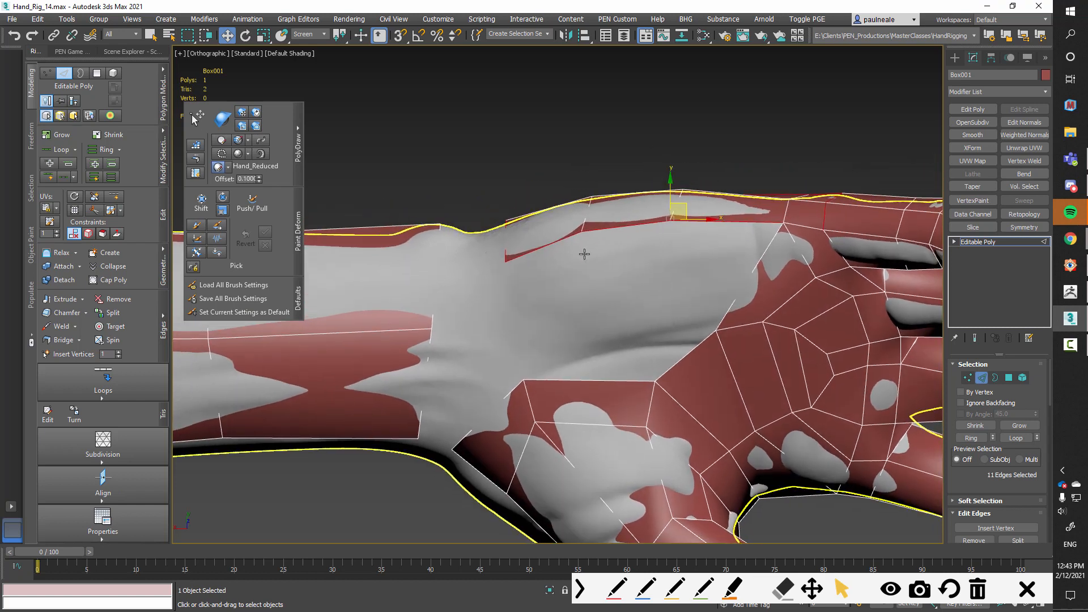
Extend a row of three quads inward from the outer side of the palm, from the little finger's base to the wrist
left_click(195, 158)
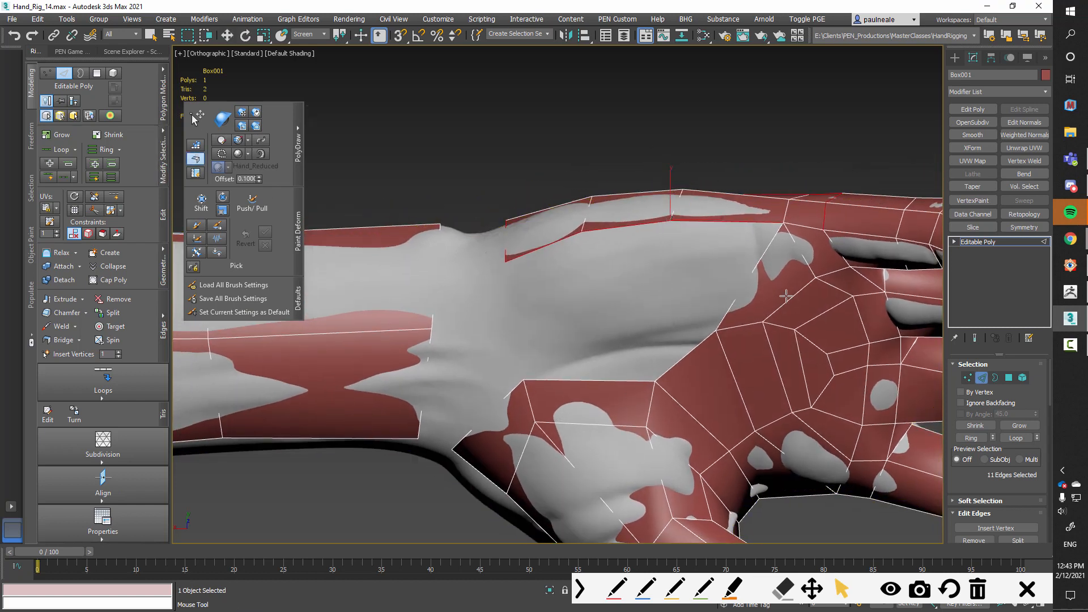
left_click_drag(777, 225, 647, 310)
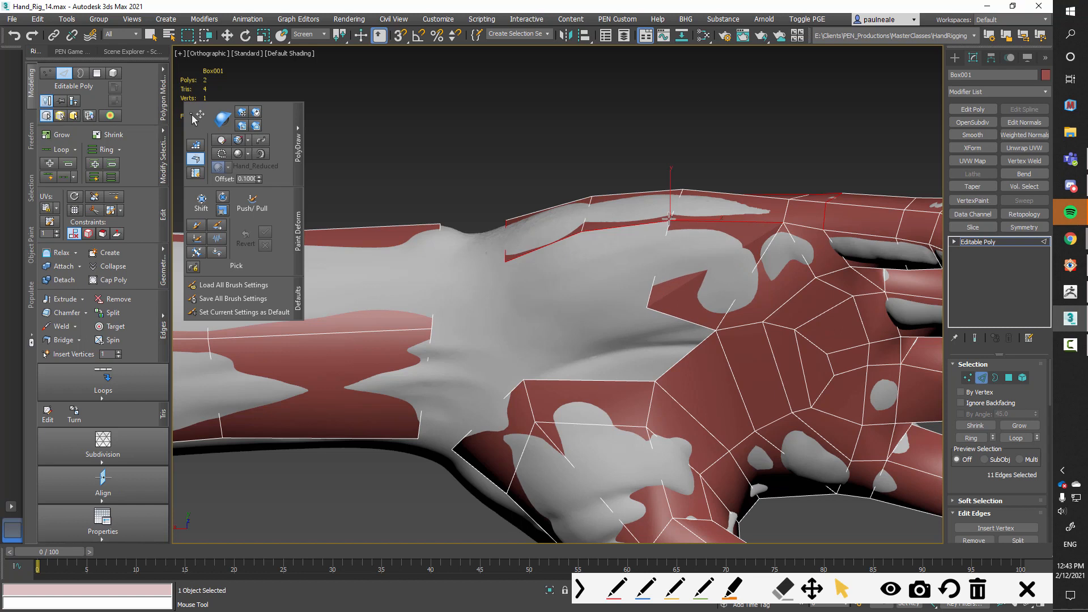
left_click_drag(668, 219, 569, 294)
left_click_drag(564, 238, 506, 319)
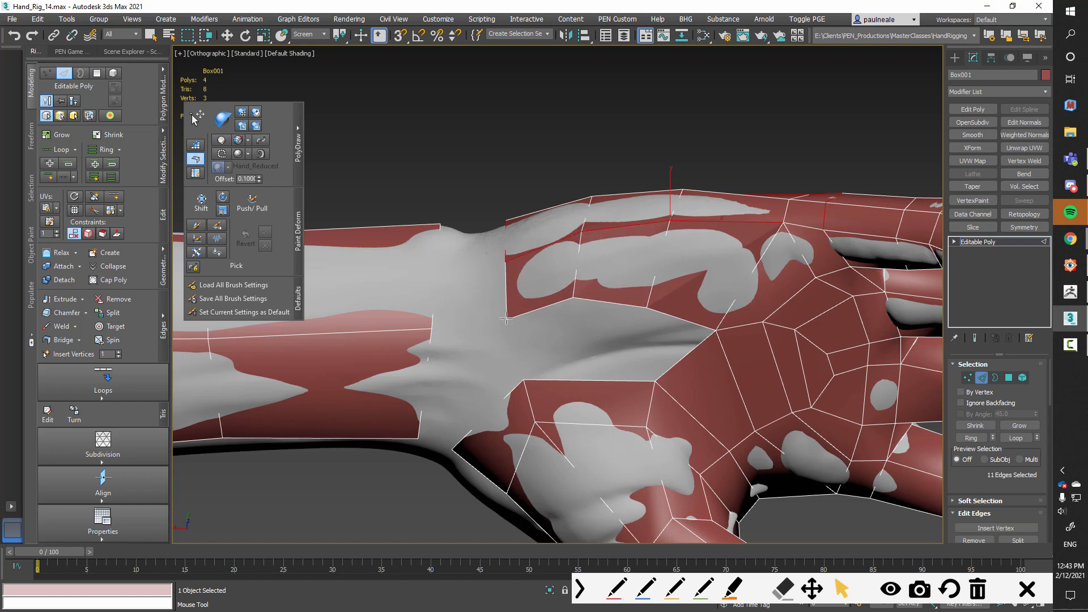
Reposition the wrist-end vertices of the thumb-base polygons and of the outer palm row along the sculpt with the Drag tool
scroll(608, 348, "down", 4)
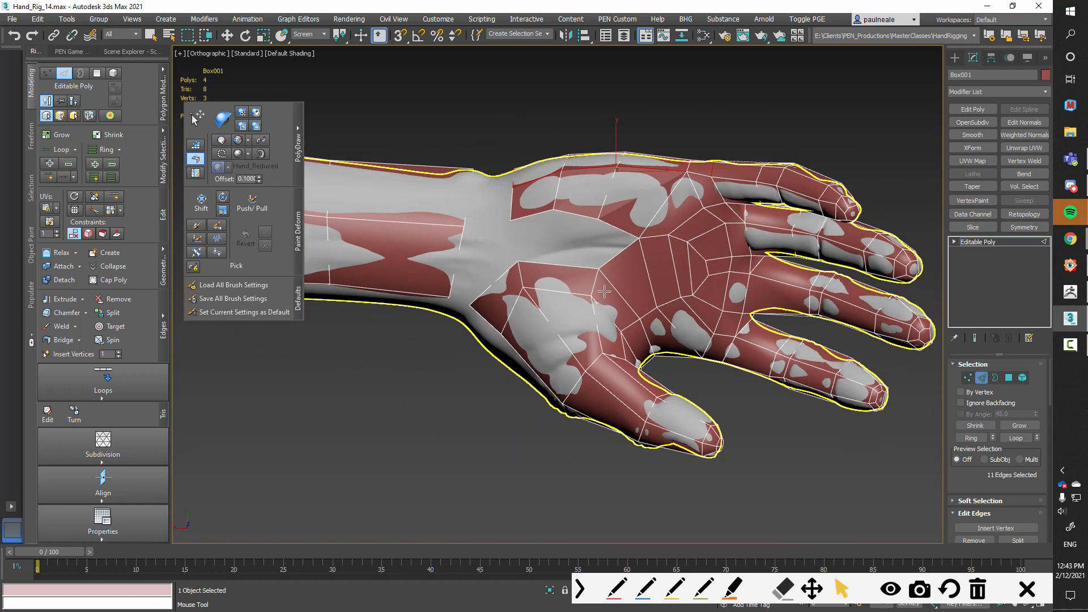
scroll(590, 299, "up", 2)
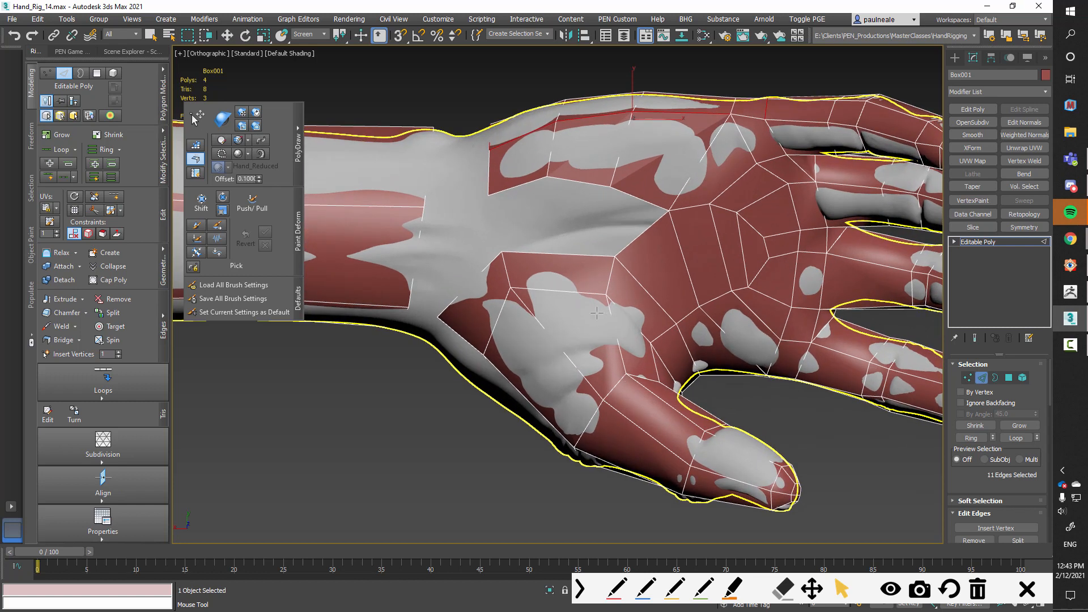
scroll(596, 312, "up", 2)
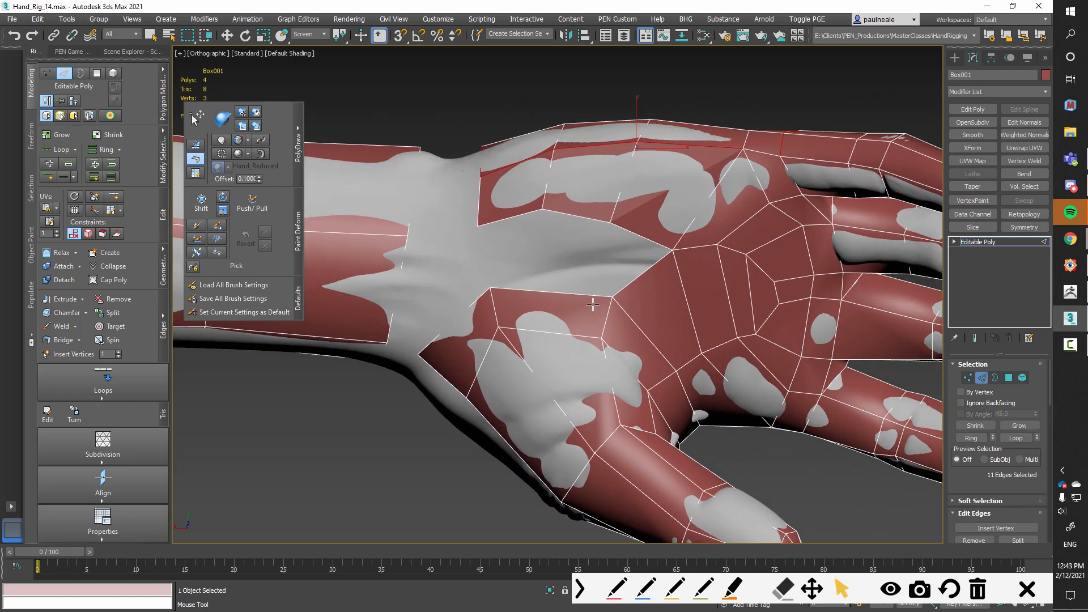
middle_click_drag(593, 305, 604, 233, "alt")
middle_click_drag(612, 291, 624, 336)
key("w")
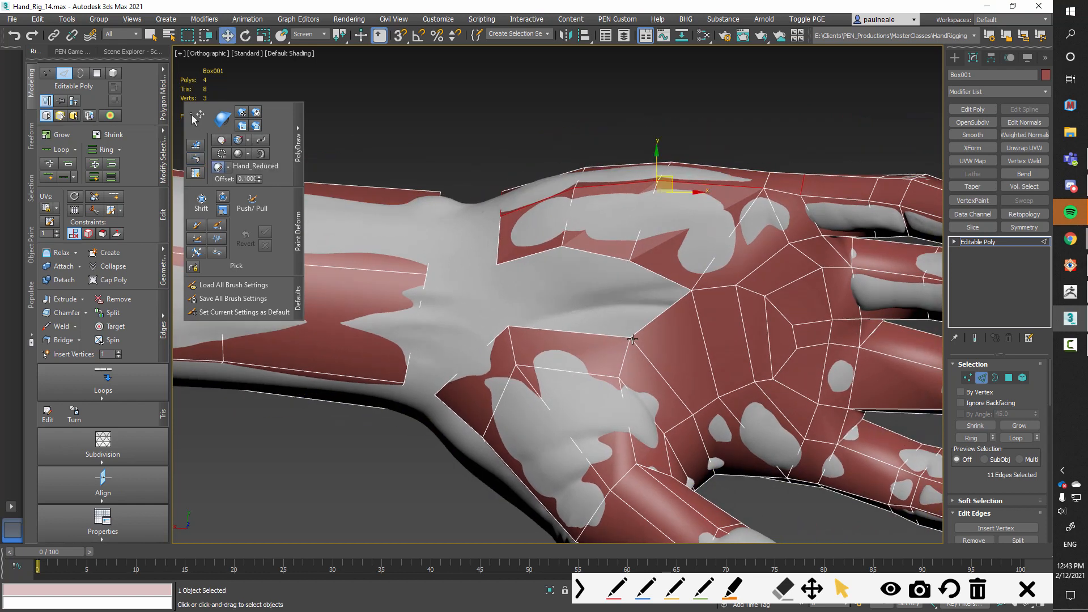
middle_click_drag(526, 289, 583, 341, "alt")
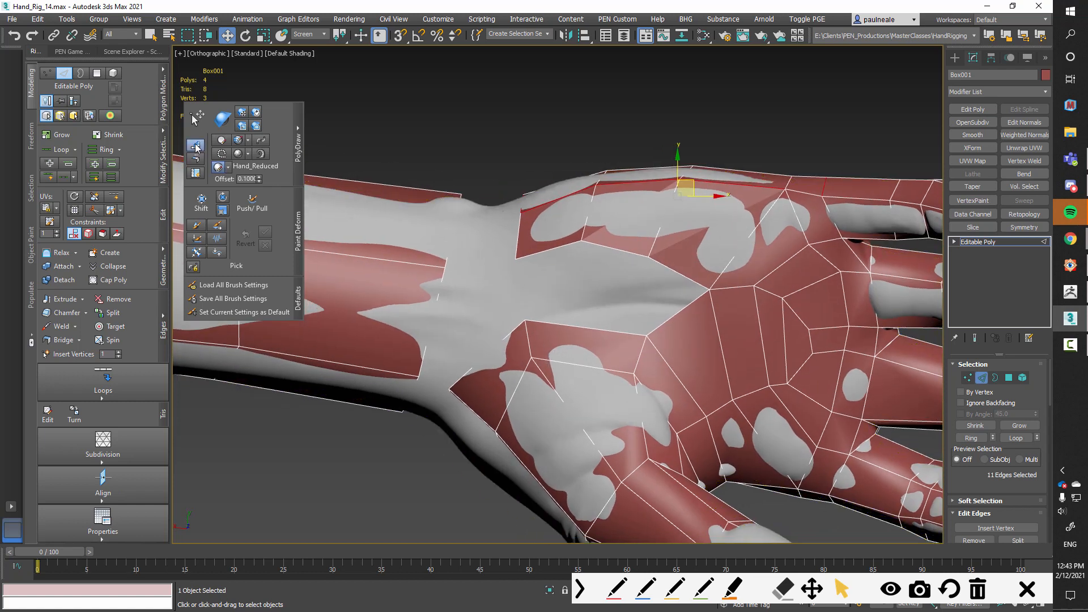
left_click(196, 118)
left_click_drag(527, 322, 556, 315)
left_click_drag(509, 253, 500, 257)
left_click_drag(522, 215, 504, 212)
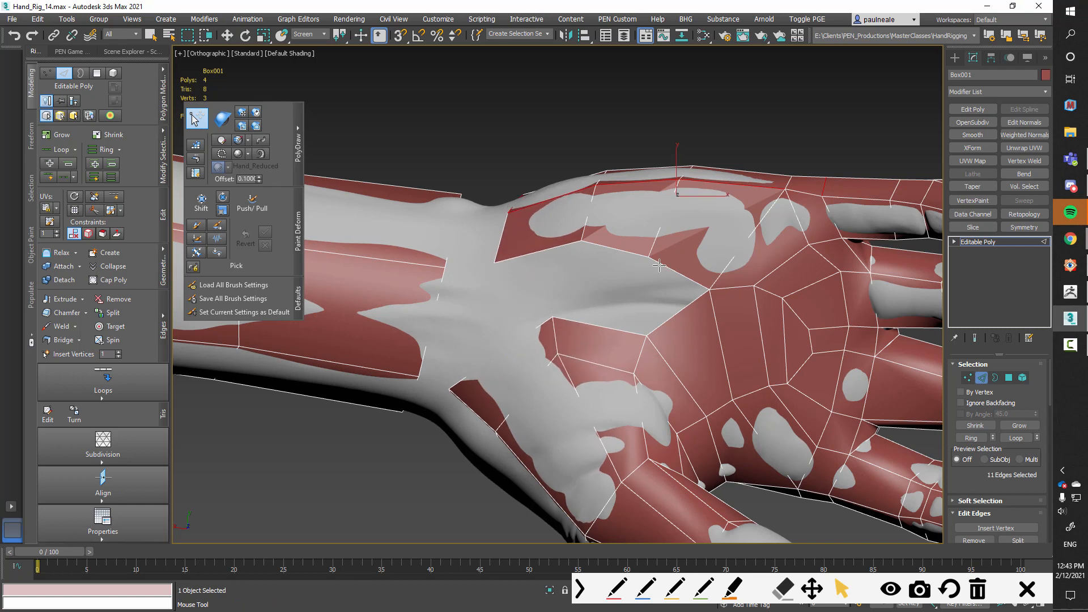
Move the facing vertices on both sides of the open palm gap closer together near its narrow finger-side end
left_click_drag(647, 341, 651, 308)
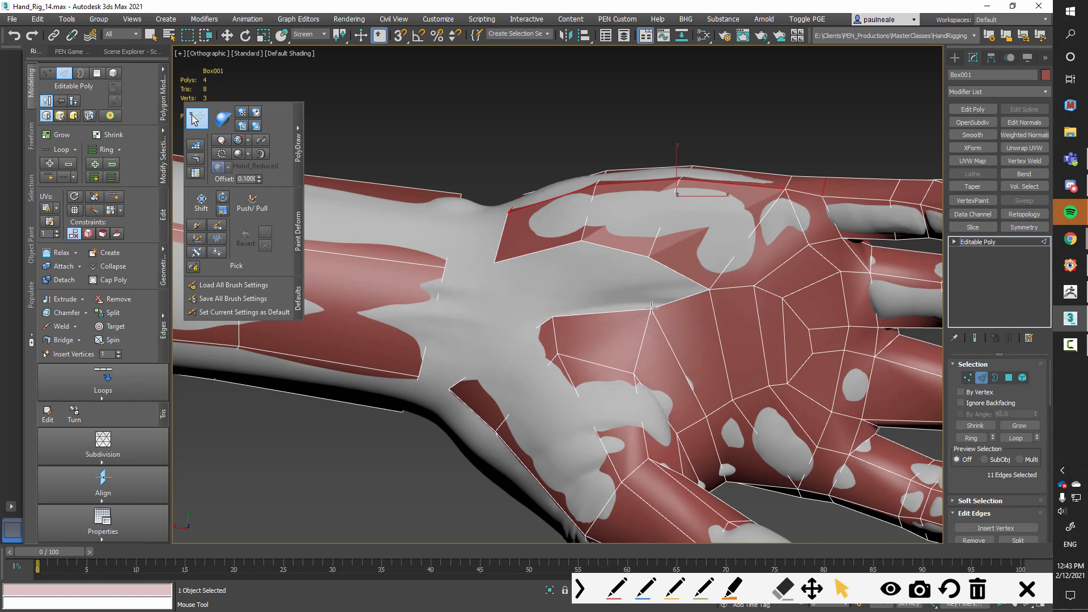
middle_click_drag(657, 315, 647, 320)
left_click_drag(641, 262, 641, 283)
middle_click_drag(645, 304, 638, 310)
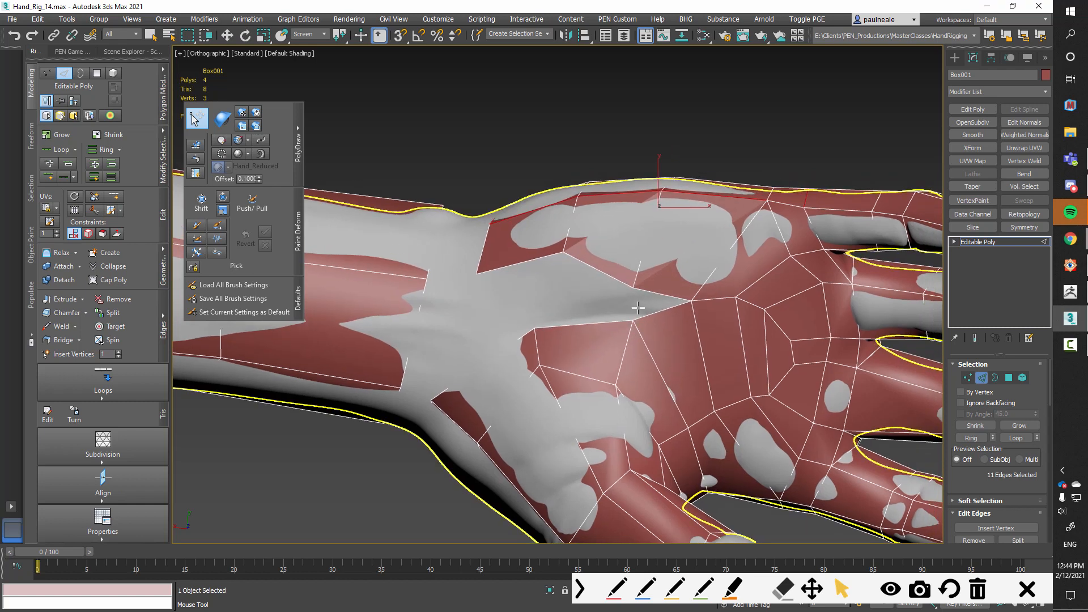
Target weld the facing vertices across the open palm gap, from its narrow finger-side end toward the wrist
key("w")
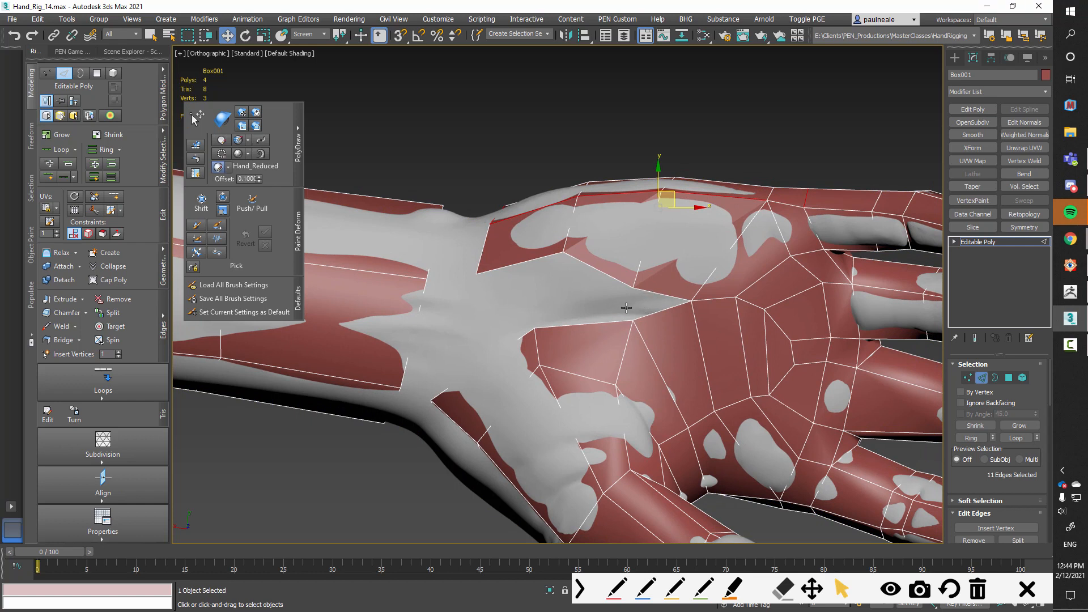
key("1")
right_click(643, 317)
left_click(583, 394)
left_click(633, 311)
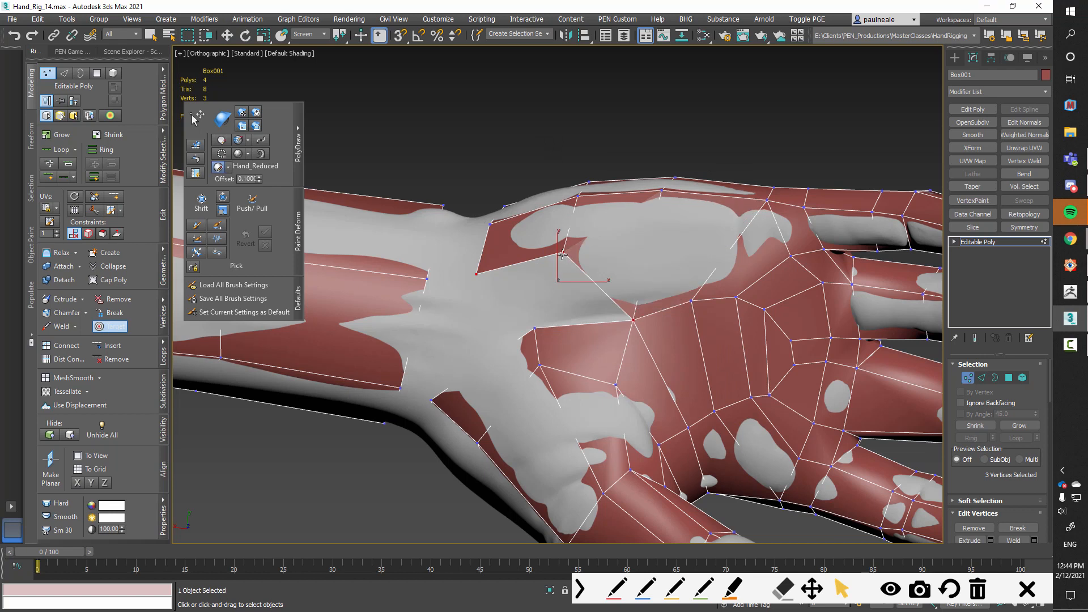
left_click(535, 331)
Reposition the vertices around the closed palm seam and the thumb base along the sculpt with the Drag tool
middle_click_drag(567, 320, 521, 215, "alt")
left_click(197, 119)
middle_click_drag(607, 321, 573, 306, "alt")
left_click(535, 337)
left_click(598, 398)
left_click(625, 395)
middle_click_drag(622, 392, 672, 560, "alt")
left_click(660, 415)
middle_click_drag(659, 416, 592, 249, "alt")
left_click(390, 247)
Extend a row of polygons from the hand's open wrist border toward the forearm with the PolyDraw Extend tool
left_click(197, 158)
middle_click_drag(476, 215, 707, 480)
left_click(500, 173)
middle_click_drag(497, 171, 636, 337, "alt")
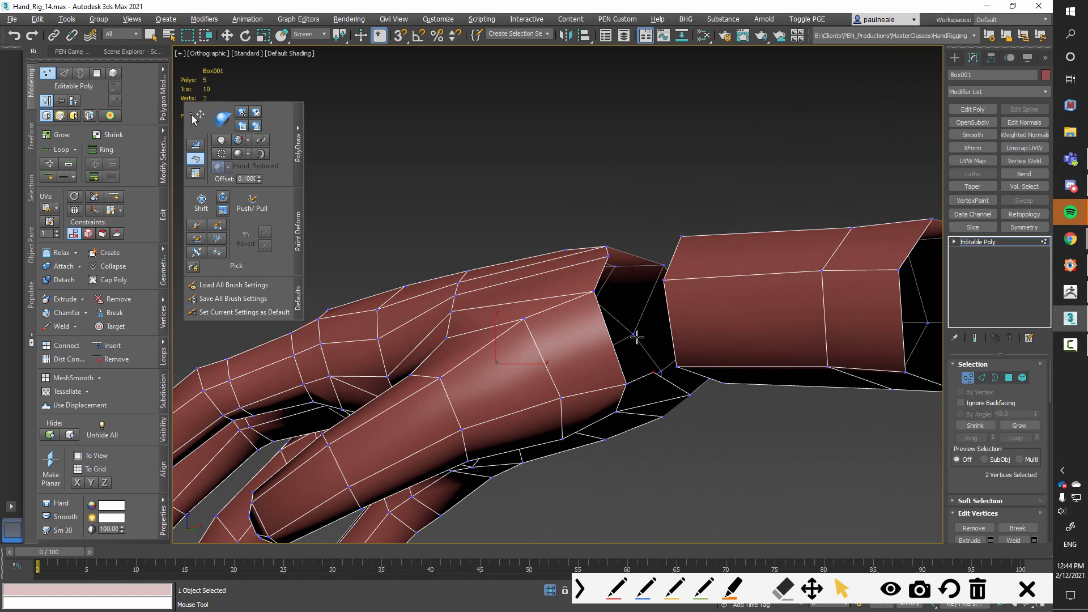
middle_click_drag(643, 280, 616, 393, "alt")
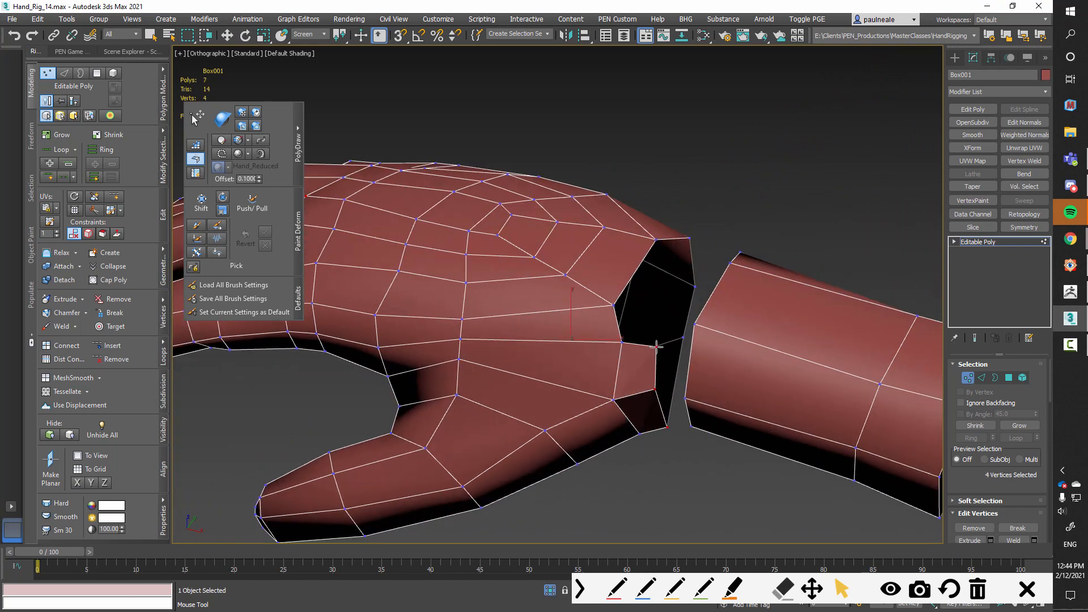
middle_click_drag(657, 346, 622, 373, "alt")
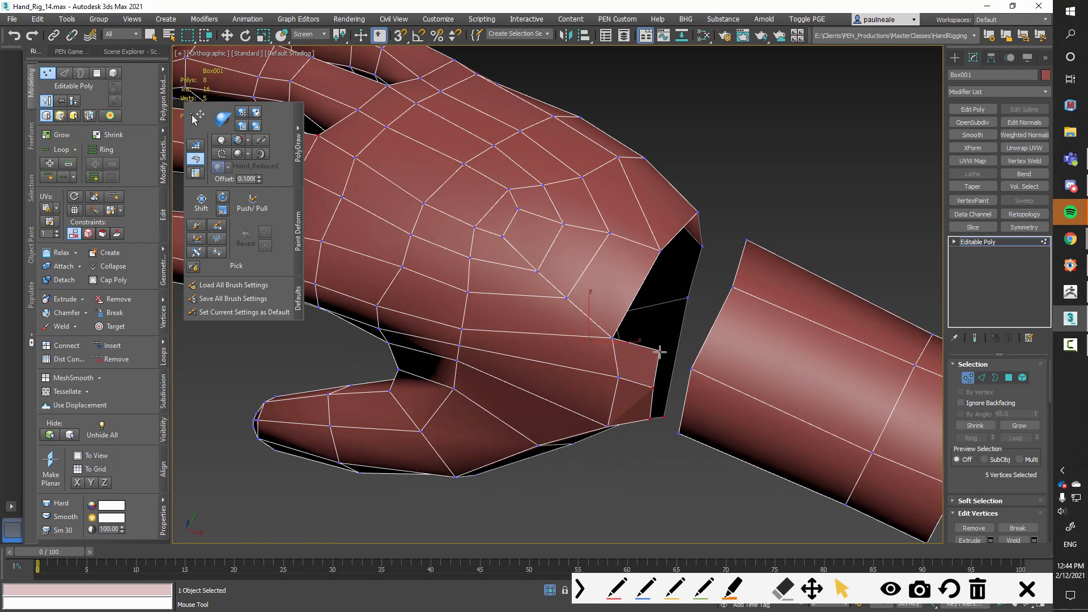
middle_click_drag(705, 276, 611, 296, "alt")
middle_click_drag(573, 335, 626, 317, "alt")
Bridge the facing border edges of the hand and forearm across the wrist gap, starting on the back of the hand
key("2")
key("w")
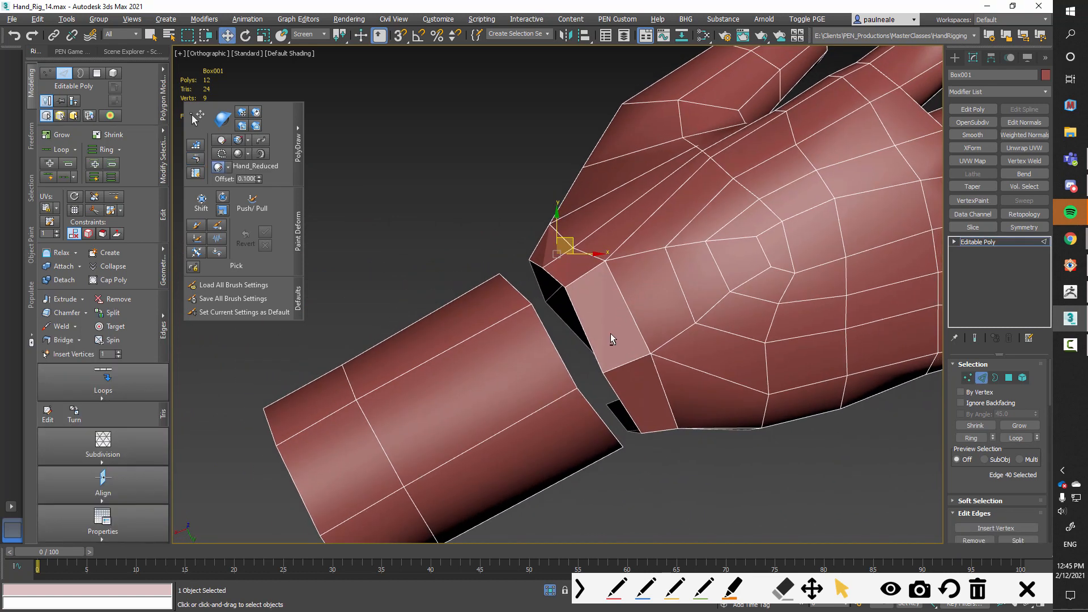
key("alt+b")
left_click(549, 351)
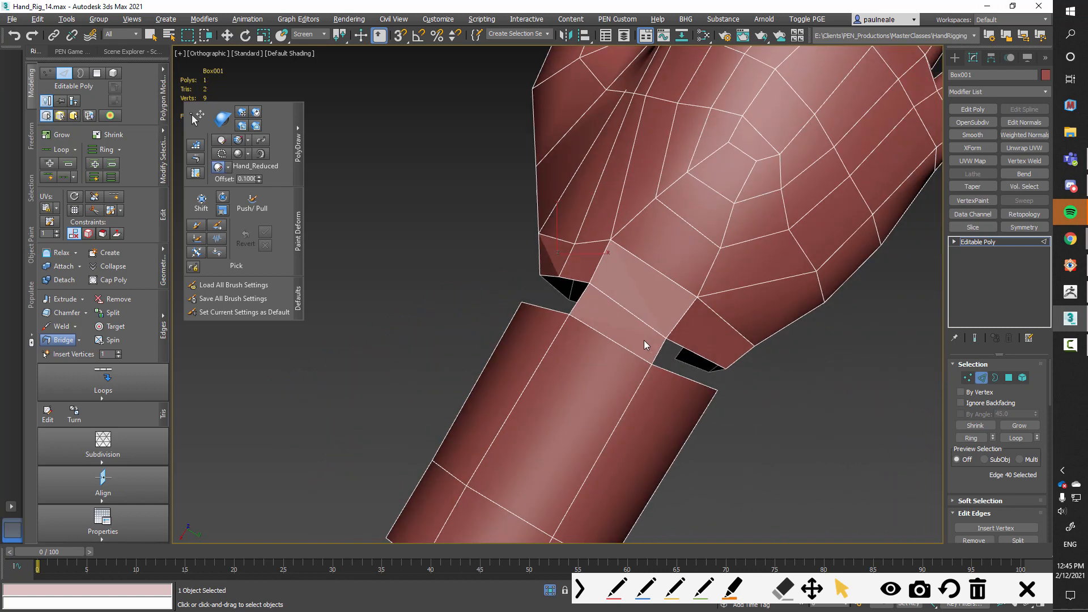